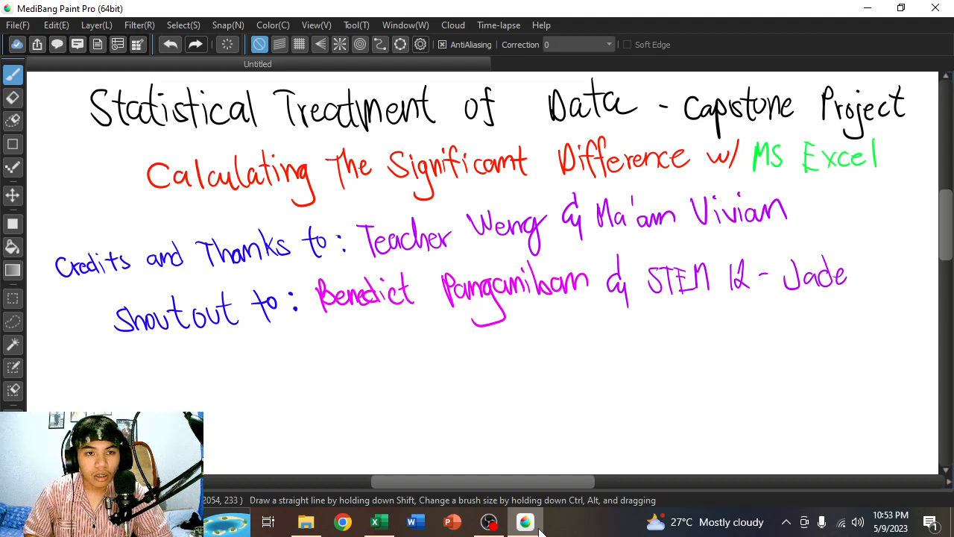
Switch to the Excel workbook containing the V1 and V2 data and the test-selection flowchart
{"action": "left_click", "coordinate": [540, 528]}
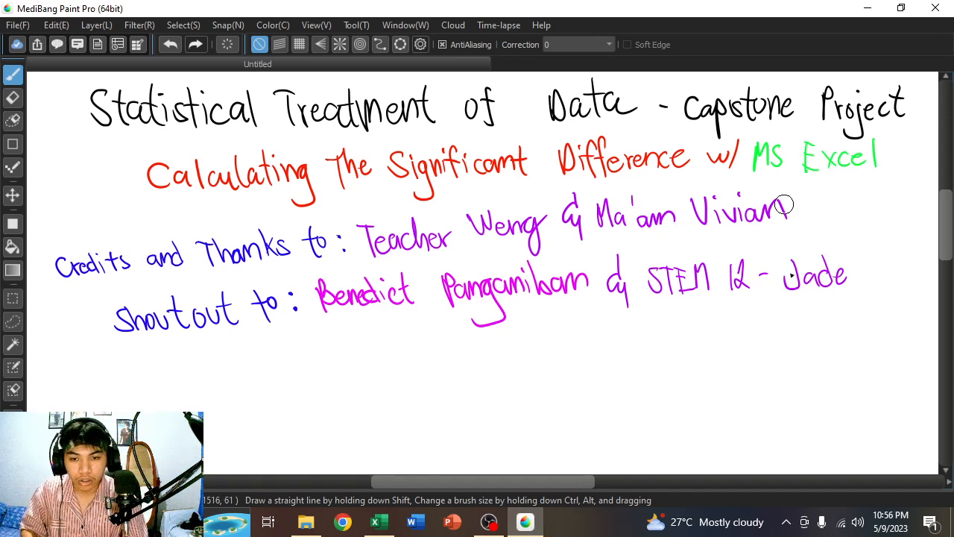
{"action": "left_click", "coordinate": [387, 523]}
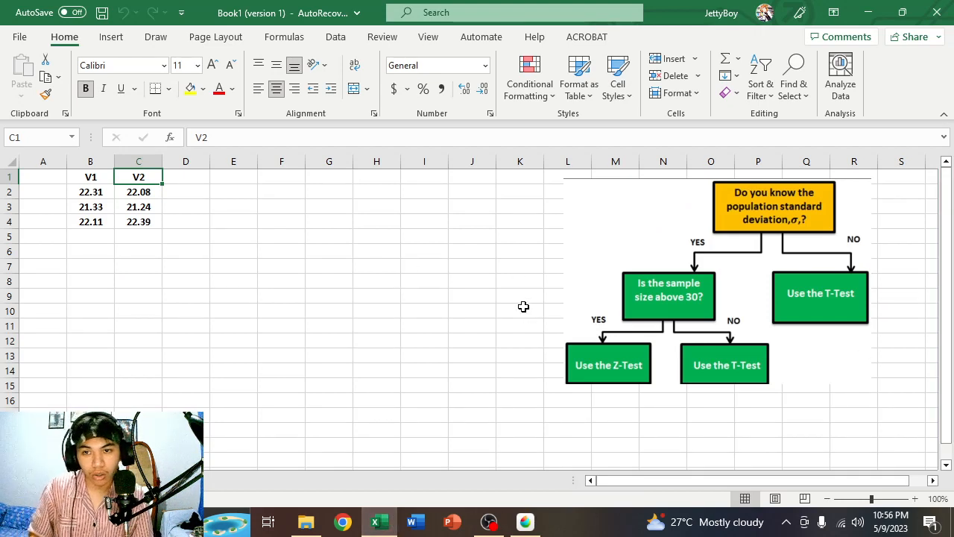
Move the test-selection flowchart closer to the data to review it, and return it to columns L to R
{"action": "left_click_drag", "start_coordinate": [720, 268], "coordinate": [478, 277]}
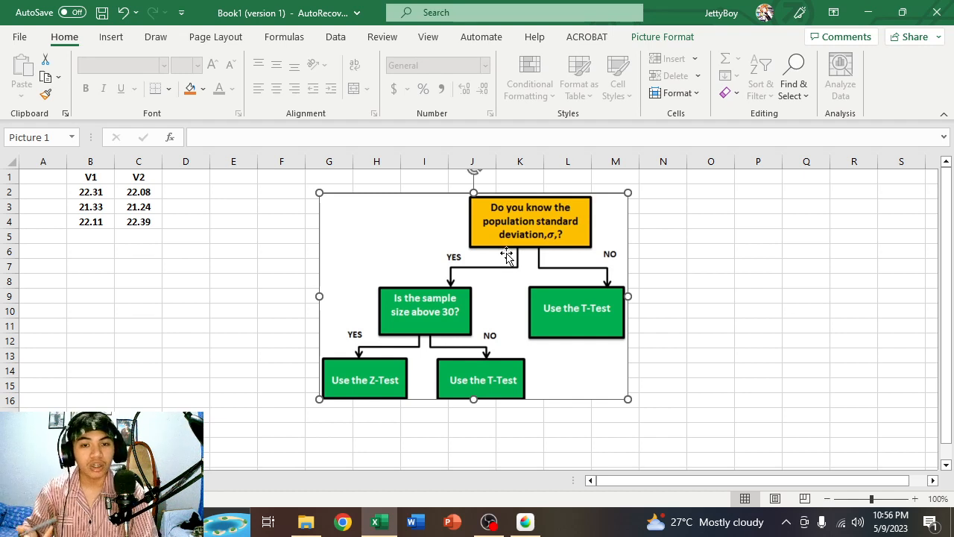
{"action": "left_click_drag", "start_coordinate": [517, 286], "coordinate": [504, 273]}
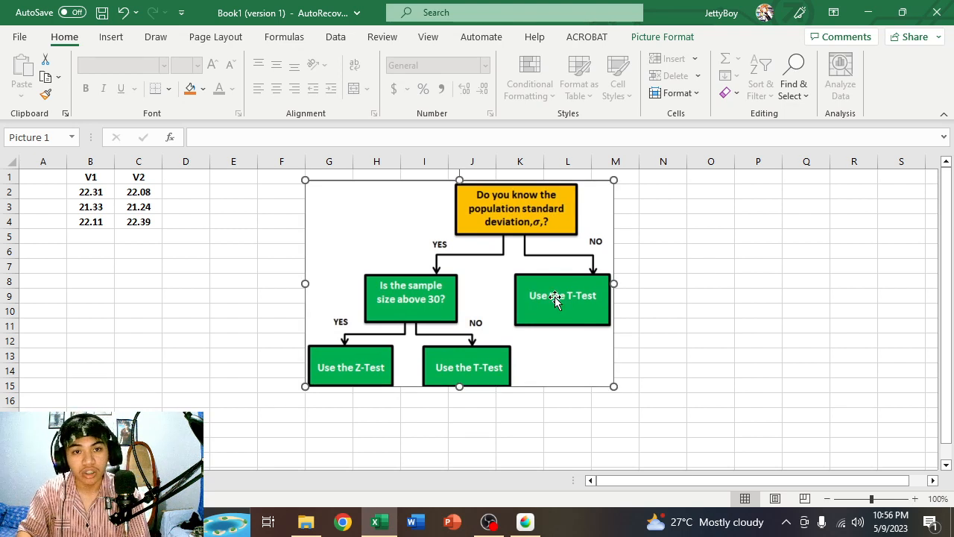
{"action": "left_click", "coordinate": [668, 284]}
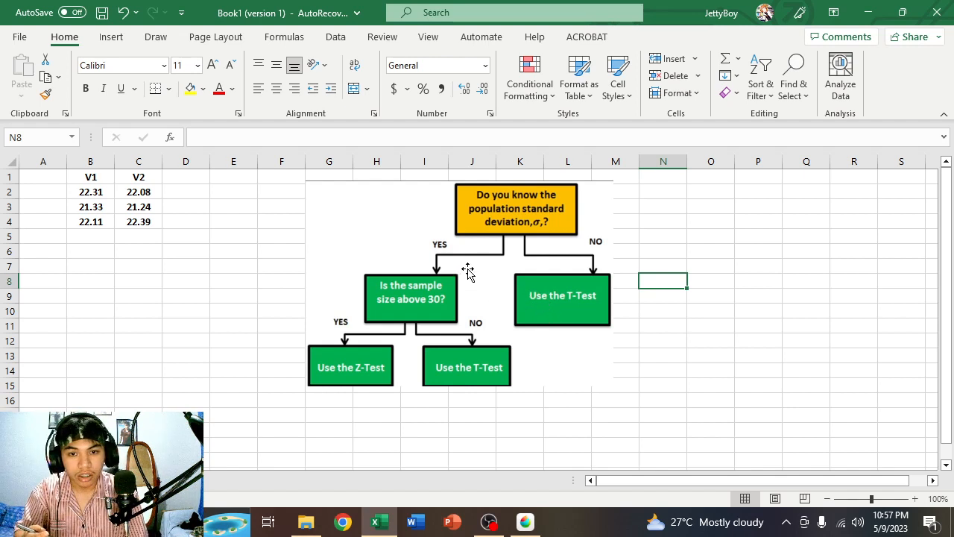
{"action": "left_click_drag", "start_coordinate": [467, 273], "coordinate": [729, 266]}
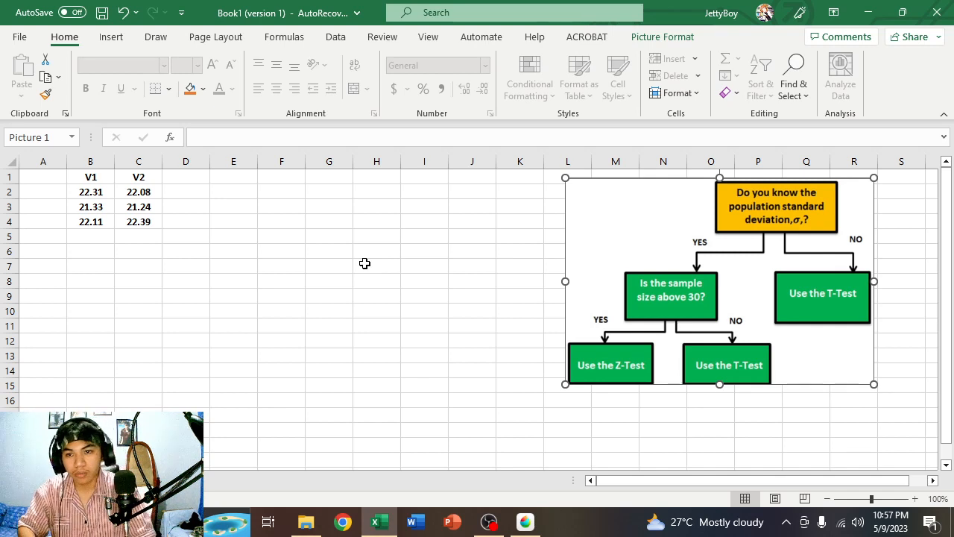
{"action": "left_click", "coordinate": [103, 195]}
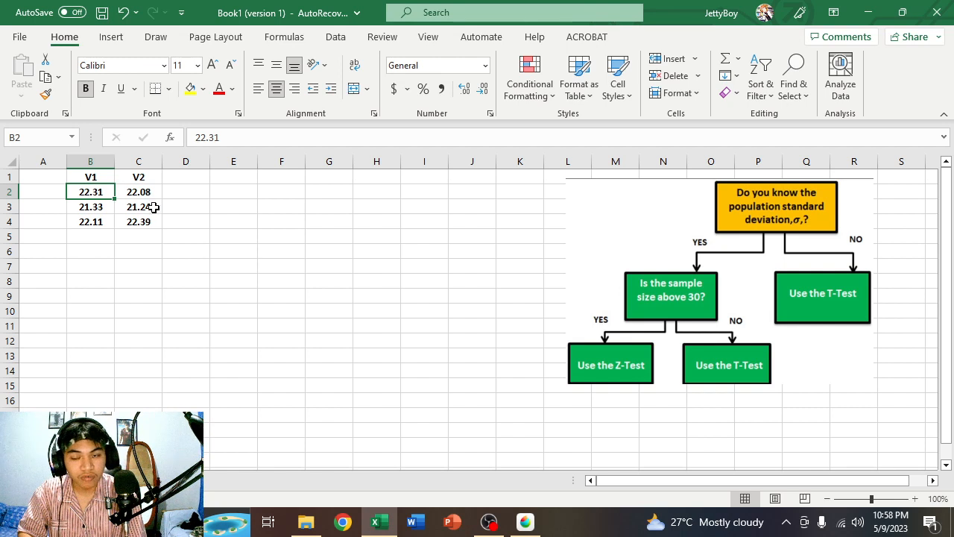
{"action": "left_click", "coordinate": [99, 209]}
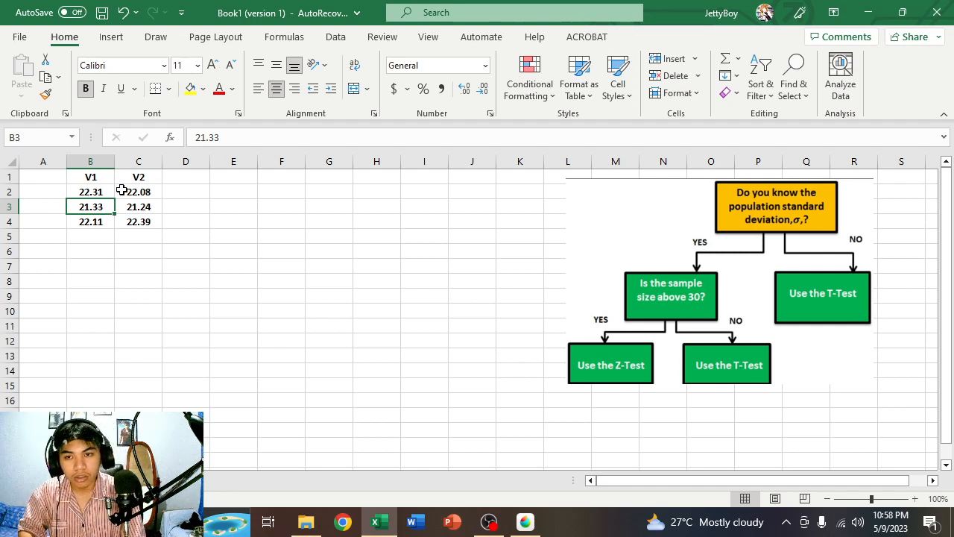
{"action": "left_click", "coordinate": [196, 192]}
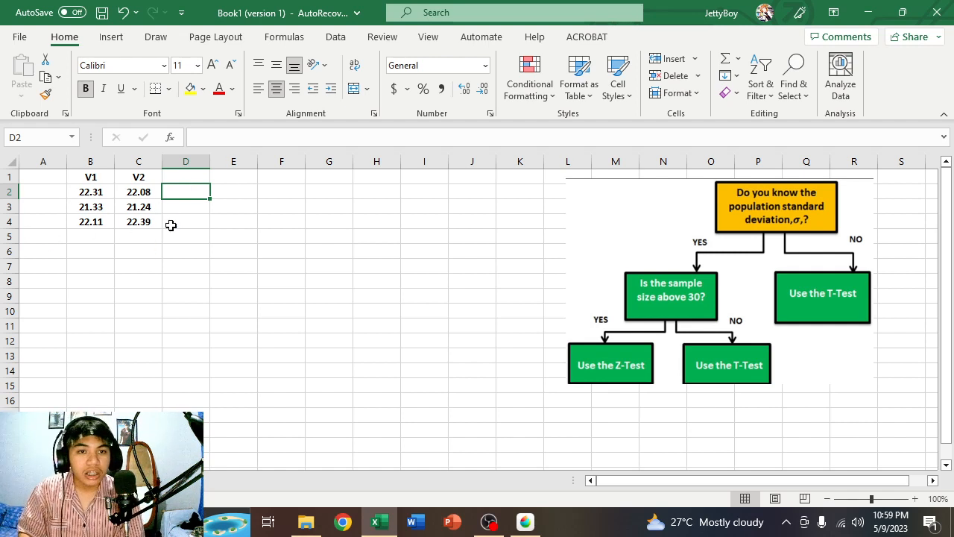
Enable the Analysis ToolPak add-in through the Excel add-ins options
{"action": "left_click", "coordinate": [350, 45]}
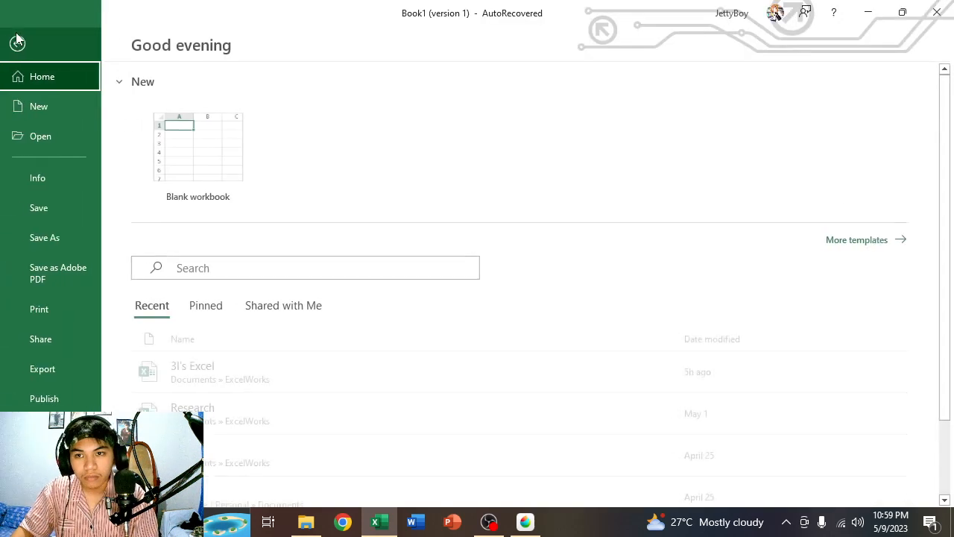
{"action": "left_click", "coordinate": [19, 37]}
{"action": "left_click", "coordinate": [19, 42]}
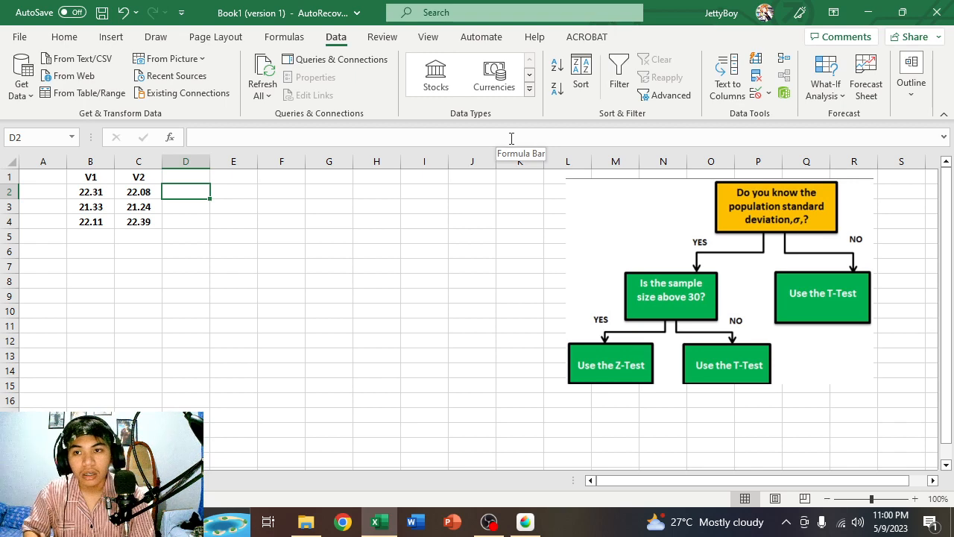
{"action": "left_click", "coordinate": [20, 37]}
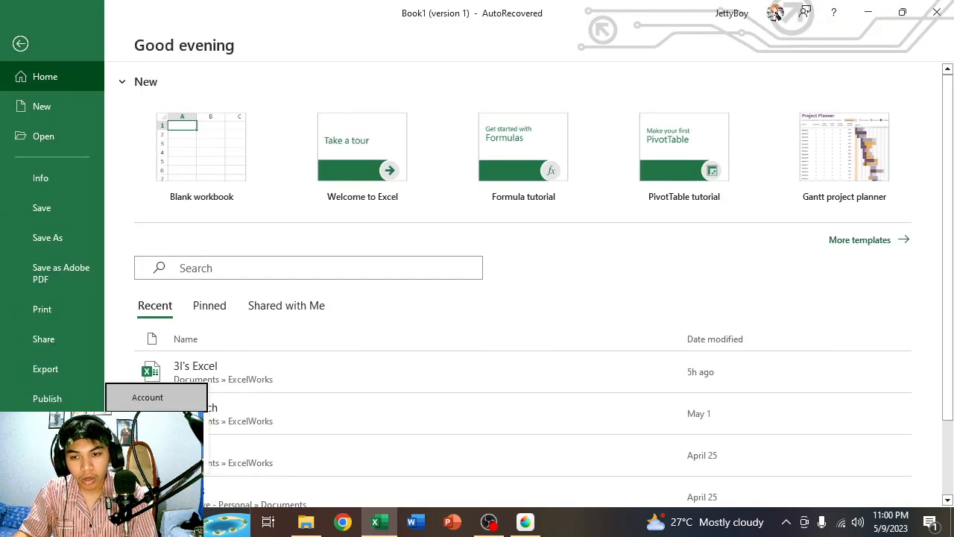
{"action": "left_click", "coordinate": [155, 457]}
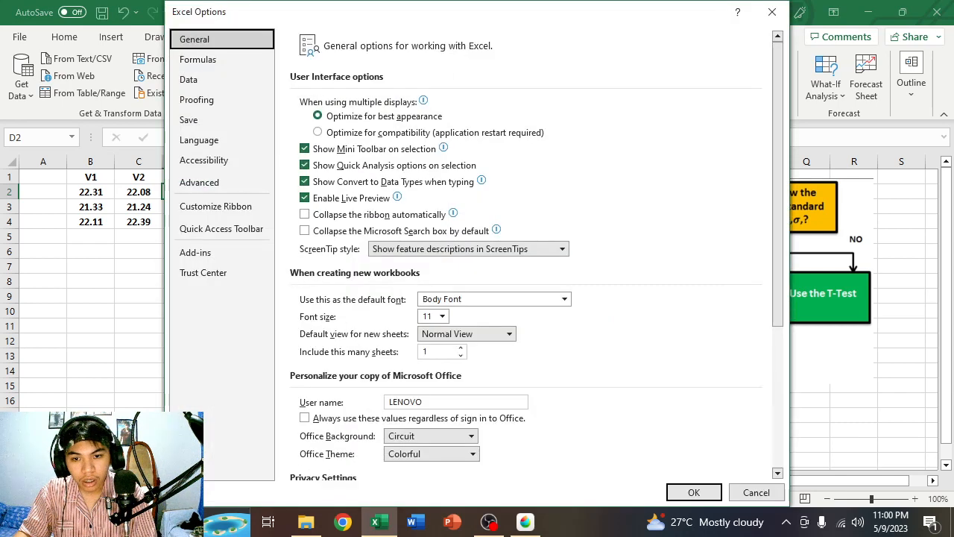
{"action": "left_click", "coordinate": [203, 255]}
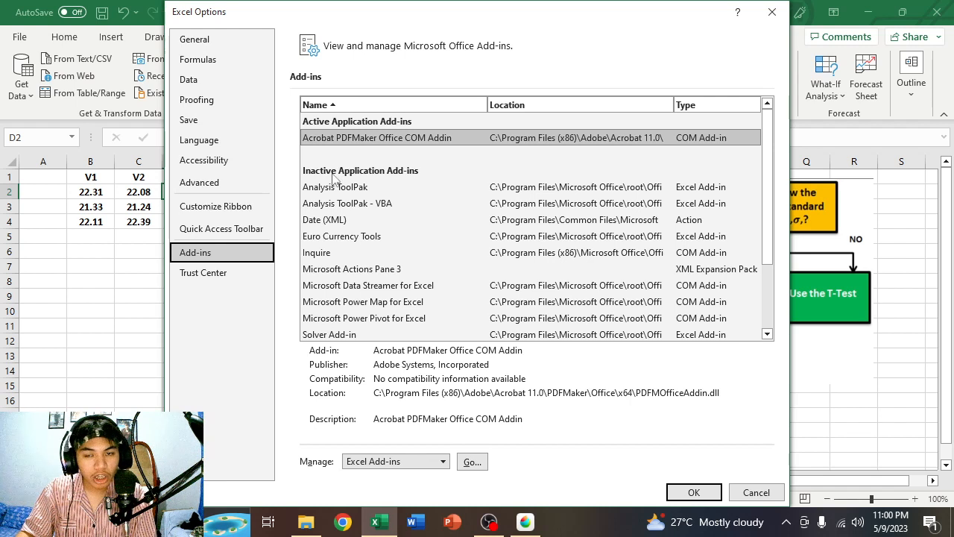
{"action": "left_click", "coordinate": [359, 187]}
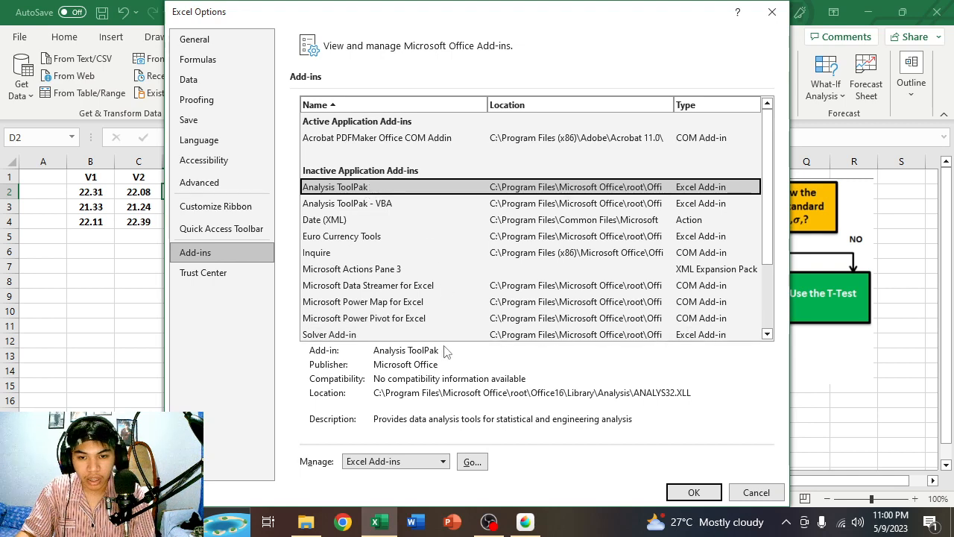
{"action": "left_click", "coordinate": [472, 463]}
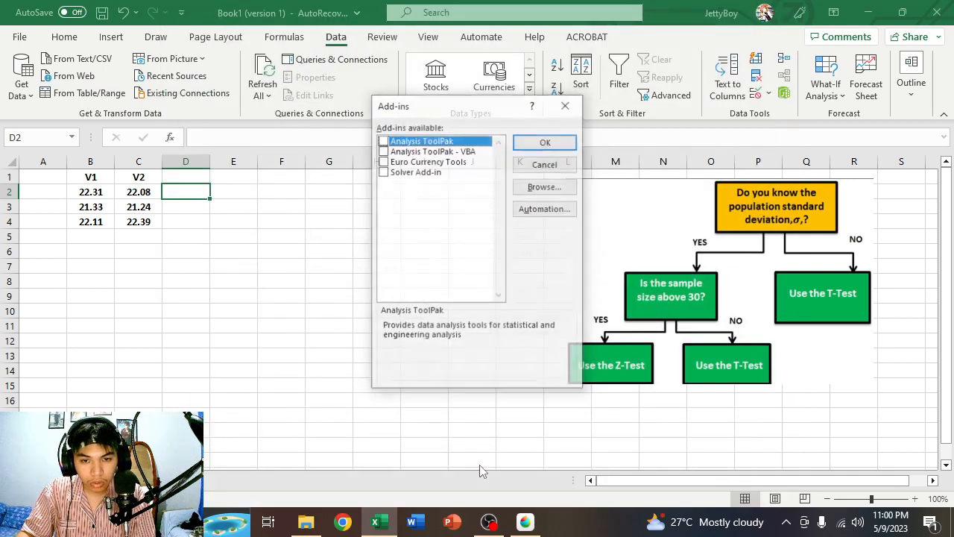
{"action": "left_click", "coordinate": [382, 141]}
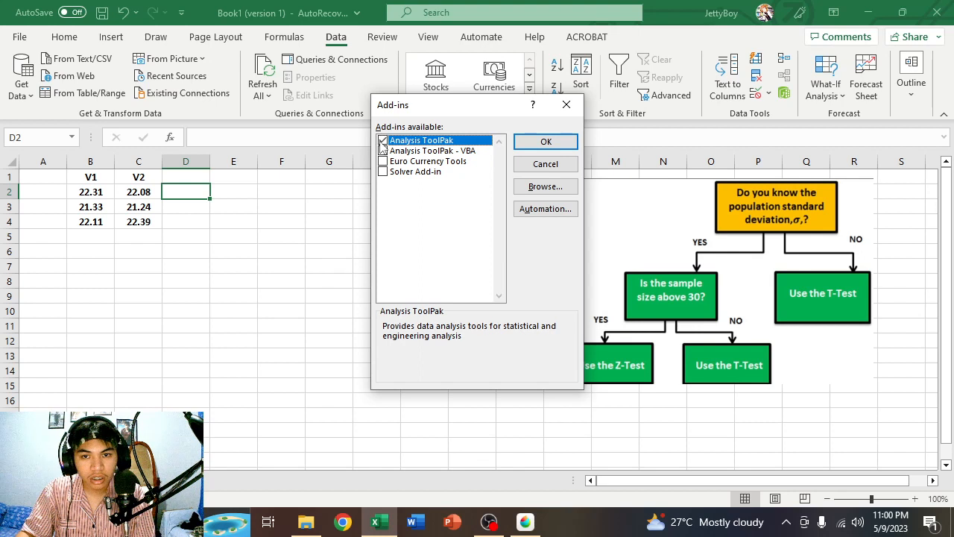
{"action": "left_click", "coordinate": [542, 142]}
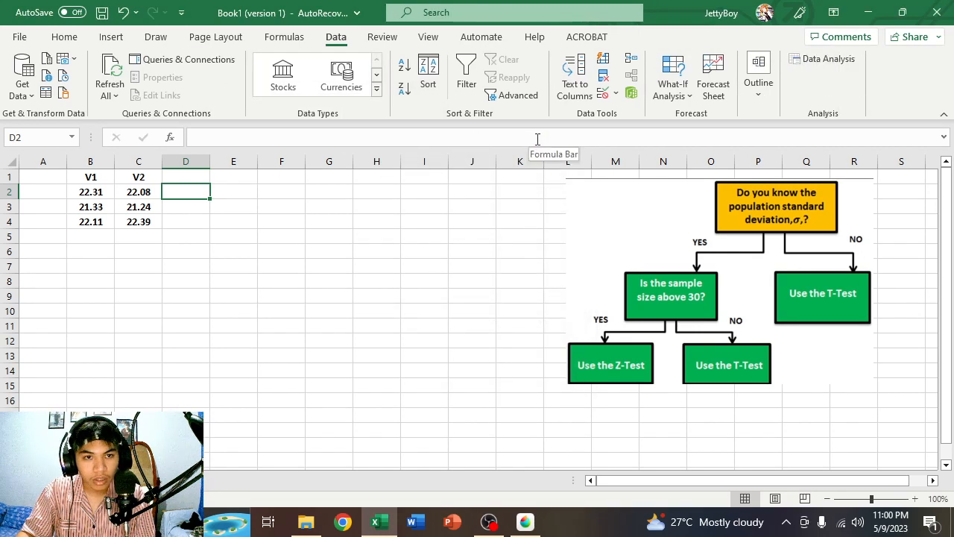
Start the "t-Test: Paired Two Sample for Means" data analysis tool
{"action": "left_click", "coordinate": [835, 64]}
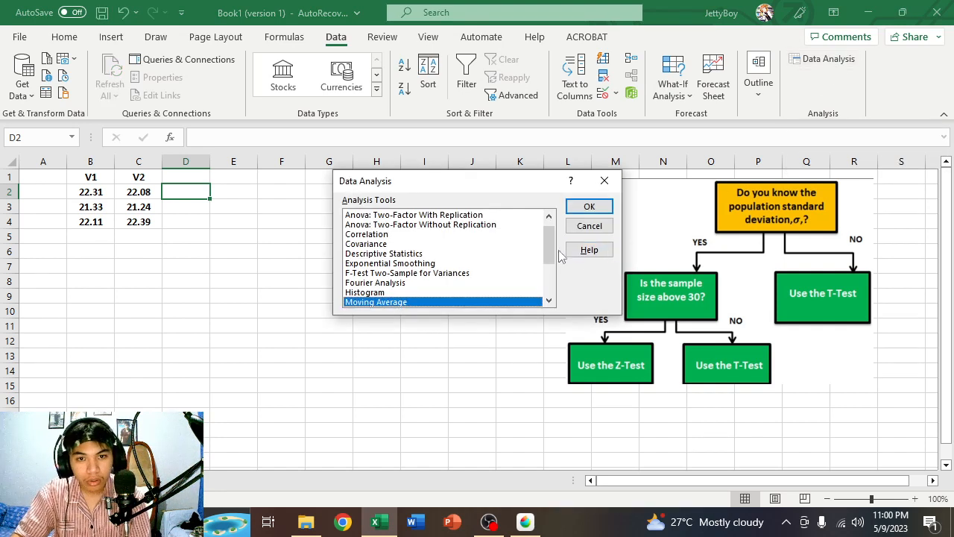
{"action": "left_click_drag", "start_coordinate": [549, 246], "coordinate": [548, 282]}
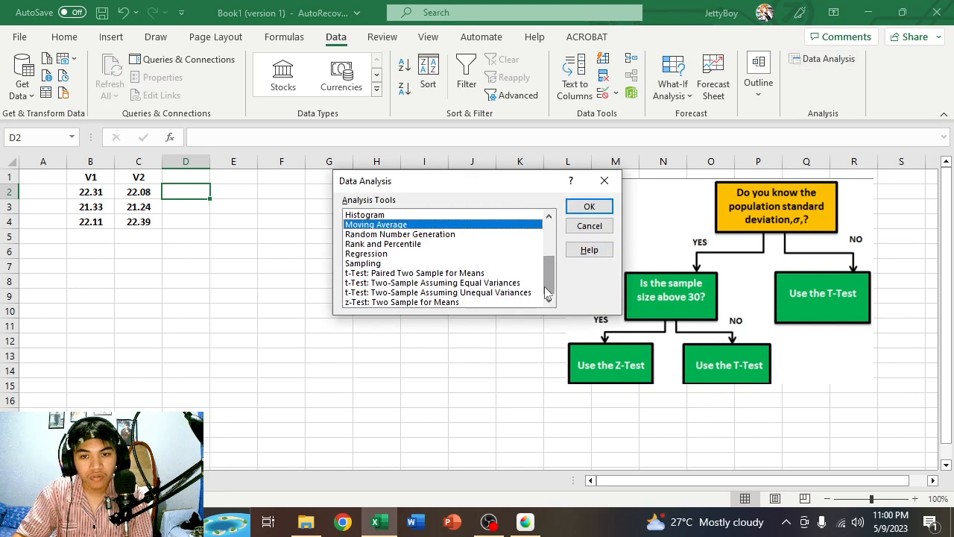
{"action": "left_click", "coordinate": [415, 273]}
{"action": "left_click", "coordinate": [419, 282]}
{"action": "left_click", "coordinate": [422, 293]}
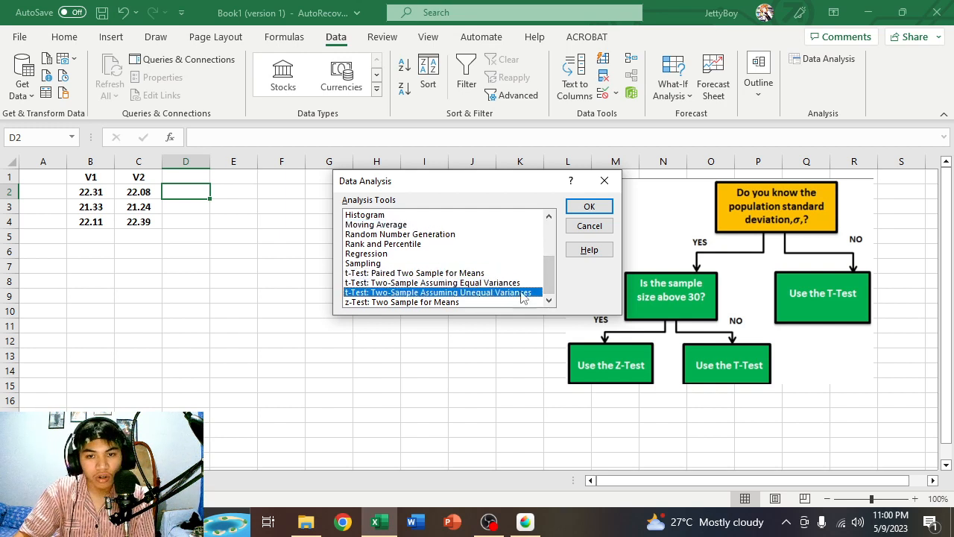
{"action": "left_click", "coordinate": [486, 274]}
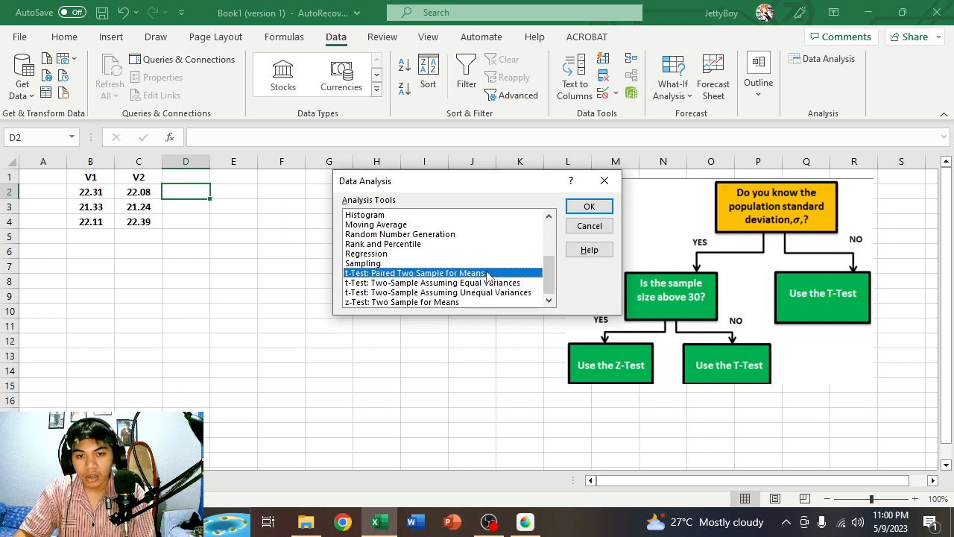
{"action": "left_click", "coordinate": [427, 284]}
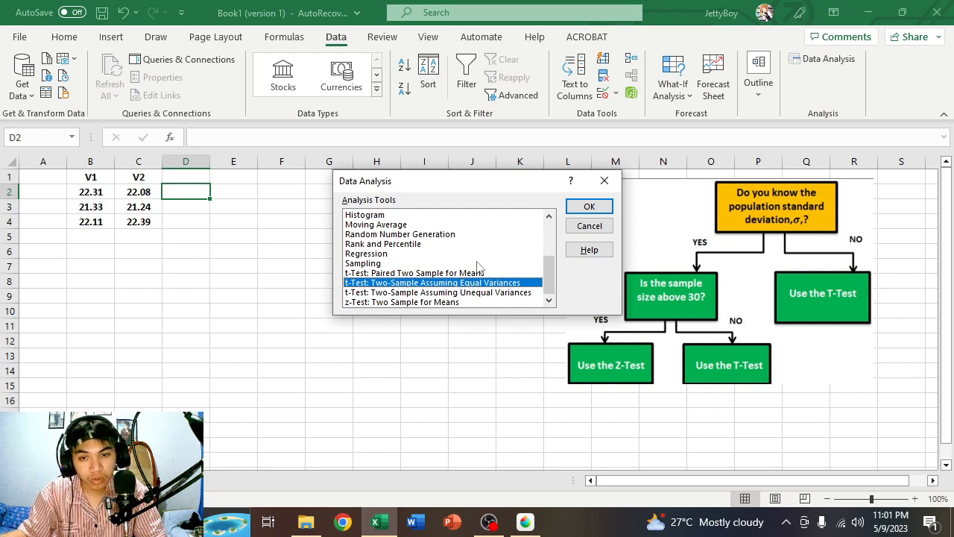
{"action": "left_click", "coordinate": [433, 272]}
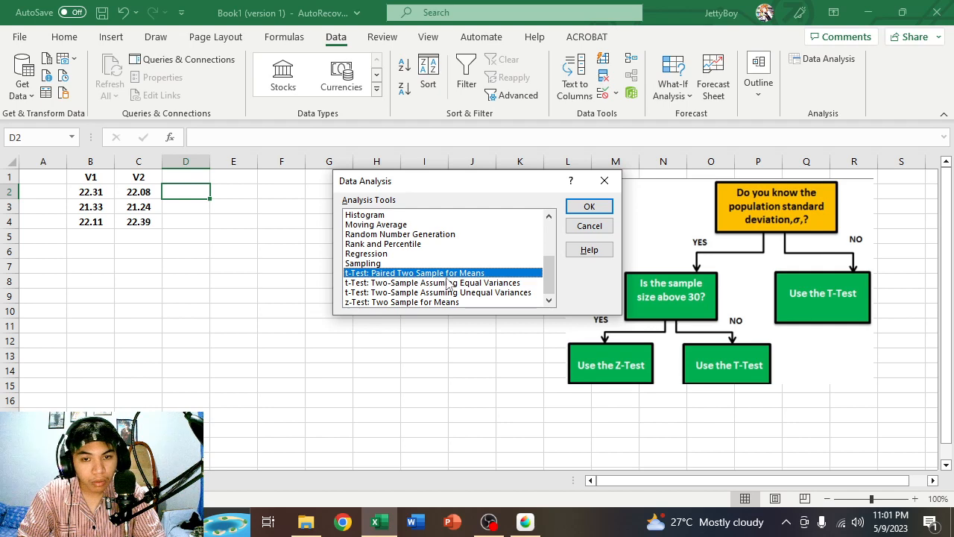
{"action": "left_click", "coordinate": [595, 209]}
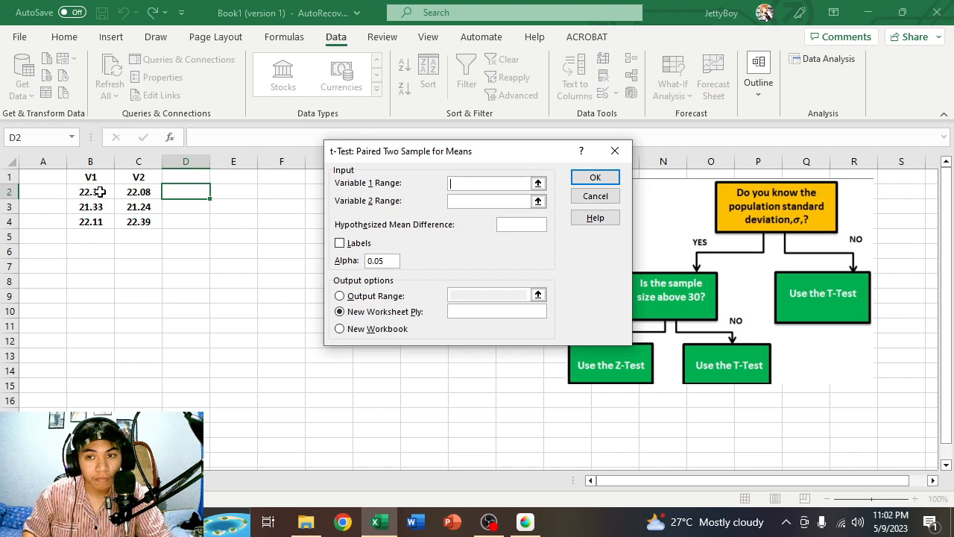
Set the paired t-test's Variable 1 range to B2:B4 and its Variable 2 range to C2:C4
{"action": "left_click_drag", "start_coordinate": [97, 192], "coordinate": [96, 224]}
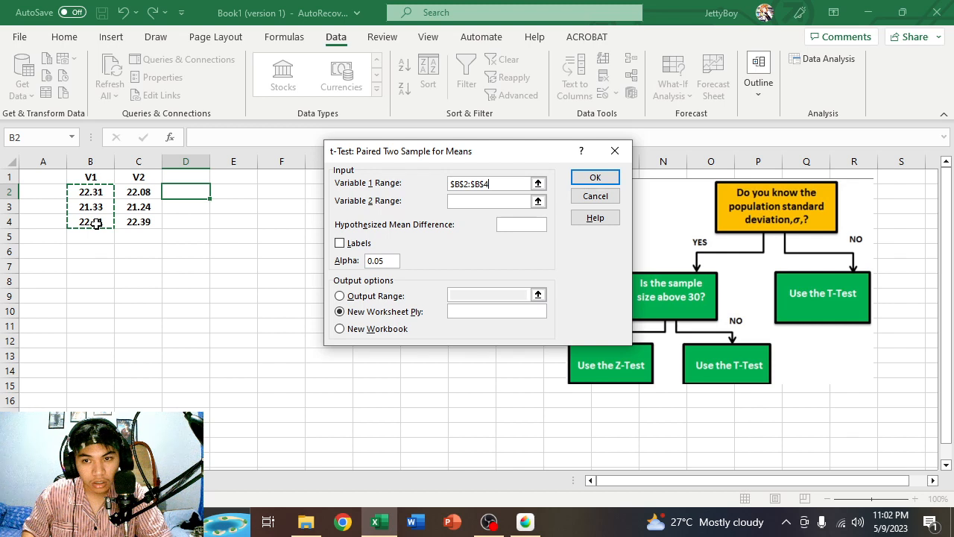
{"action": "left_click", "coordinate": [483, 203]}
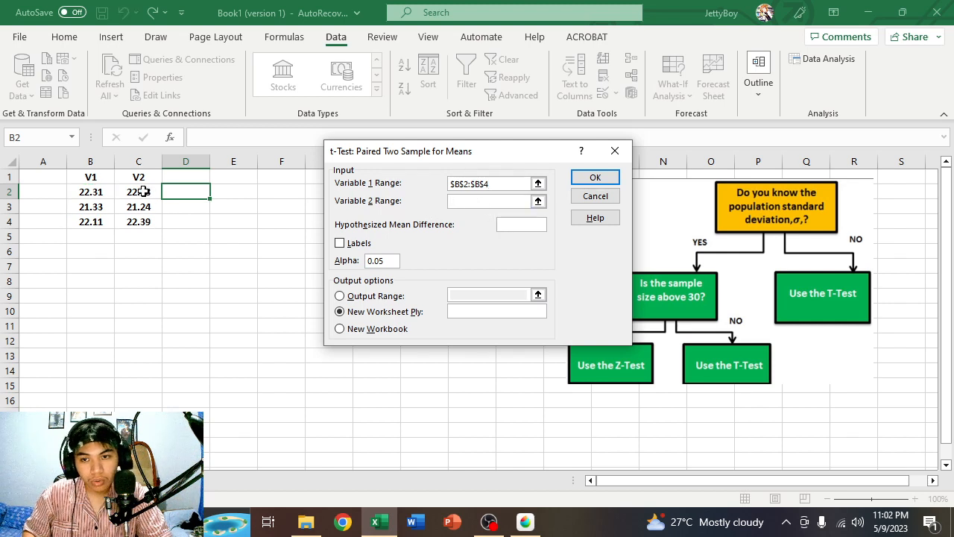
{"action": "left_click_drag", "start_coordinate": [143, 192], "coordinate": [142, 224]}
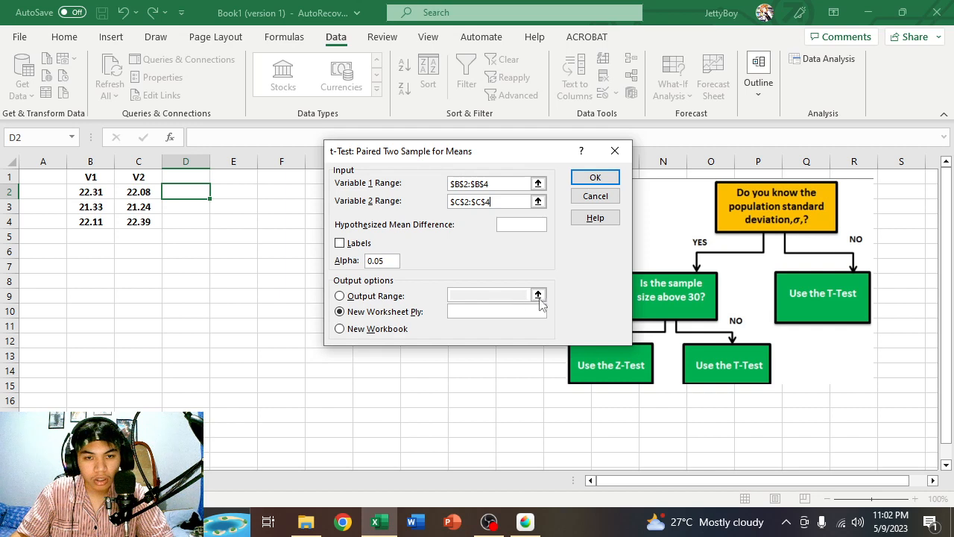
{"action": "left_click", "coordinate": [226, 192]}
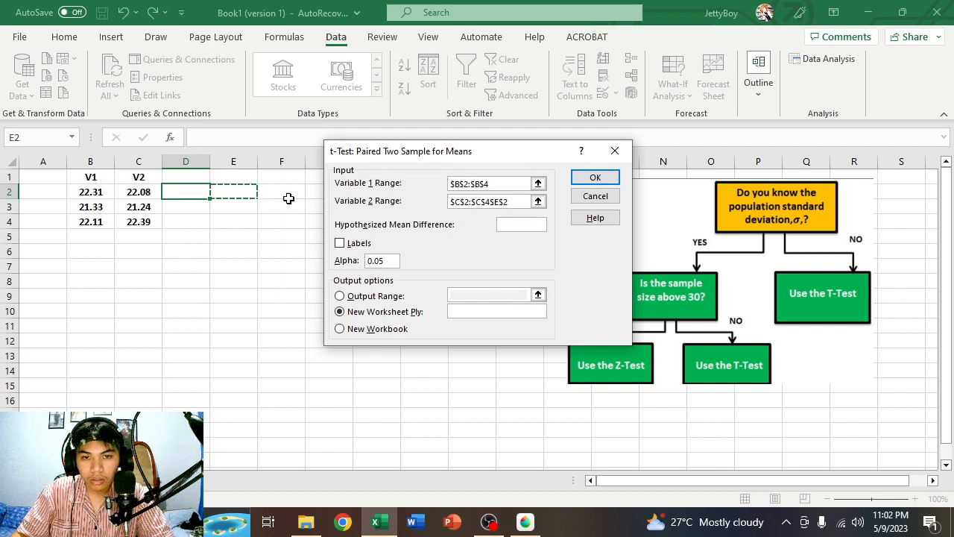
{"action": "left_click", "coordinate": [202, 196]}
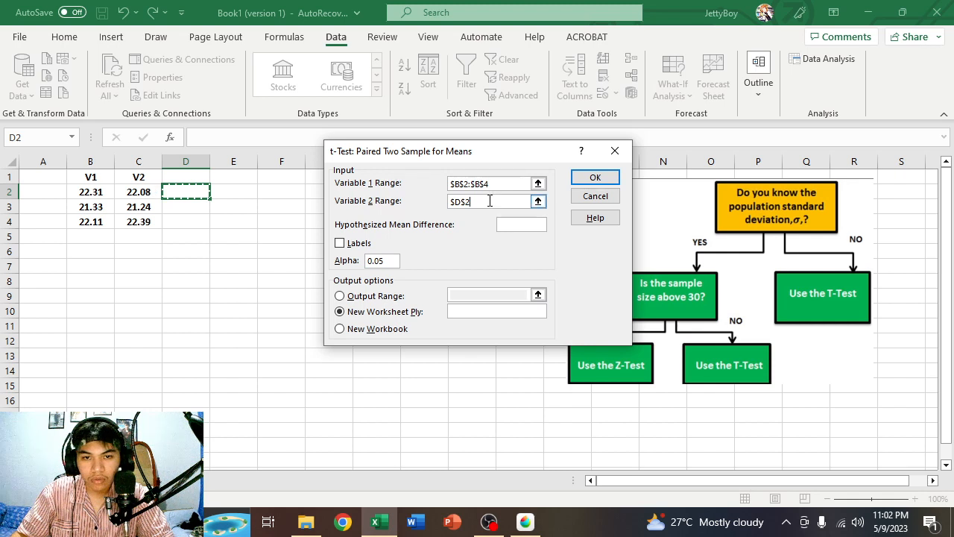
{"action": "left_click_drag", "start_coordinate": [136, 190], "coordinate": [140, 220]}
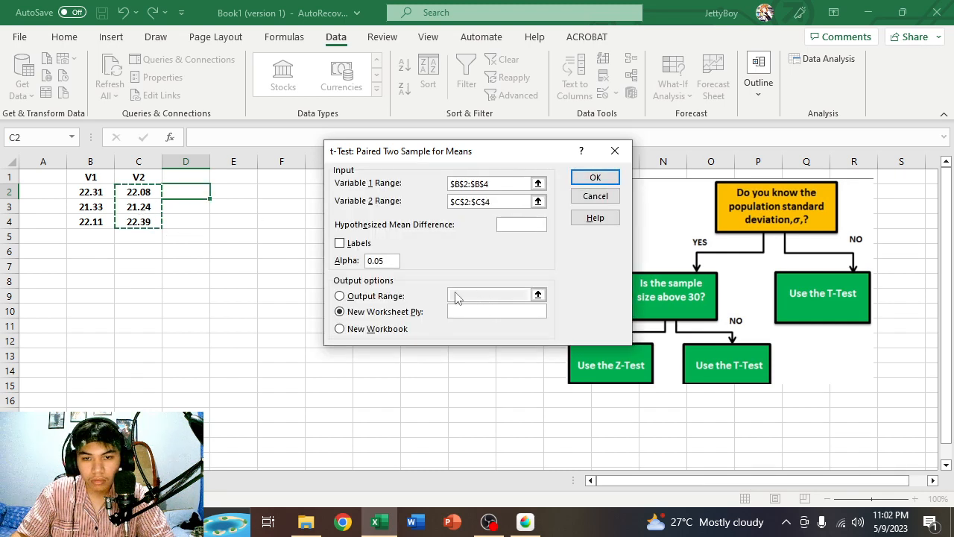
Set the paired t-test's output range to cell E3 and run the analysis
{"action": "left_click", "coordinate": [344, 297]}
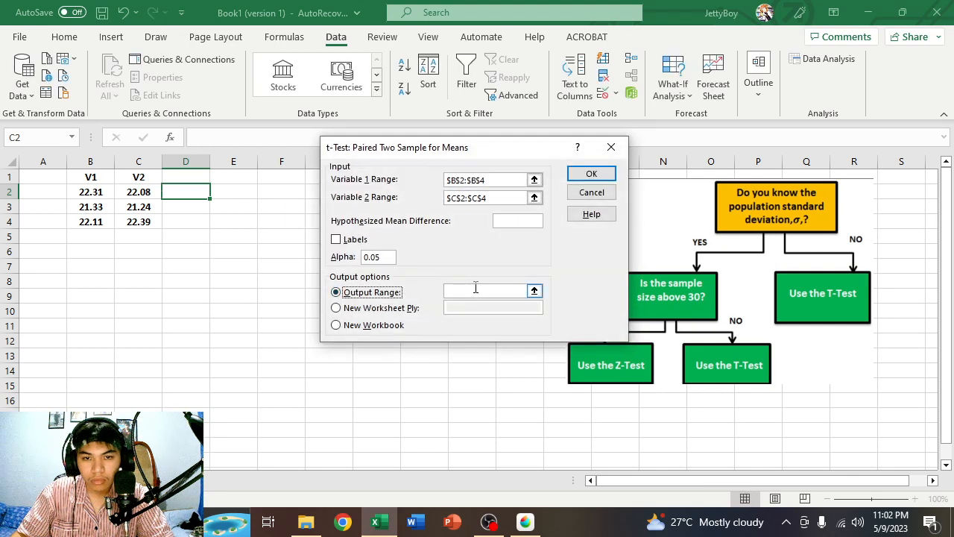
{"action": "left_click", "coordinate": [476, 289]}
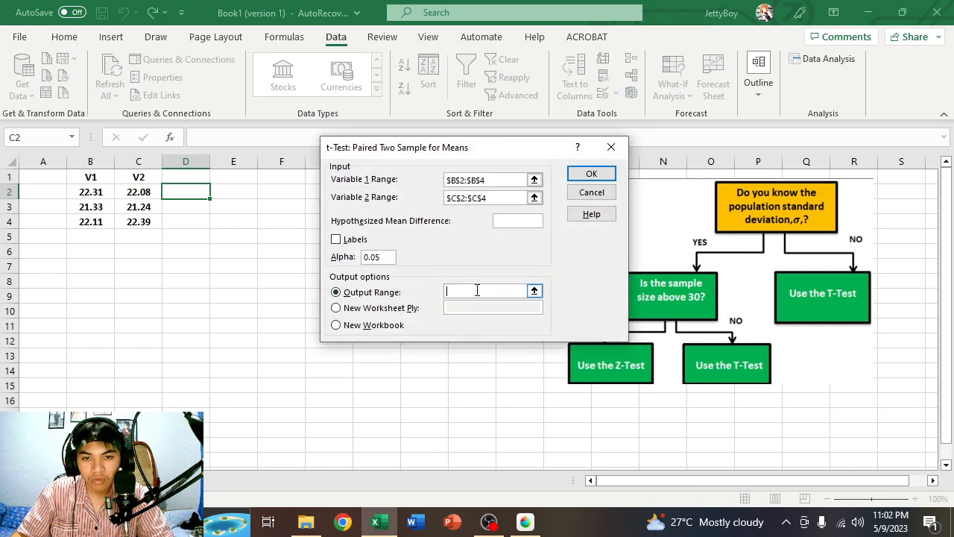
{"action": "left_click", "coordinate": [235, 207]}
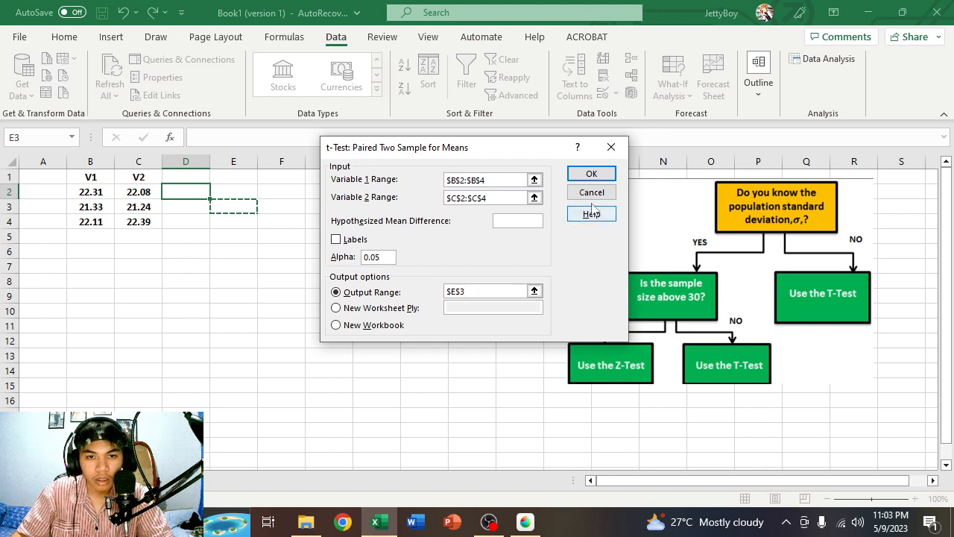
{"action": "left_click", "coordinate": [598, 175]}
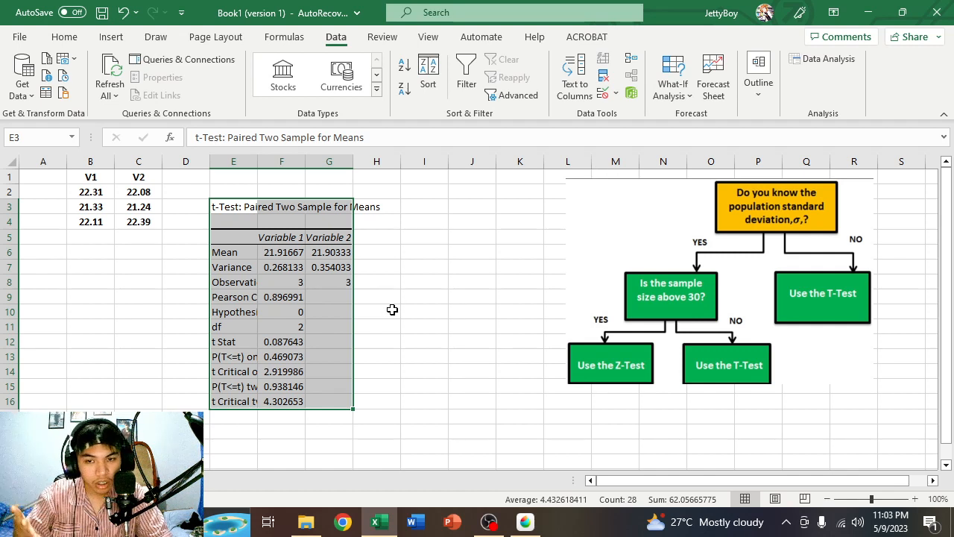
Auto-fit column E to the full text of the t-test result labels
{"action": "left_click", "coordinate": [249, 282]}
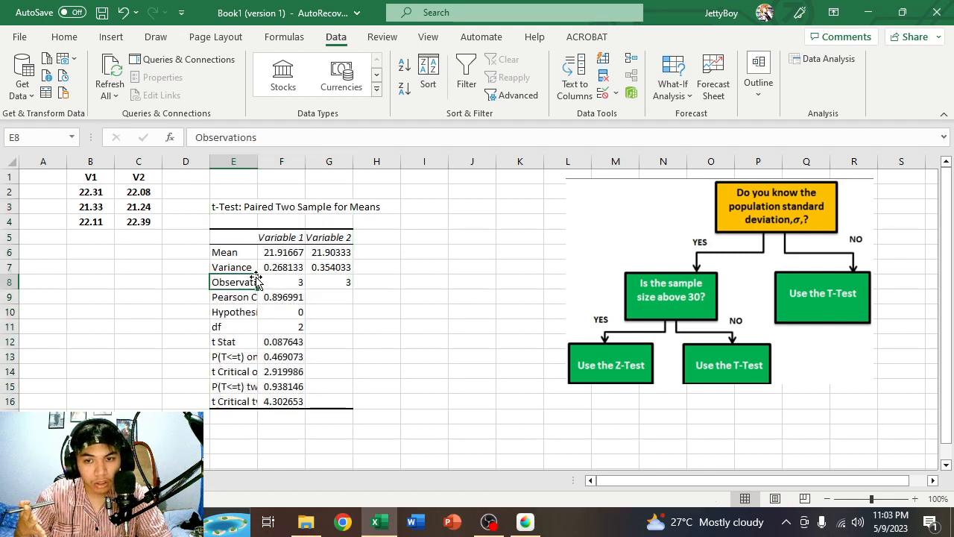
{"action": "double_click", "coordinate": [258, 161]}
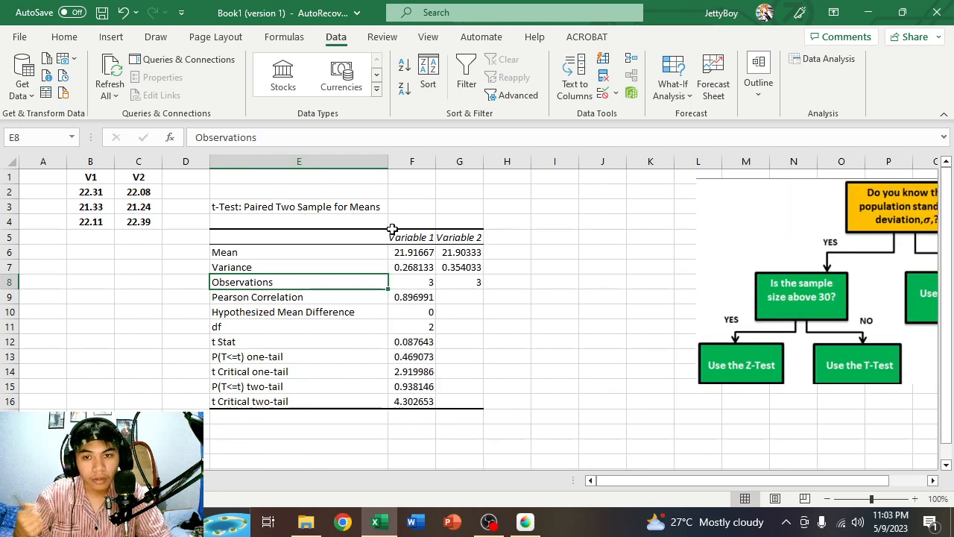
Examine the paired t-test results table from the means down to the two-tail critical value
{"action": "scroll", "coordinate": [571, 293], "scroll_direction": "down", "scroll_amount": 2}
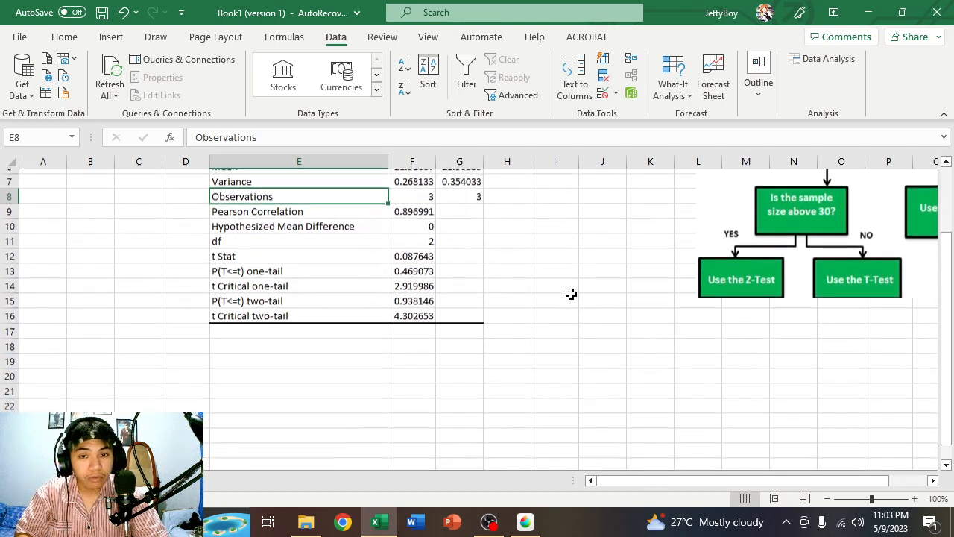
{"action": "scroll", "coordinate": [572, 293], "scroll_direction": "up", "scroll_amount": 2}
{"action": "scroll", "coordinate": [572, 293], "scroll_direction": "down", "scroll_amount": 1}
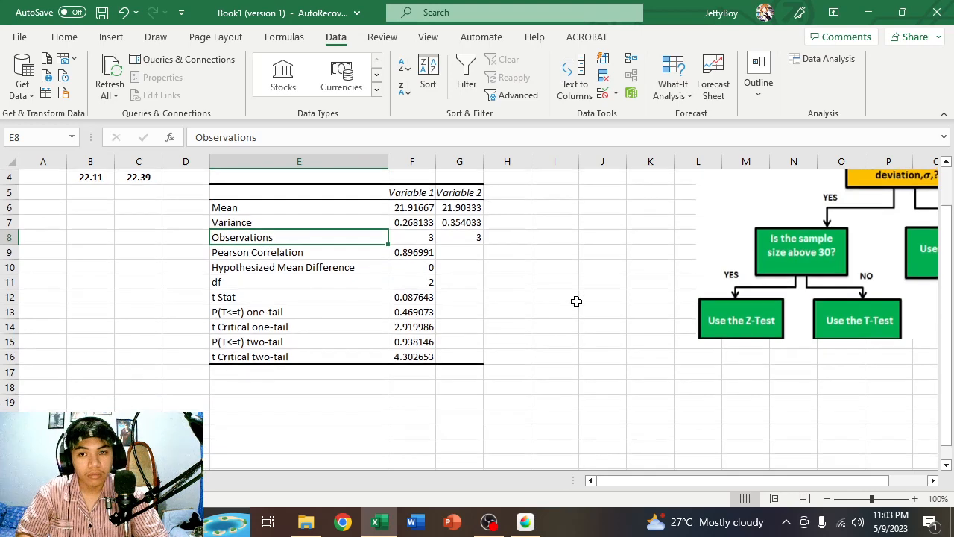
{"action": "scroll", "coordinate": [411, 246], "scroll_direction": "up", "scroll_amount": 1}
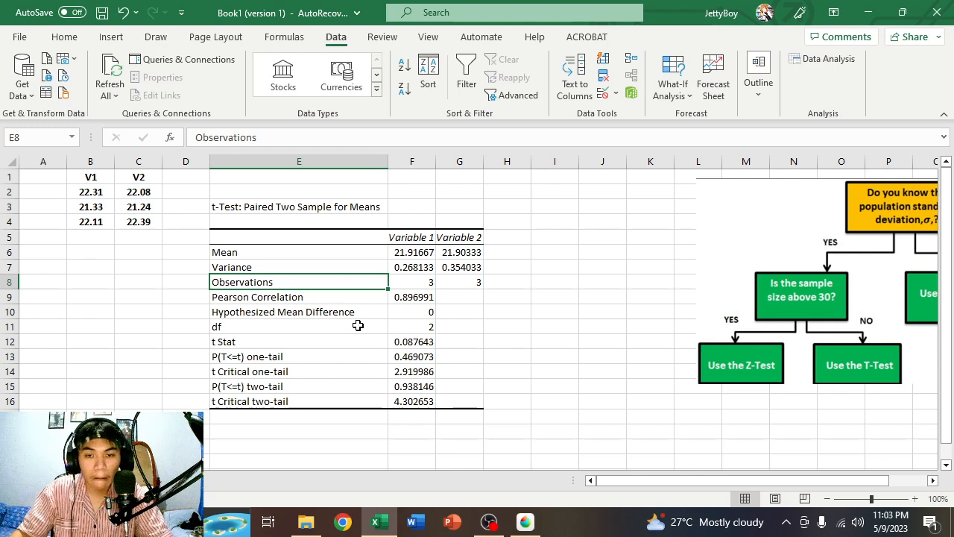
{"action": "scroll", "coordinate": [365, 303], "scroll_direction": "down", "scroll_amount": 1}
{"action": "scroll", "coordinate": [382, 288], "scroll_direction": "down", "scroll_amount": 1}
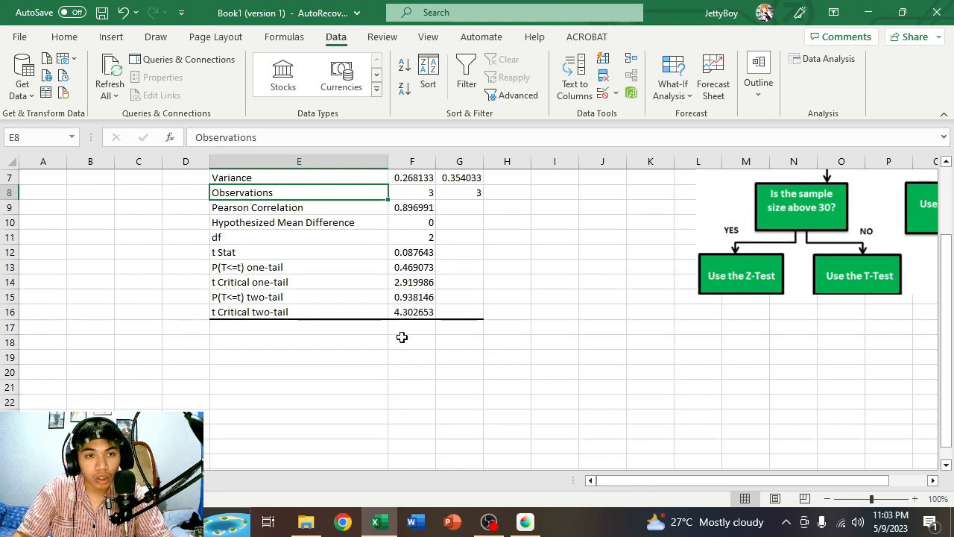
{"action": "scroll", "coordinate": [401, 341], "scroll_direction": "up", "scroll_amount": 1}
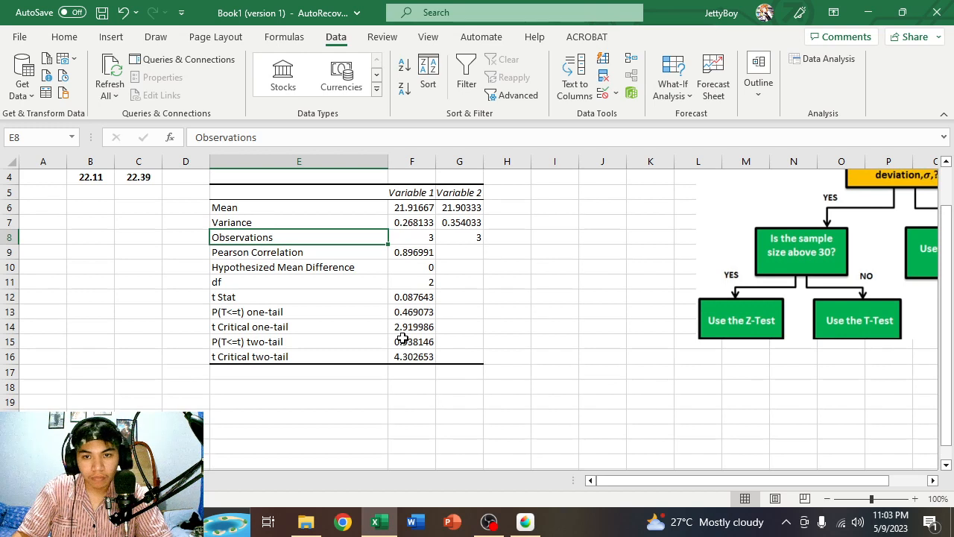
{"action": "scroll", "coordinate": [403, 339], "scroll_direction": "up", "scroll_amount": 1}
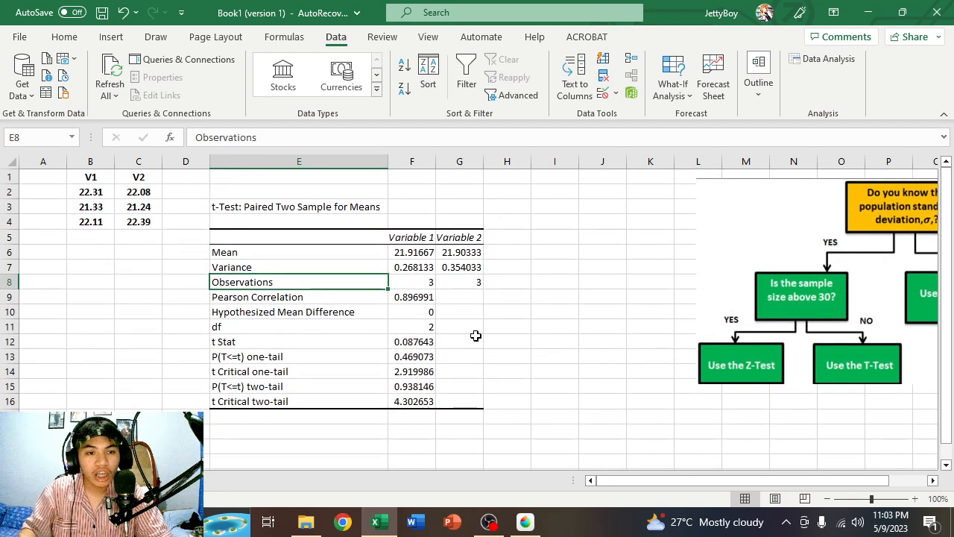
{"action": "left_click_drag", "start_coordinate": [947, 312], "coordinate": [947, 319]}
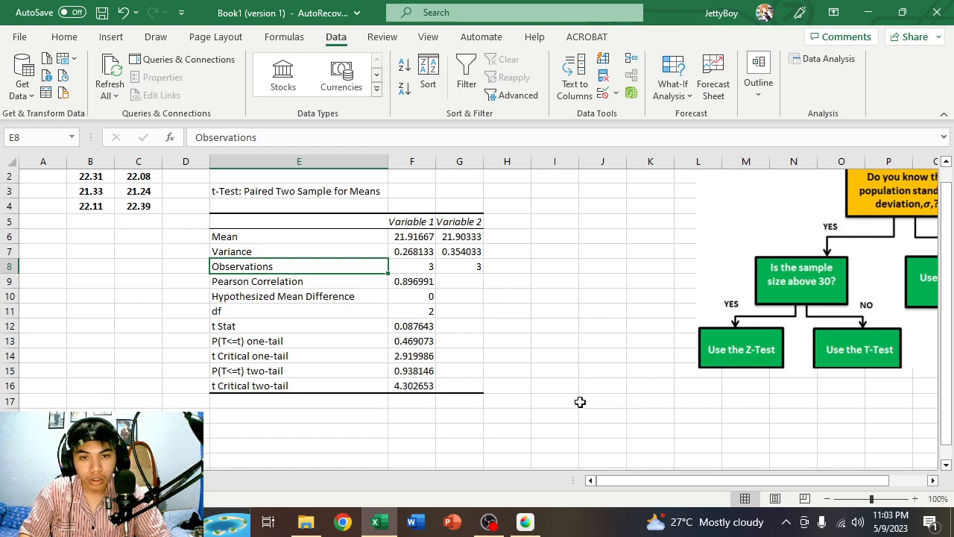
{"action": "scroll", "coordinate": [806, 354], "scroll_direction": "up", "scroll_amount": 1}
Handwrite "Ho: There is no significant difference" in black ink in the empty area below the t-test results table
{"action": "scroll", "coordinate": [806, 353], "scroll_direction": "down", "scroll_amount": 4}
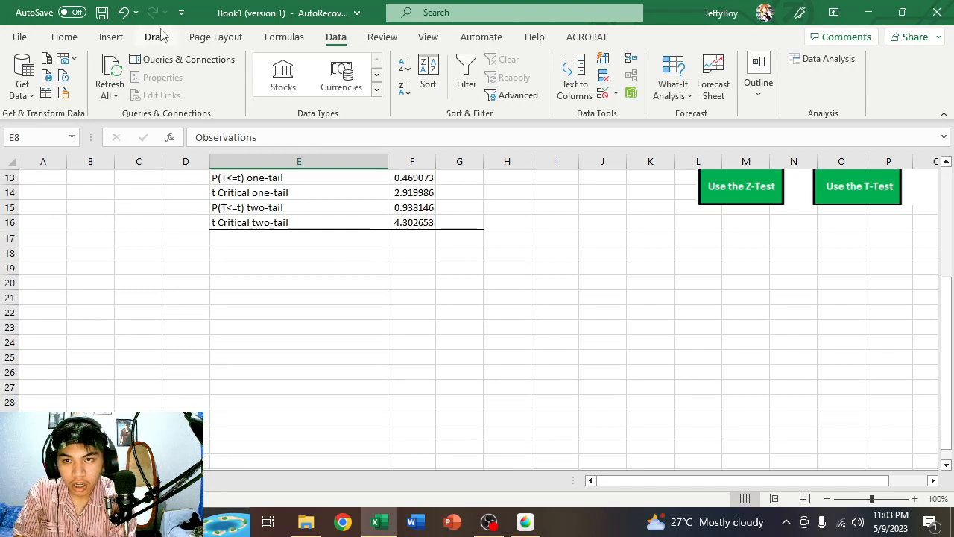
{"action": "left_click", "coordinate": [156, 37]}
{"action": "left_click", "coordinate": [360, 71]}
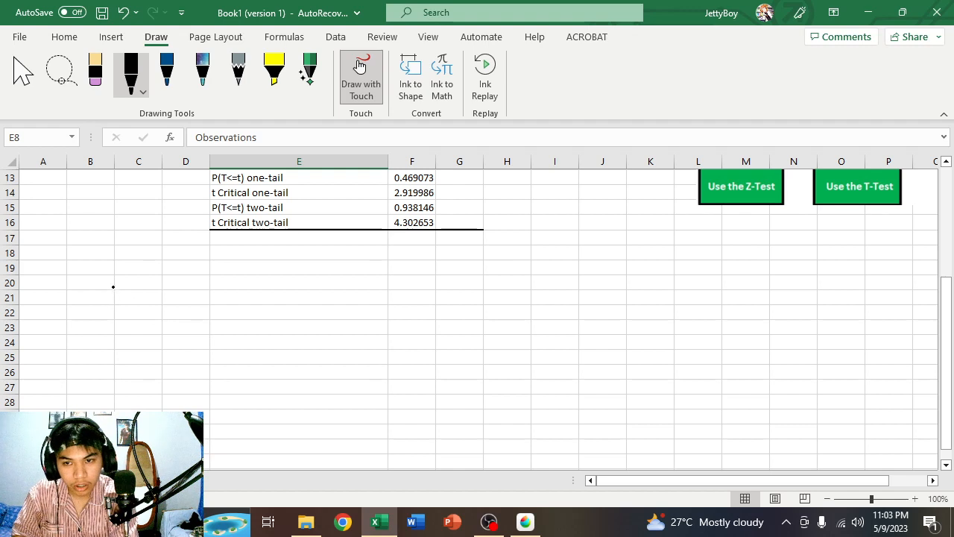
{"action": "mouse_move", "coordinate": [113, 286]}
{"action": "left_mouse_down"}
{"action": "mouse_move", "coordinate": [117, 323]}
{"action": "mouse_move", "coordinate": [138, 296]}
{"action": "left_mouse_up"}
{"action": "mouse_move", "coordinate": [129, 286]}
{"action": "left_mouse_down"}
{"action": "mouse_move", "coordinate": [132, 322]}
{"action": "mouse_move", "coordinate": [149, 313]}
{"action": "left_mouse_up"}
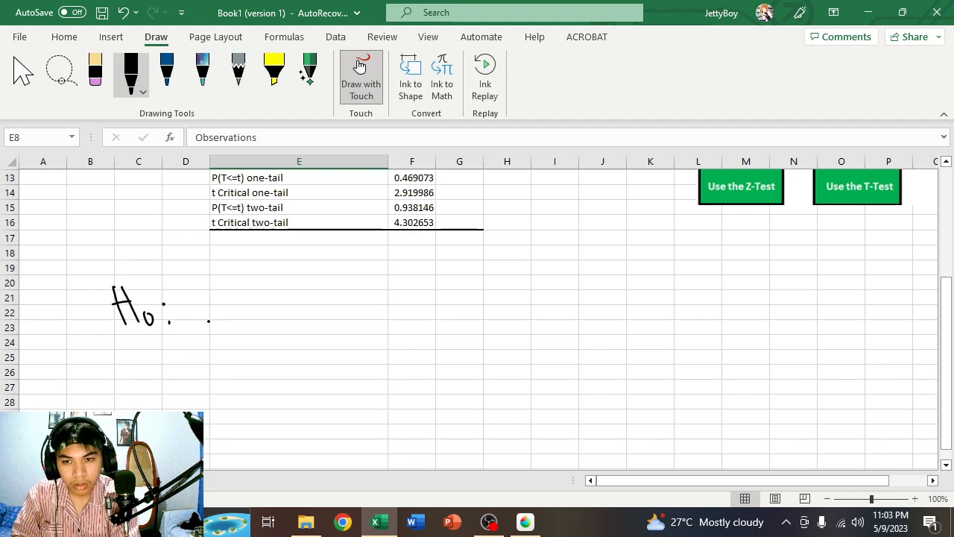
{"action": "left_click_drag", "start_coordinate": [189, 298], "coordinate": [219, 288]}
{"action": "mouse_move", "coordinate": [209, 287]}
{"action": "left_mouse_down"}
{"action": "mouse_move", "coordinate": [200, 322]}
{"action": "mouse_move", "coordinate": [316, 316]}
{"action": "left_mouse_up"}
{"action": "mouse_move", "coordinate": [377, 301]}
{"action": "left_mouse_down"}
{"action": "mouse_move", "coordinate": [390, 320]}
{"action": "mouse_move", "coordinate": [402, 312]}
{"action": "mouse_move", "coordinate": [456, 315]}
{"action": "mouse_move", "coordinate": [449, 298]}
{"action": "left_mouse_up"}
{"action": "mouse_move", "coordinate": [468, 301]}
{"action": "left_mouse_down"}
{"action": "mouse_move", "coordinate": [477, 339]}
{"action": "mouse_move", "coordinate": [456, 335]}
{"action": "left_mouse_up"}
{"action": "mouse_move", "coordinate": [472, 316]}
{"action": "left_mouse_down"}
{"action": "mouse_move", "coordinate": [484, 307]}
{"action": "mouse_move", "coordinate": [492, 317]}
{"action": "left_mouse_up"}
{"action": "mouse_move", "coordinate": [504, 284]}
{"action": "left_mouse_down"}
{"action": "mouse_move", "coordinate": [495, 317]}
{"action": "mouse_move", "coordinate": [507, 305]}
{"action": "left_mouse_up"}
{"action": "mouse_move", "coordinate": [511, 306]}
{"action": "left_mouse_down"}
{"action": "mouse_move", "coordinate": [514, 314]}
{"action": "mouse_move", "coordinate": [564, 315]}
{"action": "left_mouse_up"}
{"action": "mouse_move", "coordinate": [571, 283]}
{"action": "left_mouse_down"}
{"action": "mouse_move", "coordinate": [573, 314]}
{"action": "mouse_move", "coordinate": [576, 290]}
{"action": "left_mouse_up"}
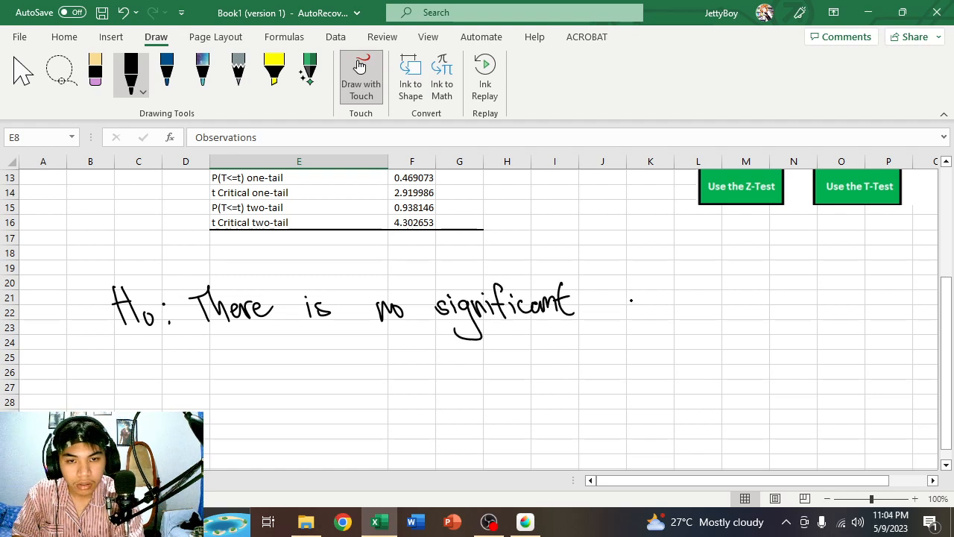
{"action": "left_click_drag", "start_coordinate": [632, 299], "coordinate": [627, 313]}
{"action": "mouse_move", "coordinate": [640, 285]}
{"action": "left_mouse_down"}
{"action": "mouse_move", "coordinate": [641, 313]}
{"action": "mouse_move", "coordinate": [652, 317]}
{"action": "mouse_move", "coordinate": [665, 300]}
{"action": "mouse_move", "coordinate": [668, 323]}
{"action": "left_mouse_up"}
{"action": "mouse_move", "coordinate": [662, 302]}
{"action": "left_mouse_down"}
{"action": "mouse_move", "coordinate": [681, 300]}
{"action": "mouse_move", "coordinate": [686, 319]}
{"action": "left_mouse_up"}
{"action": "mouse_move", "coordinate": [691, 307]}
{"action": "left_mouse_down"}
{"action": "mouse_move", "coordinate": [701, 301]}
{"action": "mouse_move", "coordinate": [714, 317]}
{"action": "mouse_move", "coordinate": [735, 316]}
{"action": "left_mouse_up"}
{"action": "left_click_drag", "start_coordinate": [740, 307], "coordinate": [750, 313]}
Complete the handwritten hypothesis with a second line reading "between the effectiveness of A & B"
{"action": "left_click_drag", "start_coordinate": [180, 359], "coordinate": [218, 390]}
{"action": "left_click_drag", "start_coordinate": [201, 373], "coordinate": [280, 385]}
{"action": "left_click", "coordinate": [312, 355]}
{"action": "mouse_move", "coordinate": [312, 355]}
{"action": "left_mouse_down"}
{"action": "mouse_move", "coordinate": [316, 383]}
{"action": "mouse_move", "coordinate": [328, 361]}
{"action": "left_mouse_up"}
{"action": "mouse_move", "coordinate": [326, 350]}
{"action": "left_mouse_down"}
{"action": "mouse_move", "coordinate": [346, 383]}
{"action": "mouse_move", "coordinate": [353, 378]}
{"action": "left_mouse_up"}
{"action": "mouse_move", "coordinate": [384, 370]}
{"action": "left_mouse_down"}
{"action": "mouse_move", "coordinate": [395, 364]}
{"action": "mouse_move", "coordinate": [396, 376]}
{"action": "left_mouse_up"}
{"action": "mouse_move", "coordinate": [402, 347]}
{"action": "left_mouse_down"}
{"action": "mouse_move", "coordinate": [412, 384]}
{"action": "mouse_move", "coordinate": [437, 372]}
{"action": "mouse_move", "coordinate": [450, 381]}
{"action": "left_mouse_up"}
{"action": "left_click", "coordinate": [456, 362]}
{"action": "mouse_move", "coordinate": [435, 362]}
{"action": "left_mouse_down"}
{"action": "mouse_move", "coordinate": [453, 361]}
{"action": "mouse_move", "coordinate": [457, 375]}
{"action": "mouse_move", "coordinate": [477, 360]}
{"action": "mouse_move", "coordinate": [512, 371]}
{"action": "left_mouse_up"}
{"action": "left_click_drag", "start_coordinate": [513, 365], "coordinate": [523, 369]}
{"action": "left_click_drag", "start_coordinate": [549, 353], "coordinate": [536, 370]}
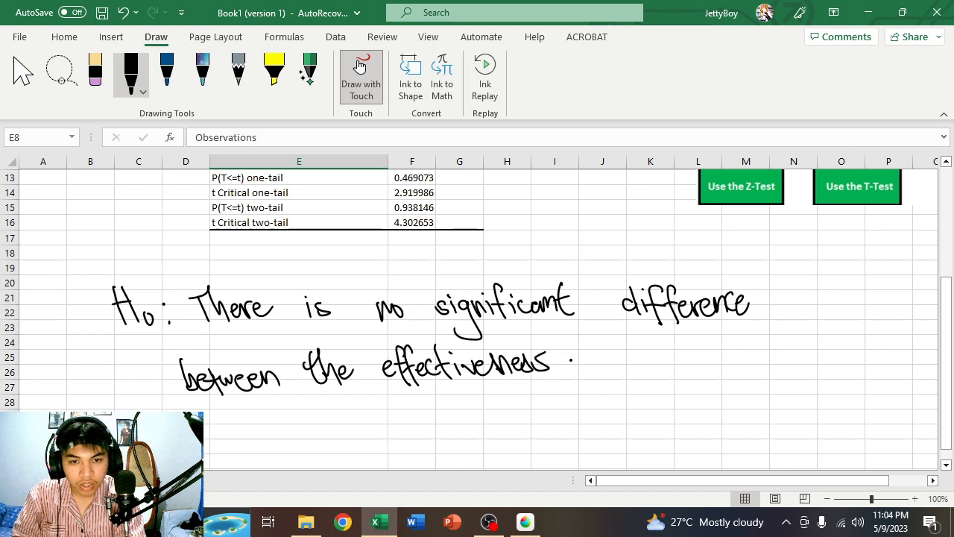
{"action": "mouse_move", "coordinate": [583, 351]}
{"action": "left_mouse_down"}
{"action": "mouse_move", "coordinate": [575, 363]}
{"action": "mouse_move", "coordinate": [588, 355]}
{"action": "left_mouse_up"}
{"action": "left_click_drag", "start_coordinate": [605, 339], "coordinate": [595, 373]}
{"action": "left_click_drag", "start_coordinate": [590, 356], "coordinate": [652, 371]}
{"action": "mouse_move", "coordinate": [635, 363]}
{"action": "left_mouse_down"}
{"action": "mouse_move", "coordinate": [694, 365]}
{"action": "mouse_move", "coordinate": [706, 388]}
{"action": "left_mouse_up"}
{"action": "left_click_drag", "start_coordinate": [736, 345], "coordinate": [739, 368]}
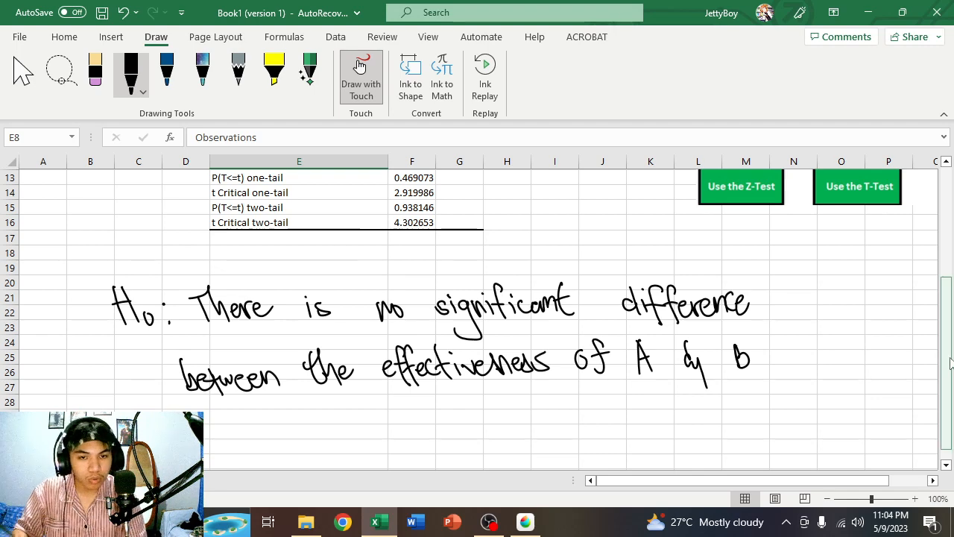
Underline the t Critical two-tail value and the t Stat value in the results table with black ink
{"action": "left_click_drag", "start_coordinate": [951, 363], "coordinate": [953, 248]}
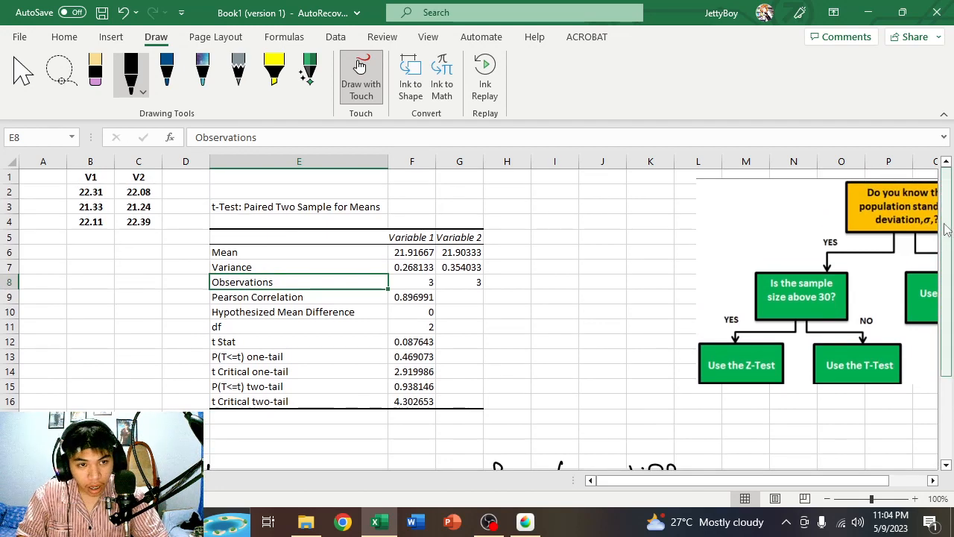
{"action": "mouse_move", "coordinate": [950, 230]}
{"action": "left_mouse_down"}
{"action": "mouse_move", "coordinate": [951, 293]}
{"action": "mouse_move", "coordinate": [941, 228]}
{"action": "left_mouse_up"}
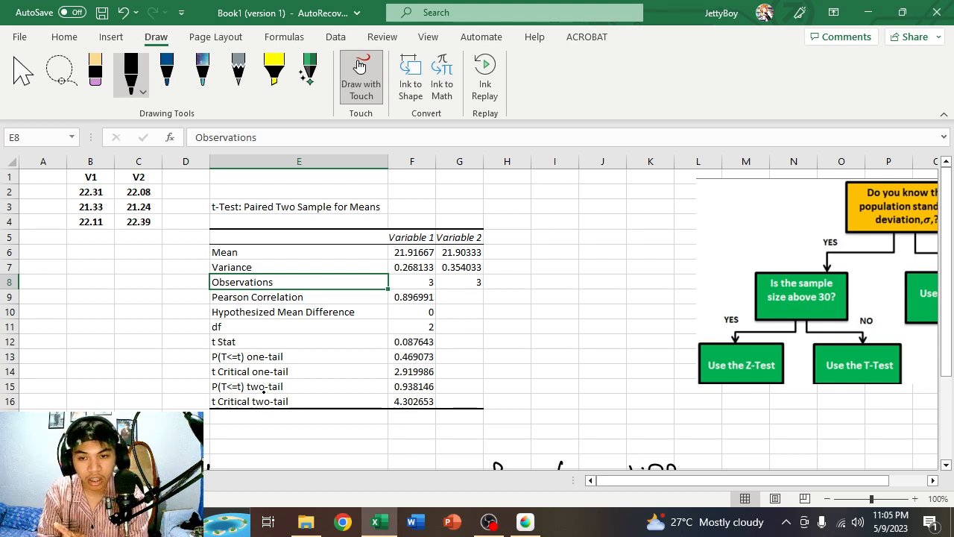
{"action": "left_click_drag", "start_coordinate": [210, 409], "coordinate": [291, 399]}
{"action": "key", "text": "ctrl+z"}
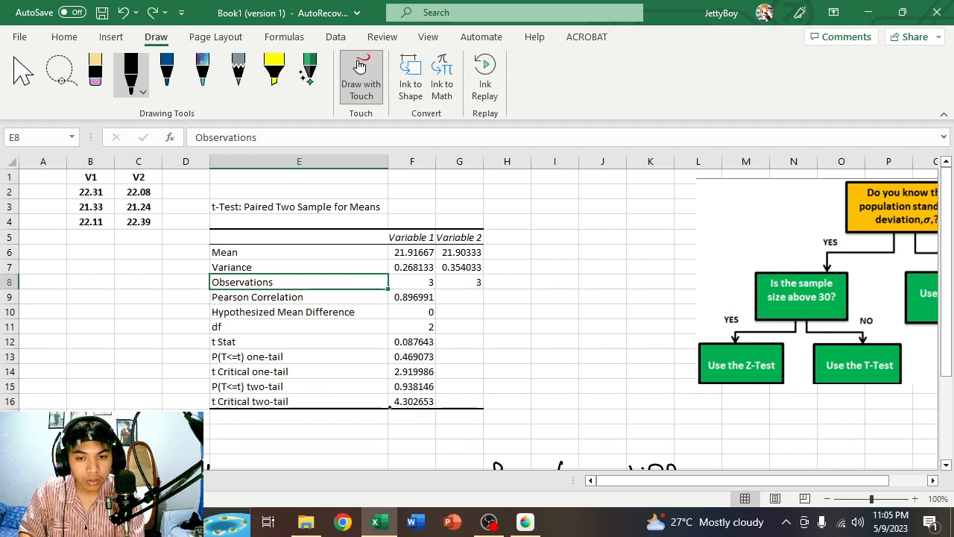
{"action": "mouse_move", "coordinate": [390, 408]}
{"action": "left_mouse_down"}
{"action": "mouse_move", "coordinate": [441, 403]}
{"action": "mouse_move", "coordinate": [426, 409]}
{"action": "left_mouse_up"}
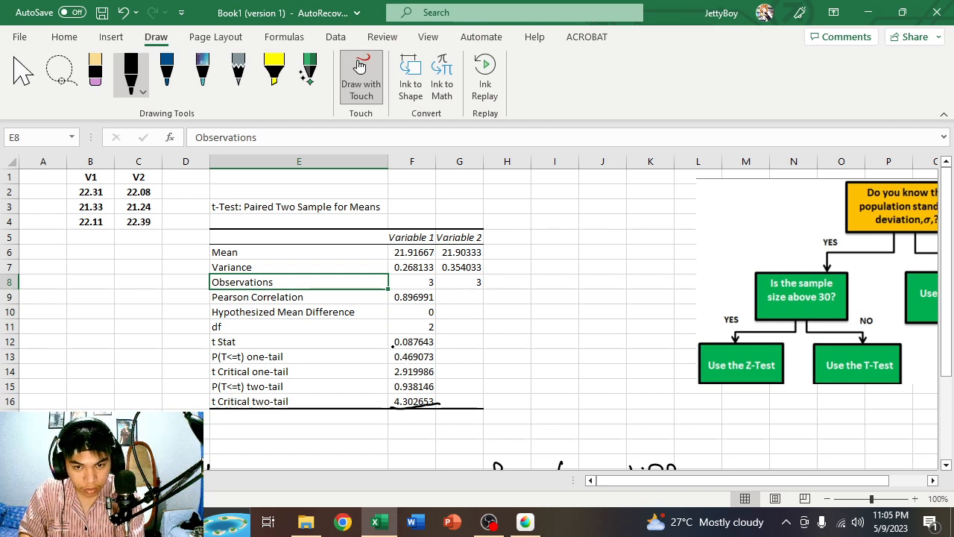
{"action": "left_click_drag", "start_coordinate": [395, 347], "coordinate": [437, 346]}
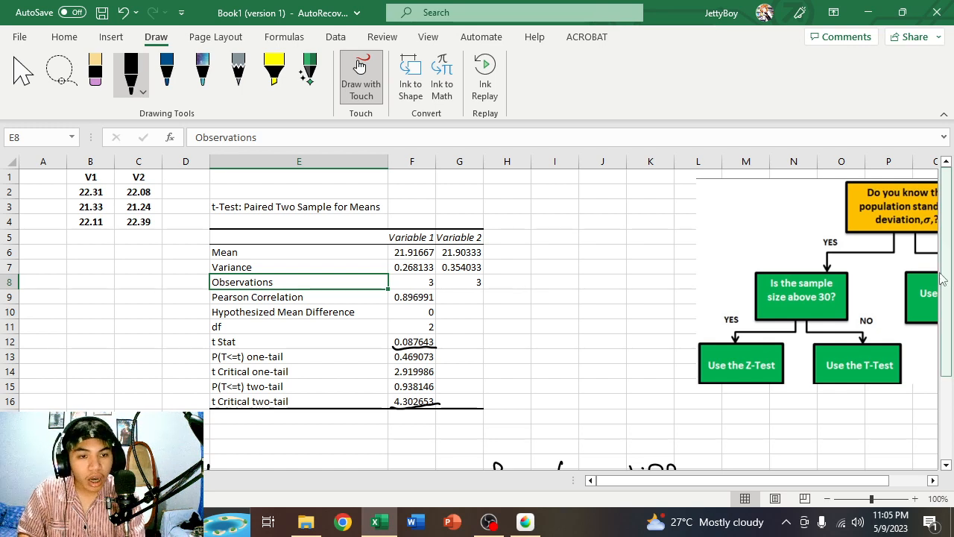
Erase the handwritten "no" from the hypothesis and write "a" in its place in black ink
{"action": "left_click_drag", "start_coordinate": [950, 275], "coordinate": [947, 359]}
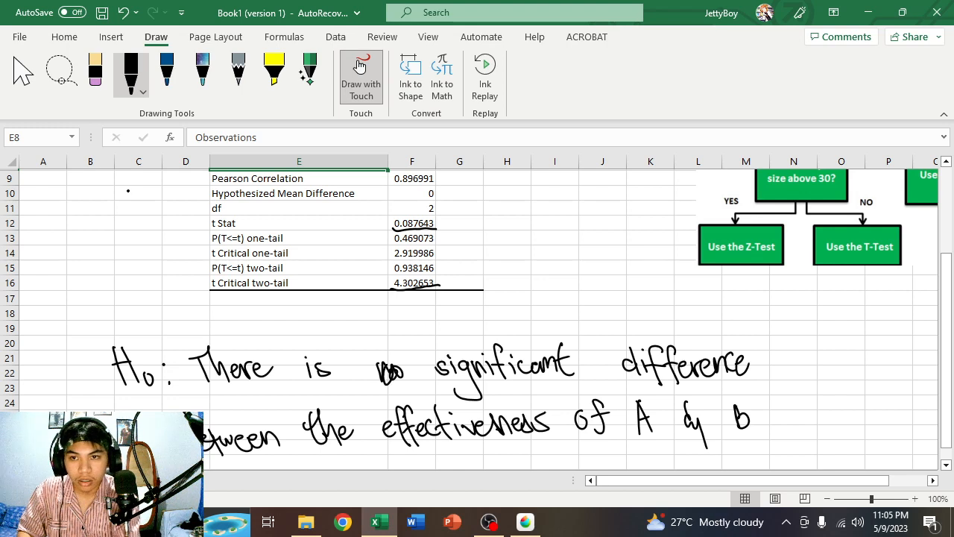
{"action": "left_click", "coordinate": [95, 73]}
{"action": "left_click", "coordinate": [387, 371]}
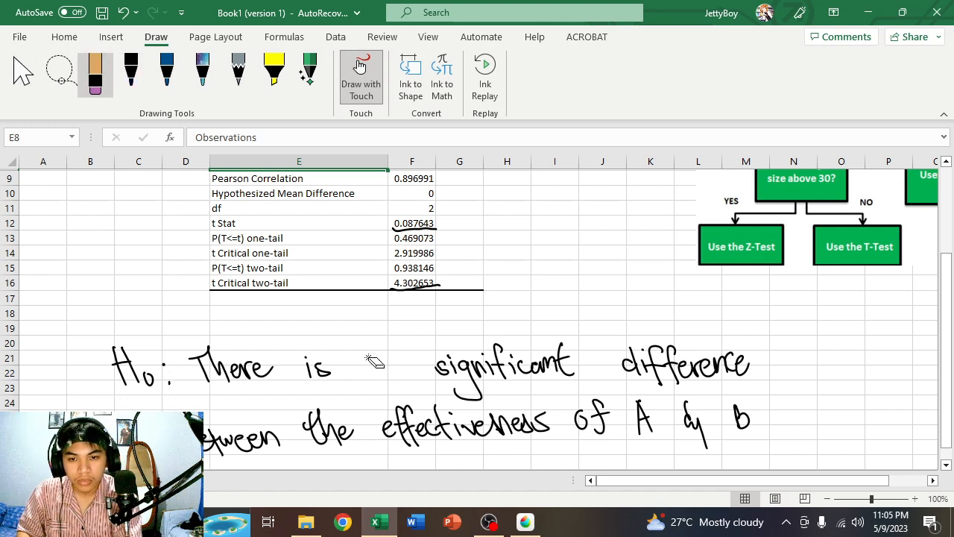
{"action": "left_click", "coordinate": [131, 72]}
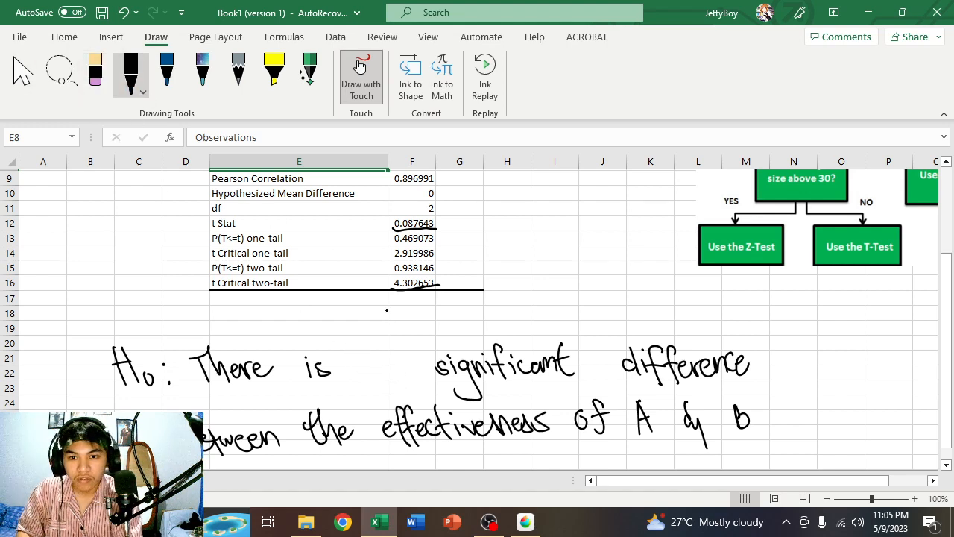
{"action": "left_click_drag", "start_coordinate": [395, 366], "coordinate": [398, 377]}
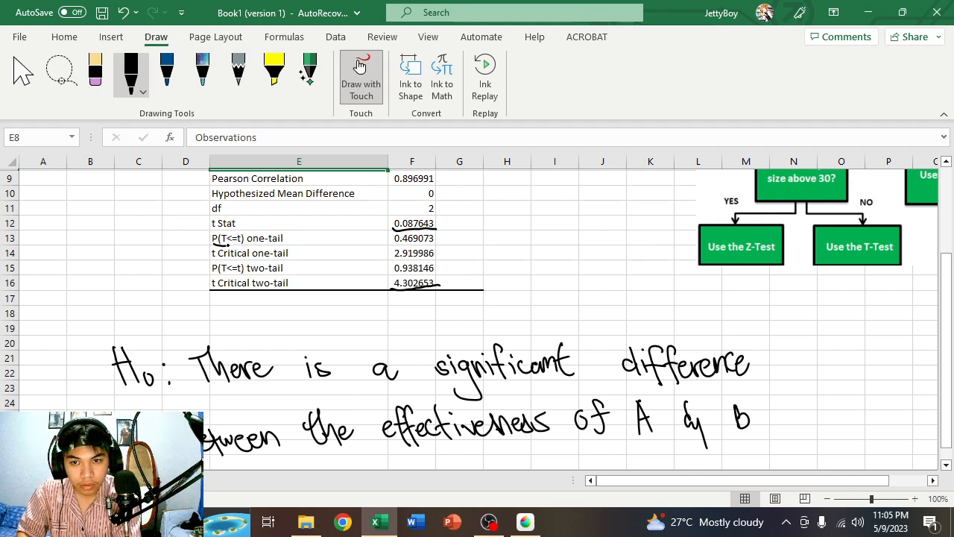
{"action": "left_click_drag", "start_coordinate": [227, 243], "coordinate": [286, 239]}
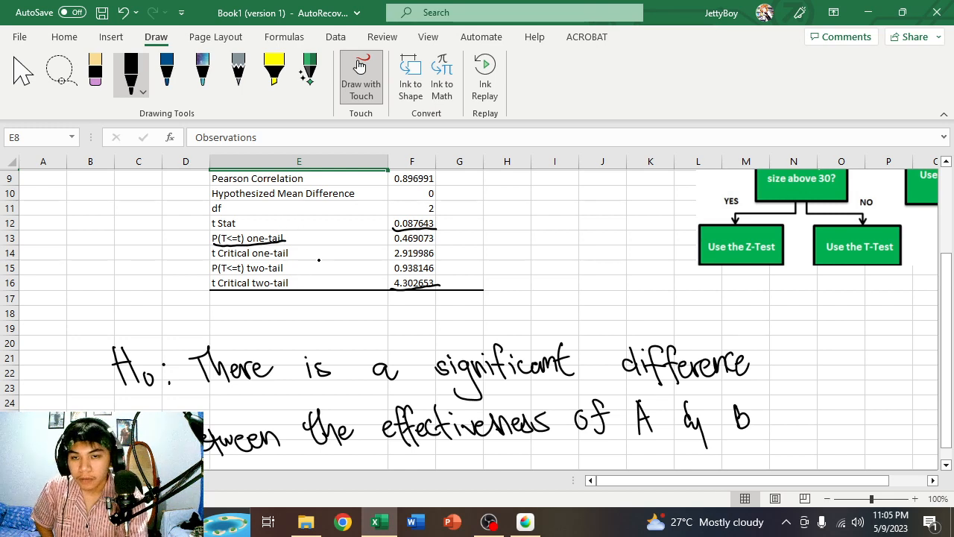
{"action": "key", "text": "ctrl+z"}
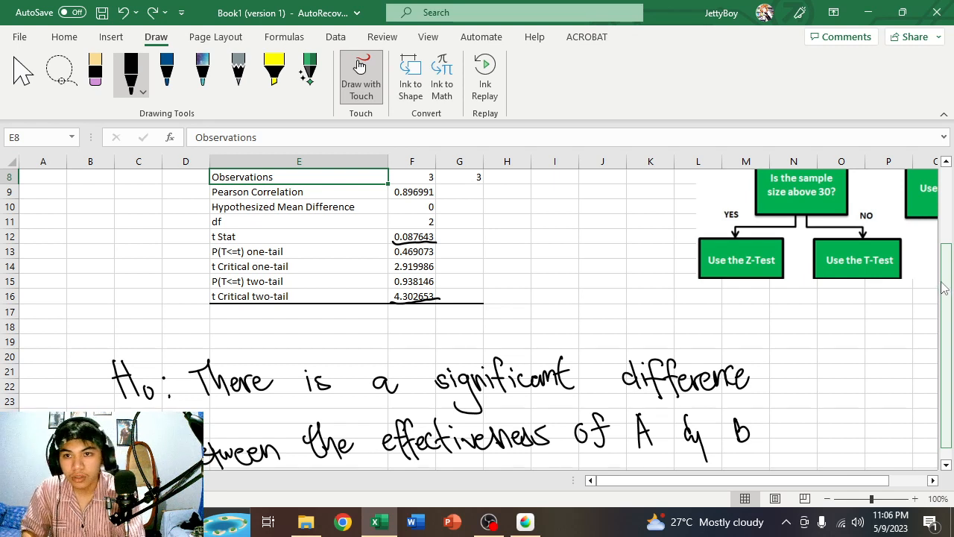
{"action": "left_click_drag", "start_coordinate": [944, 289], "coordinate": [944, 358]}
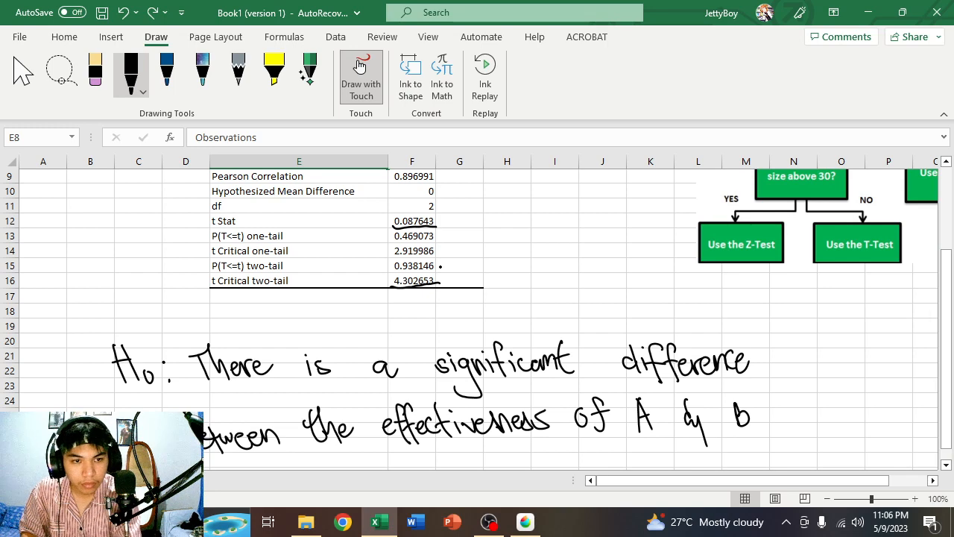
{"action": "left_click", "coordinate": [22, 74]}
{"action": "scroll", "coordinate": [588, 377], "scroll_direction": "down", "scroll_amount": 7}
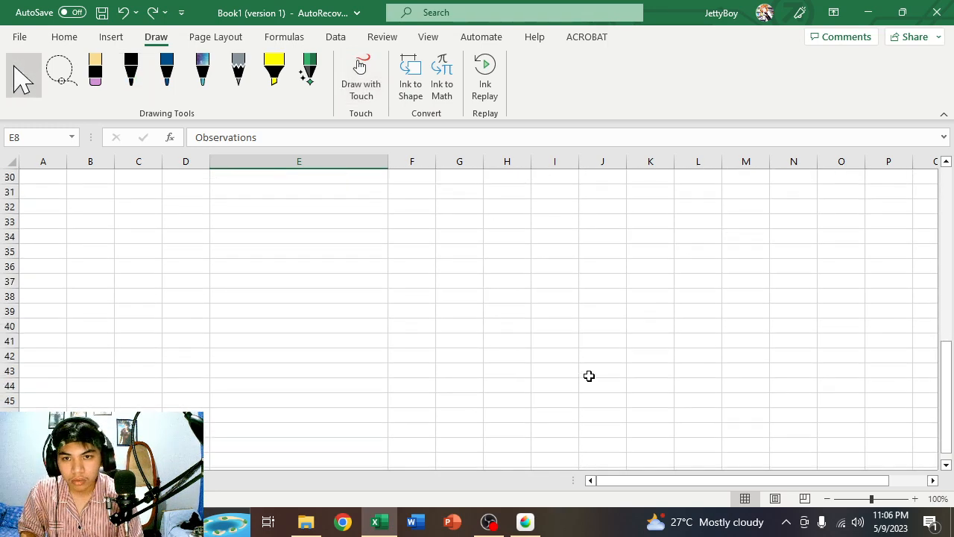
{"action": "left_click", "coordinate": [134, 86]}
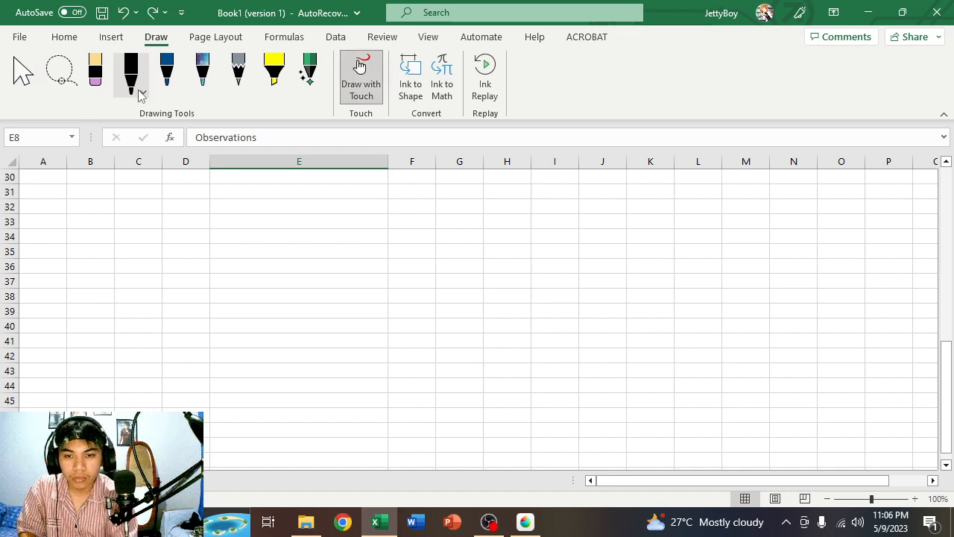
{"action": "left_click_drag", "start_coordinate": [186, 343], "coordinate": [759, 304]}
{"action": "scroll", "coordinate": [191, 360], "scroll_direction": "up", "scroll_amount": 10}
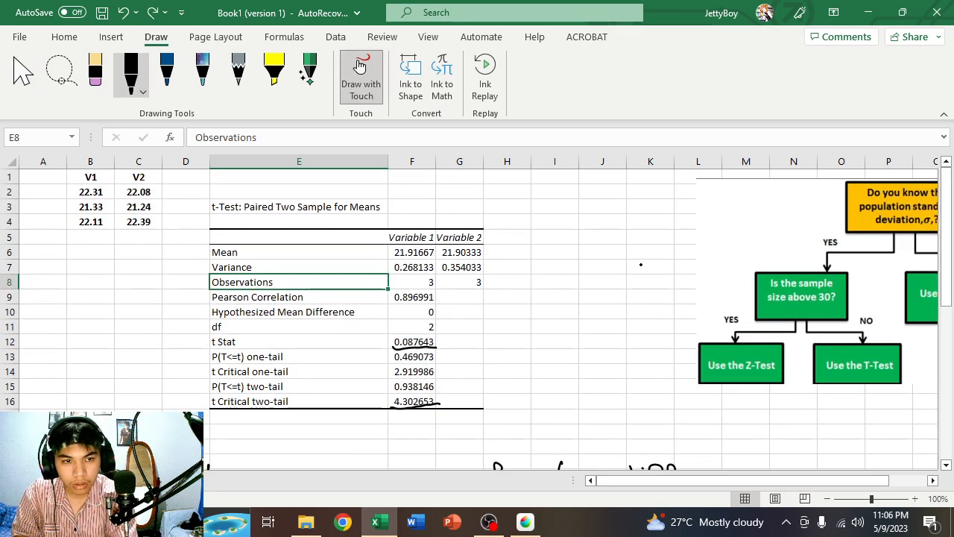
{"action": "left_click_drag", "start_coordinate": [946, 262], "coordinate": [946, 414]}
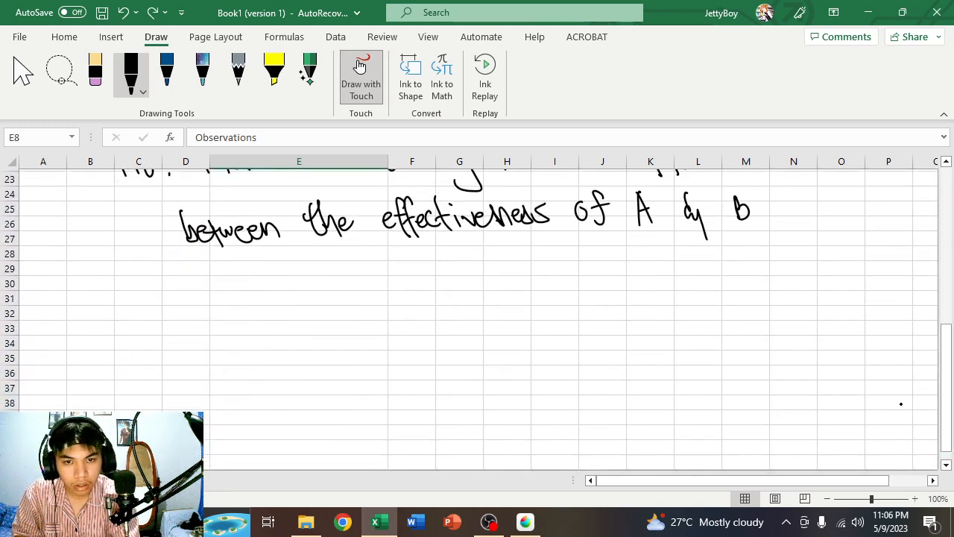
Draw a horizontal baseline with a bell-shaped distribution curve above it in black ink, below the handwritten hypothesis
{"action": "left_click_drag", "start_coordinate": [246, 412], "coordinate": [749, 396]}
{"action": "mouse_move", "coordinate": [252, 396]}
{"action": "left_mouse_down"}
{"action": "mouse_move", "coordinate": [302, 392]}
{"action": "mouse_move", "coordinate": [395, 320]}
{"action": "mouse_move", "coordinate": [534, 302]}
{"action": "mouse_move", "coordinate": [688, 365]}
{"action": "left_mouse_up"}
{"action": "mouse_move", "coordinate": [947, 413]}
{"action": "left_mouse_down"}
{"action": "mouse_move", "coordinate": [947, 263]}
{"action": "mouse_move", "coordinate": [943, 399]}
{"action": "left_mouse_up"}
{"action": "mouse_move", "coordinate": [253, 425]}
{"action": "left_mouse_down"}
{"action": "mouse_move", "coordinate": [289, 426]}
{"action": "mouse_move", "coordinate": [401, 395]}
{"action": "mouse_move", "coordinate": [453, 312]}
{"action": "mouse_move", "coordinate": [555, 334]}
{"action": "mouse_move", "coordinate": [601, 365]}
{"action": "left_mouse_up"}
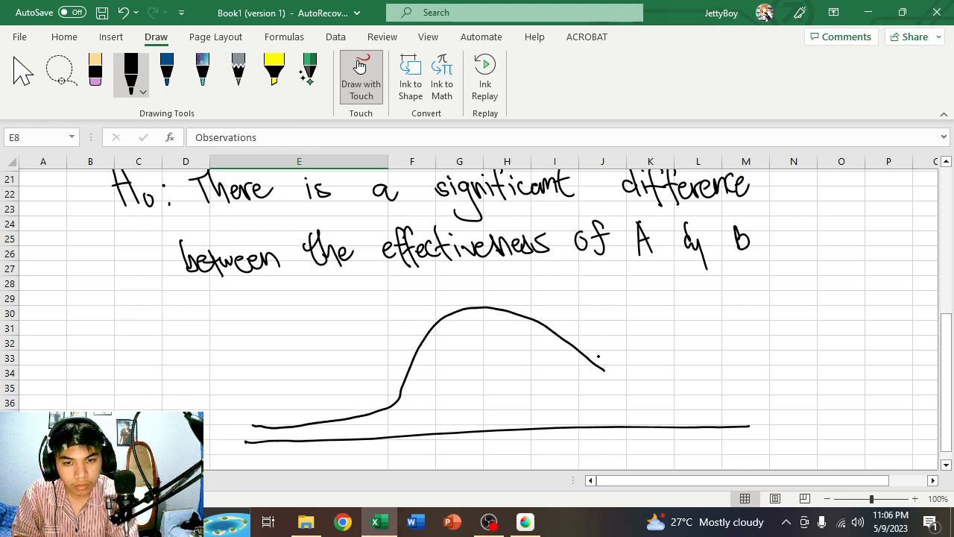
{"action": "mouse_move", "coordinate": [946, 373]}
{"action": "left_mouse_down"}
{"action": "mouse_move", "coordinate": [948, 254]}
{"action": "mouse_move", "coordinate": [947, 400]}
{"action": "left_mouse_up"}
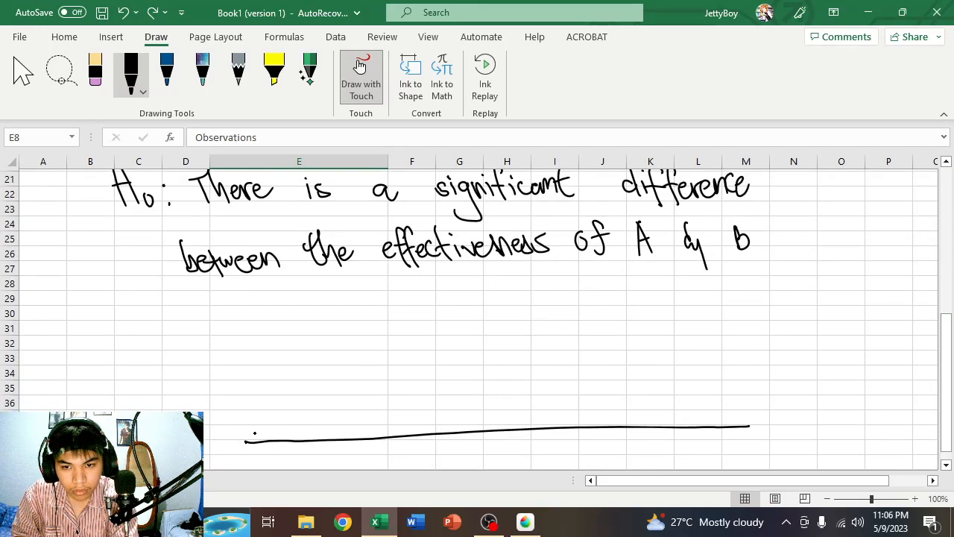
{"action": "mouse_move", "coordinate": [254, 430]}
{"action": "left_mouse_down"}
{"action": "mouse_move", "coordinate": [386, 415]}
{"action": "mouse_move", "coordinate": [438, 335]}
{"action": "mouse_move", "coordinate": [518, 299]}
{"action": "mouse_move", "coordinate": [560, 346]}
{"action": "left_mouse_up"}
{"action": "mouse_move", "coordinate": [591, 392]}
{"action": "left_mouse_down"}
{"action": "mouse_move", "coordinate": [656, 407]}
{"action": "mouse_move", "coordinate": [739, 405]}
{"action": "left_mouse_up"}
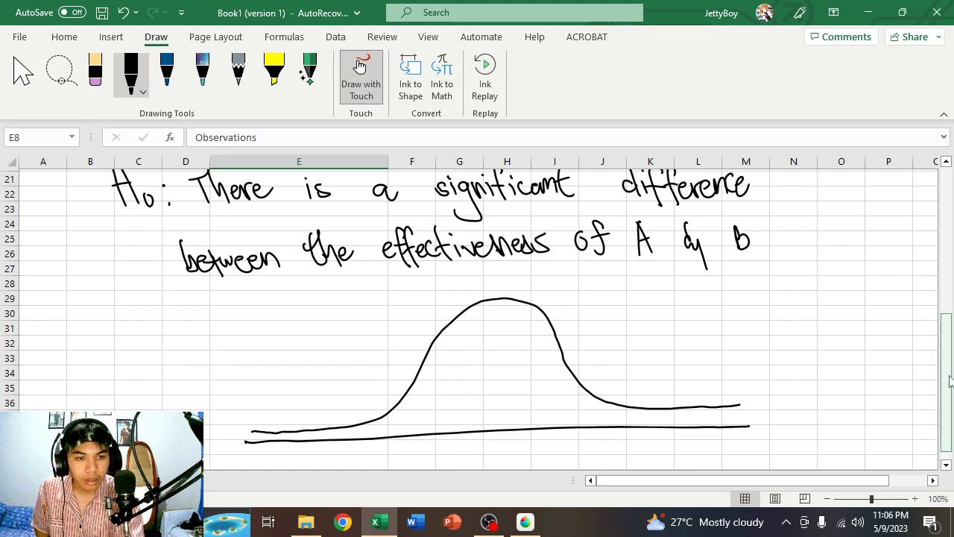
{"action": "scroll", "coordinate": [835, 358], "scroll_direction": "up", "scroll_amount": 4}
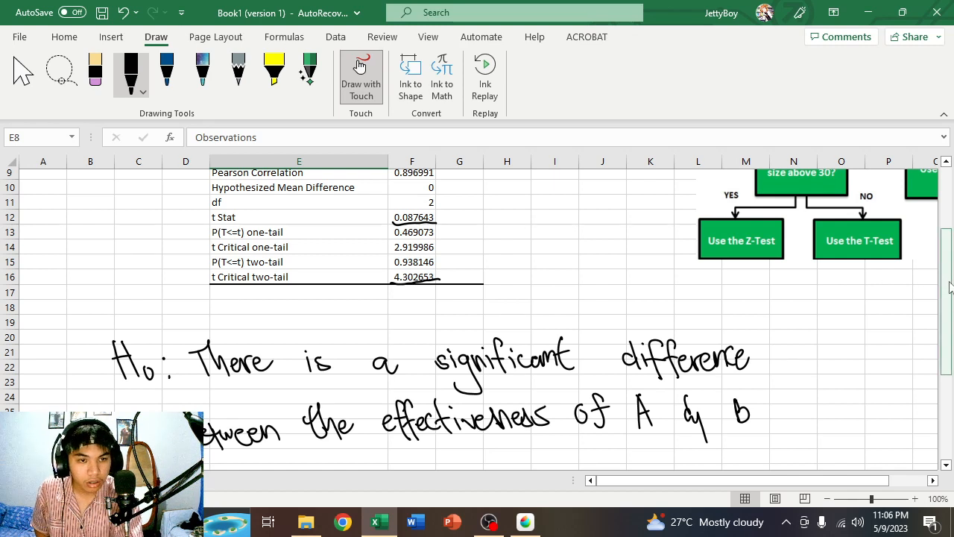
Mark both tails of the distribution curve with short vertical lines crossing the baseline in black ink
{"action": "left_click_drag", "start_coordinate": [946, 285], "coordinate": [946, 368]}
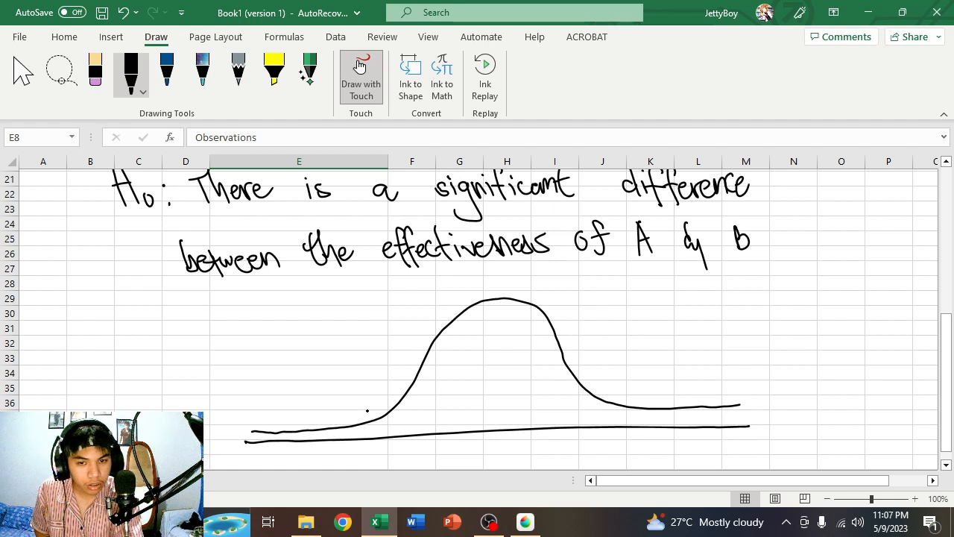
{"action": "left_click_drag", "start_coordinate": [360, 405], "coordinate": [367, 452]}
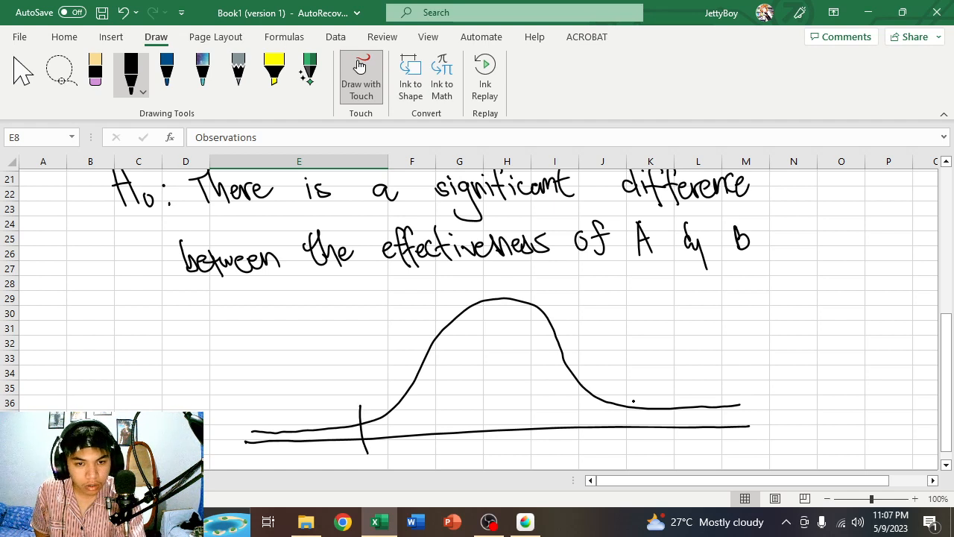
{"action": "left_click_drag", "start_coordinate": [637, 393], "coordinate": [638, 434]}
Write the critical values "-4.30" and "+4.30" in black ink below the two tail marks of the curve
{"action": "left_click_drag", "start_coordinate": [948, 373], "coordinate": [948, 422]}
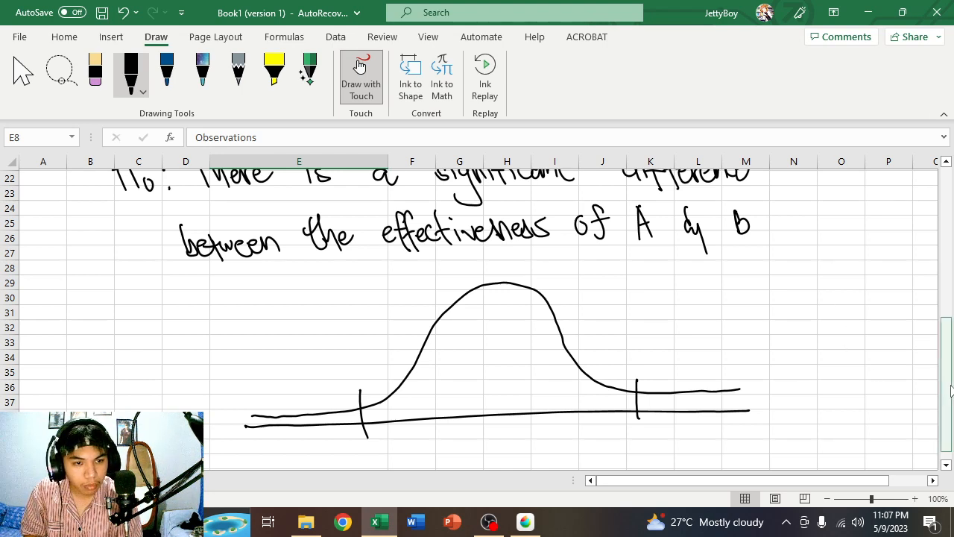
{"action": "left_click_drag", "start_coordinate": [948, 402], "coordinate": [950, 414]}
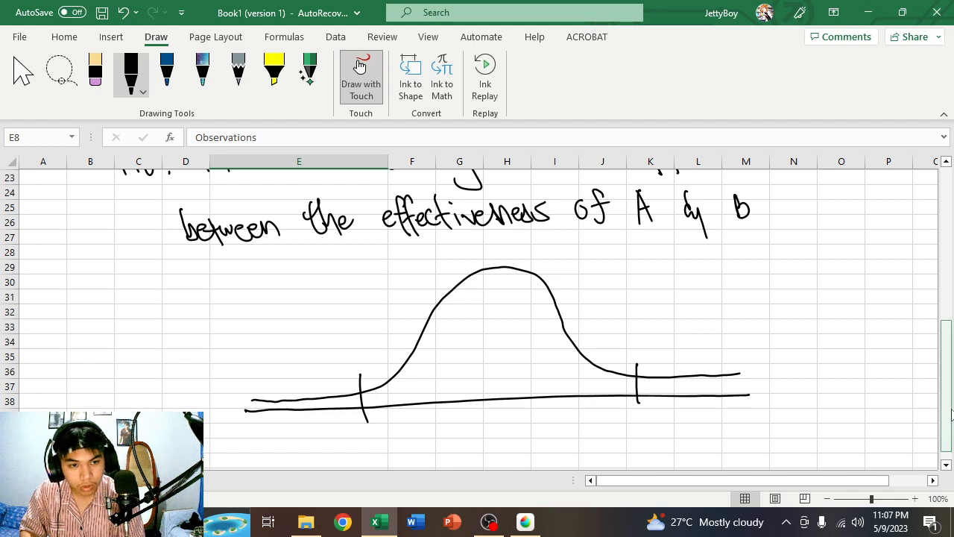
{"action": "left_click_drag", "start_coordinate": [951, 417], "coordinate": [945, 439]}
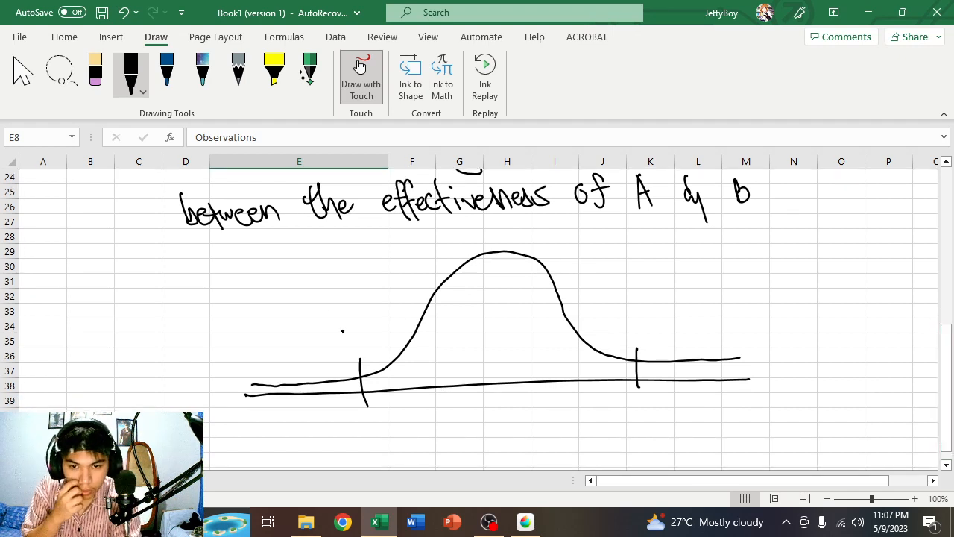
{"action": "mouse_move", "coordinate": [319, 431]}
{"action": "left_mouse_down"}
{"action": "mouse_move", "coordinate": [360, 431]}
{"action": "mouse_move", "coordinate": [360, 442]}
{"action": "mouse_move", "coordinate": [381, 431]}
{"action": "mouse_move", "coordinate": [375, 440]}
{"action": "left_mouse_up"}
{"action": "left_click", "coordinate": [369, 439]}
{"action": "left_click_drag", "start_coordinate": [397, 419], "coordinate": [398, 421]}
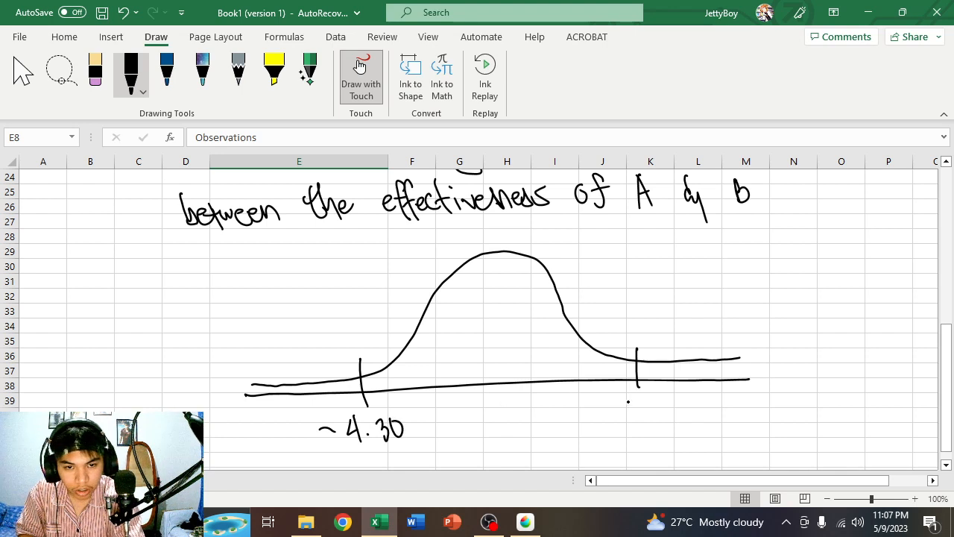
{"action": "mouse_move", "coordinate": [619, 408]}
{"action": "left_mouse_down"}
{"action": "mouse_move", "coordinate": [621, 428]}
{"action": "mouse_move", "coordinate": [627, 417]}
{"action": "mouse_move", "coordinate": [654, 420]}
{"action": "mouse_move", "coordinate": [649, 432]}
{"action": "mouse_move", "coordinate": [667, 429]}
{"action": "mouse_move", "coordinate": [689, 402]}
{"action": "left_mouse_up"}
{"action": "left_click", "coordinate": [661, 425]}
Shade both tails outside the critical marks and add a vertical centre line labelled "0" in black ink
{"action": "left_click_drag", "start_coordinate": [258, 395], "coordinate": [355, 388]}
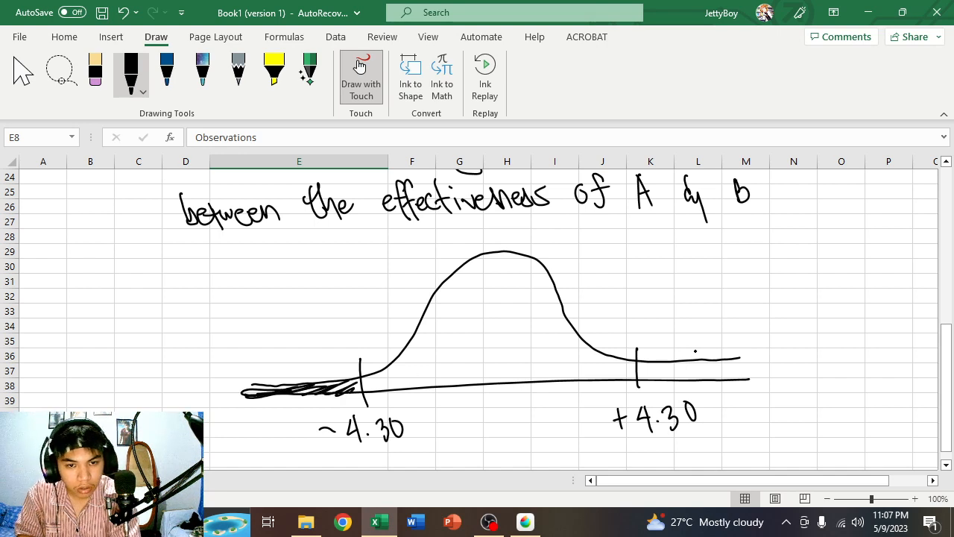
{"action": "mouse_move", "coordinate": [646, 366]}
{"action": "left_mouse_down"}
{"action": "mouse_move", "coordinate": [746, 365]}
{"action": "mouse_move", "coordinate": [742, 376]}
{"action": "left_mouse_up"}
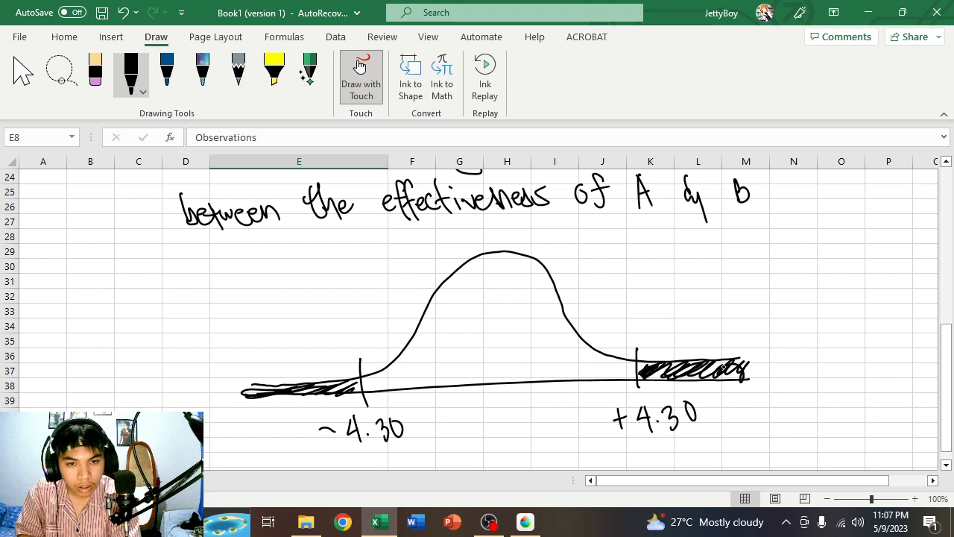
{"action": "left_click_drag", "start_coordinate": [497, 237], "coordinate": [509, 407]}
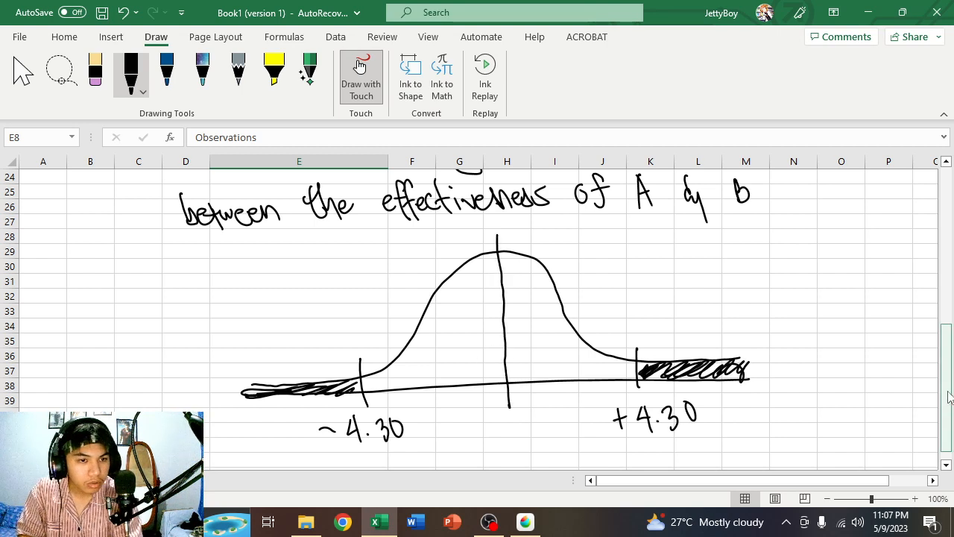
{"action": "left_click_drag", "start_coordinate": [947, 385], "coordinate": [947, 383]}
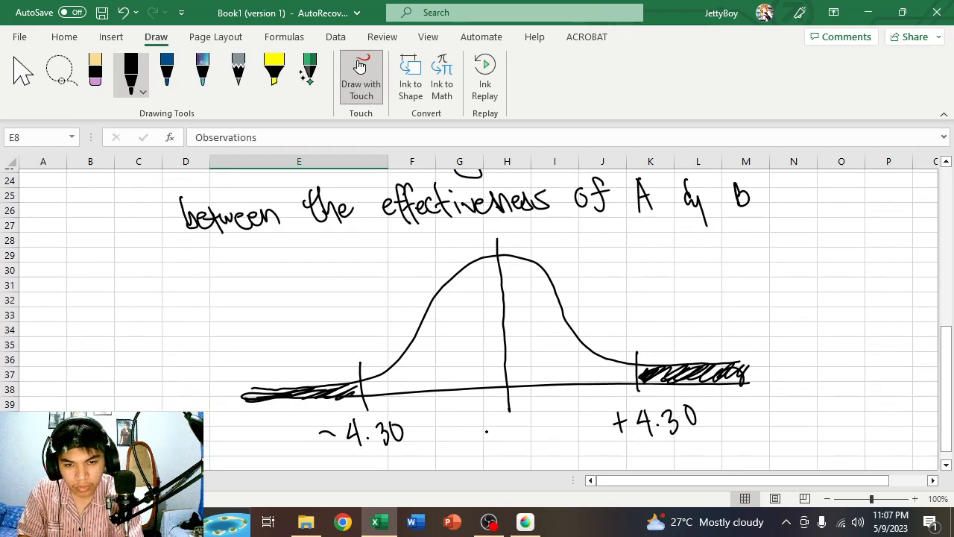
{"action": "left_click_drag", "start_coordinate": [512, 423], "coordinate": [510, 424]}
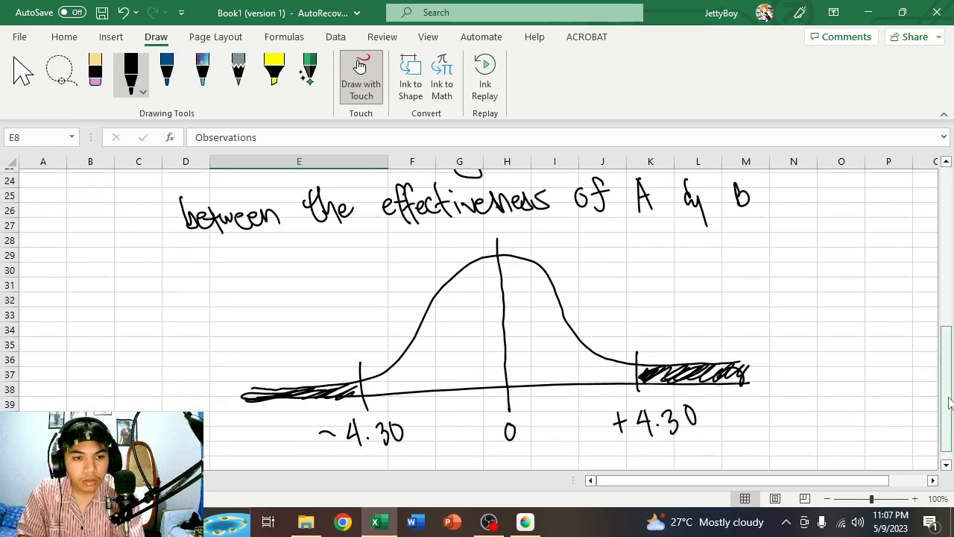
{"action": "left_click_drag", "start_coordinate": [949, 404], "coordinate": [948, 307]}
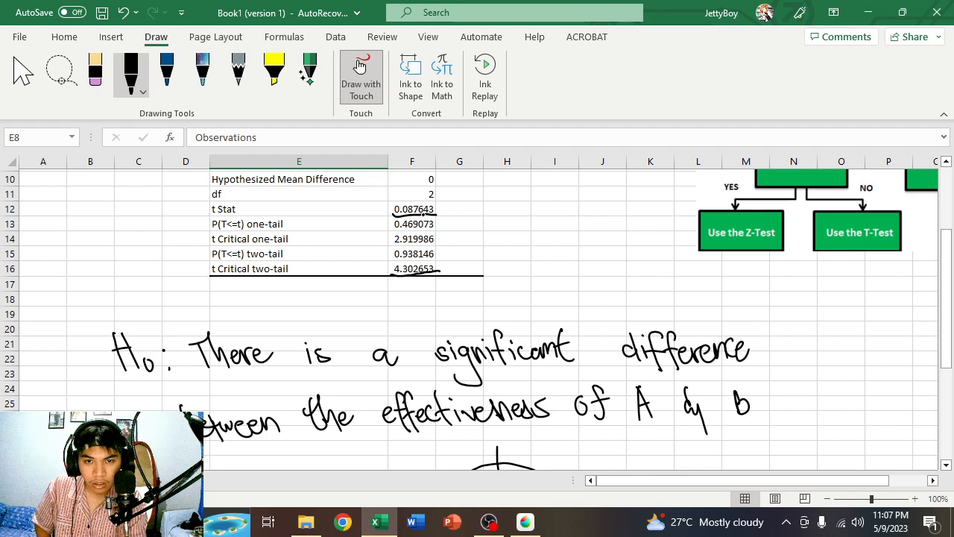
{"action": "mouse_move", "coordinate": [947, 299]}
{"action": "left_mouse_down"}
{"action": "mouse_move", "coordinate": [946, 389]}
{"action": "mouse_move", "coordinate": [949, 294]}
{"action": "left_mouse_up"}
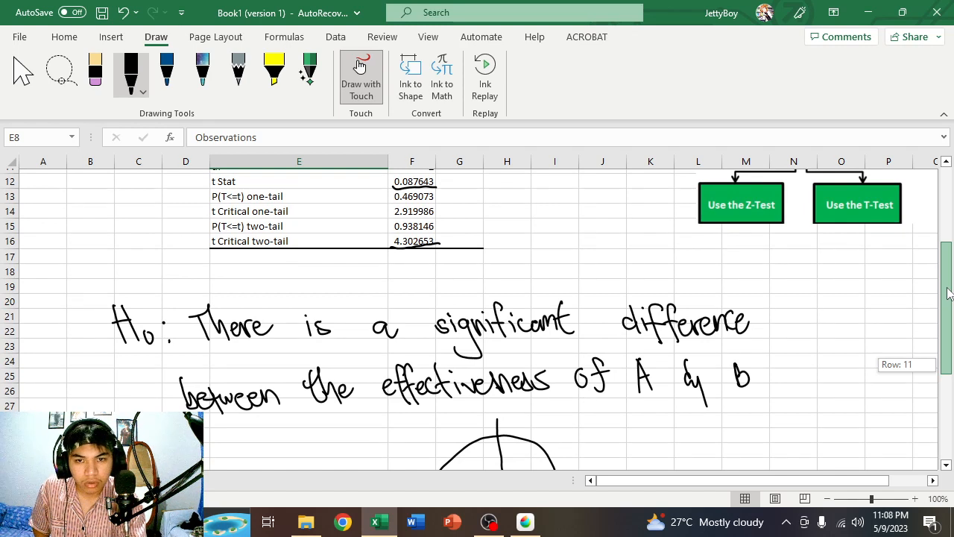
{"action": "left_click_drag", "start_coordinate": [949, 294], "coordinate": [942, 381]}
{"action": "left_click_drag", "start_coordinate": [525, 409], "coordinate": [525, 410]}
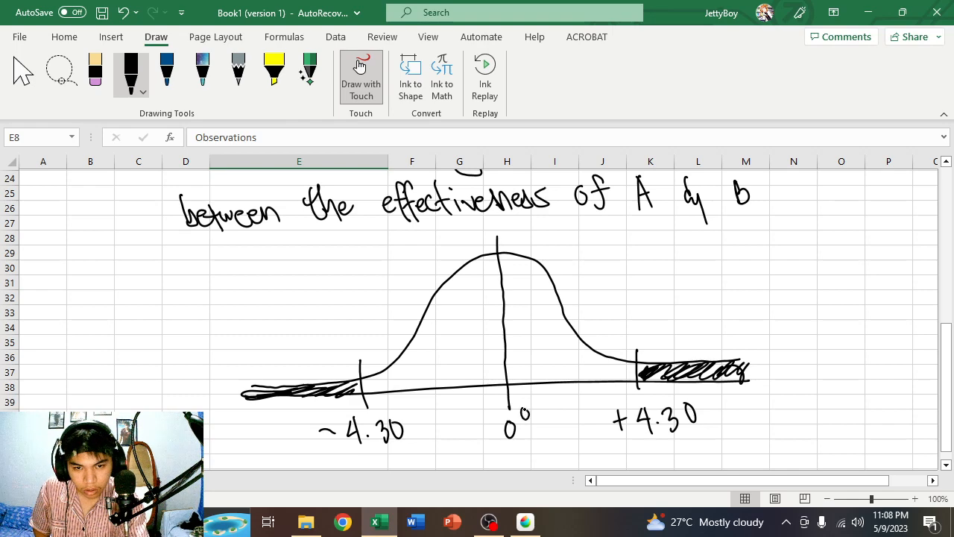
{"action": "key", "text": "ctrl+z"}
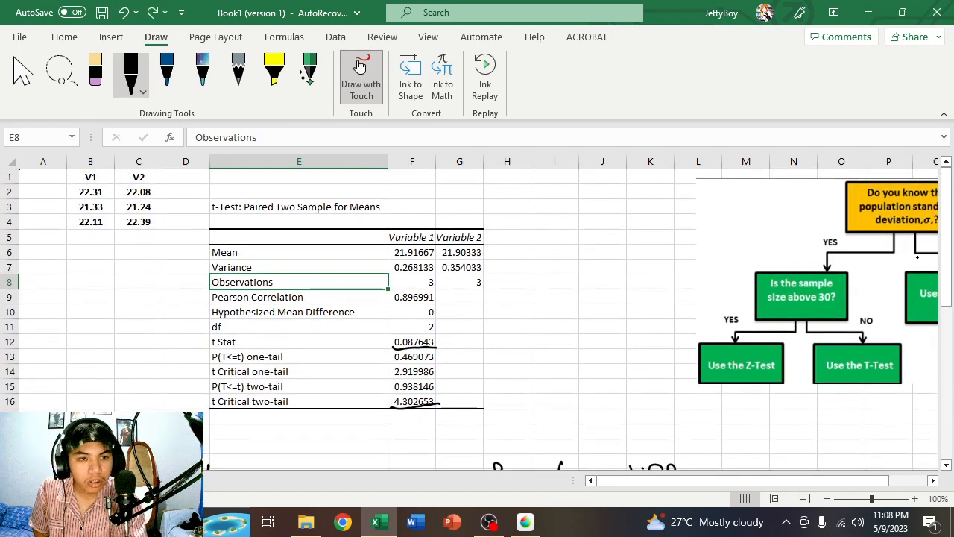
{"action": "left_click_drag", "start_coordinate": [946, 262], "coordinate": [945, 401]}
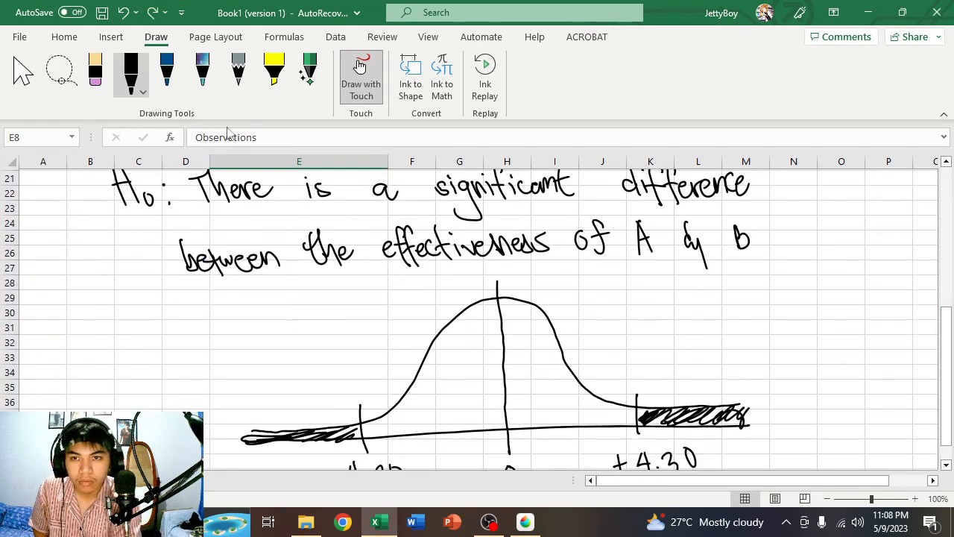
Mark the t Stat in red ink with "0.087..." beside the 0 and a dashed line from the curve's peak to the baseline
{"action": "left_click", "coordinate": [168, 81]}
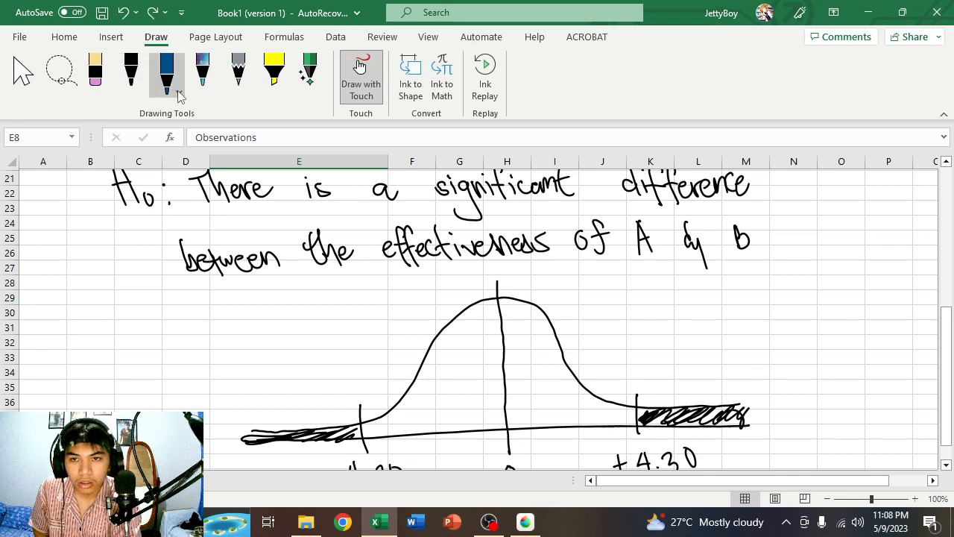
{"action": "left_click", "coordinate": [176, 90]}
{"action": "left_click", "coordinate": [246, 273]}
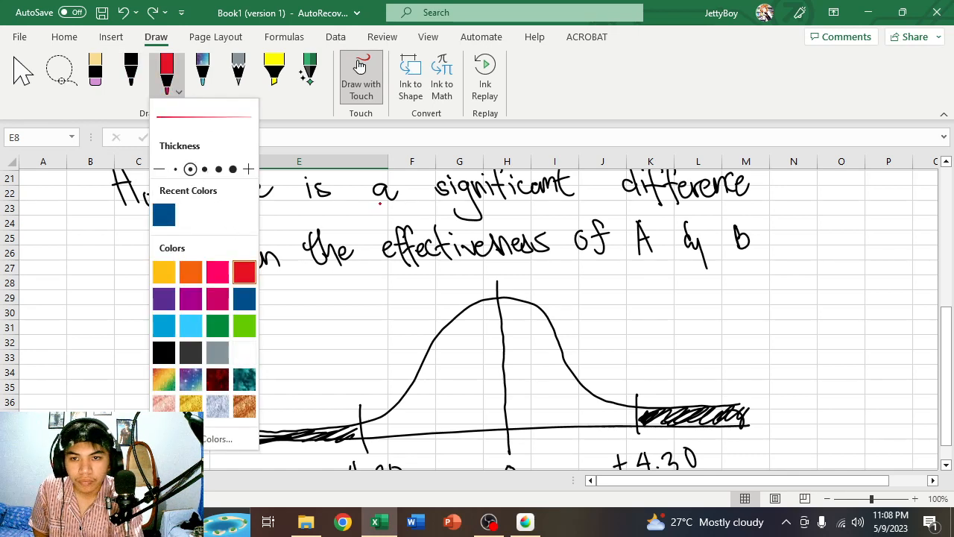
{"action": "left_click", "coordinate": [164, 75]}
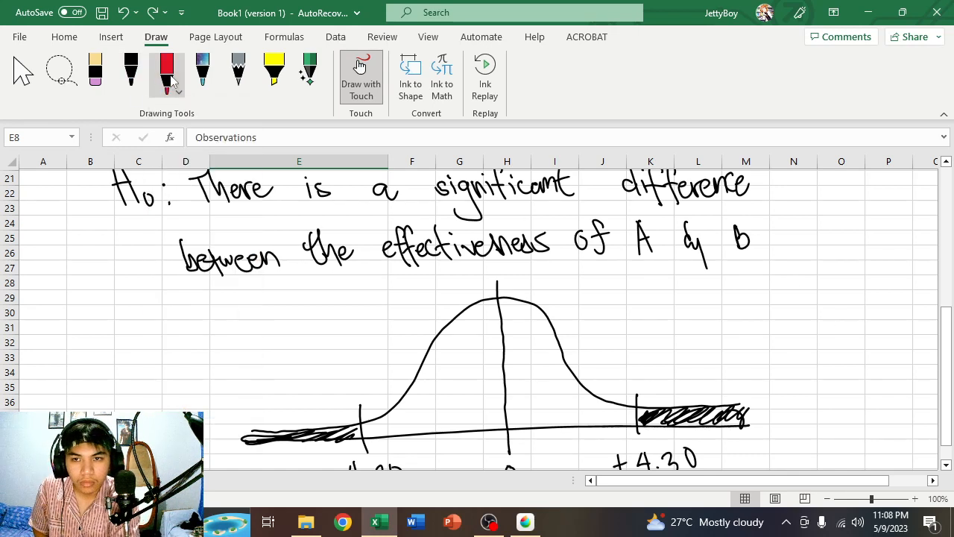
{"action": "left_click_drag", "start_coordinate": [951, 330], "coordinate": [950, 344]}
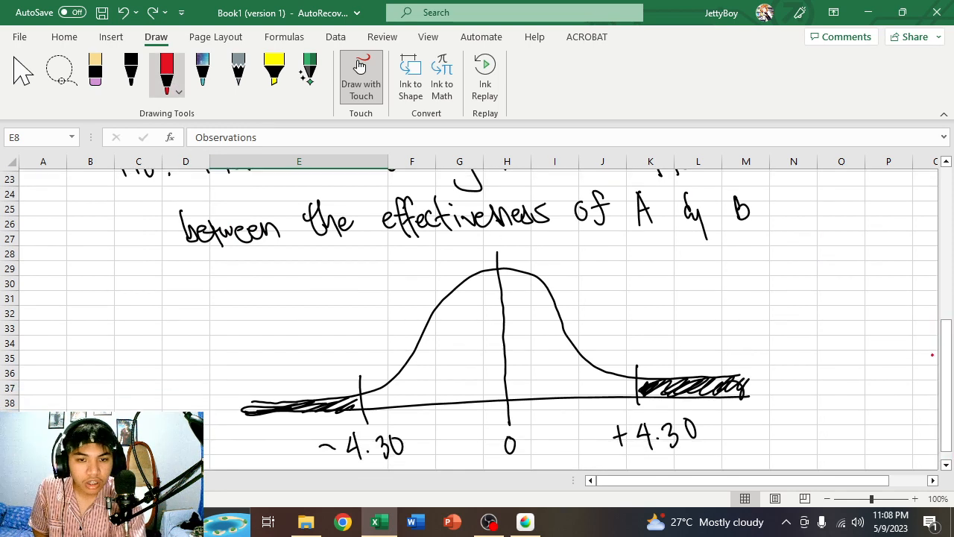
{"action": "mouse_move", "coordinate": [526, 422]}
{"action": "left_mouse_down"}
{"action": "mouse_move", "coordinate": [520, 428]}
{"action": "mouse_move", "coordinate": [560, 421]}
{"action": "mouse_move", "coordinate": [568, 436]}
{"action": "left_mouse_up"}
{"action": "left_click", "coordinate": [579, 430]}
{"action": "left_click", "coordinate": [584, 429]}
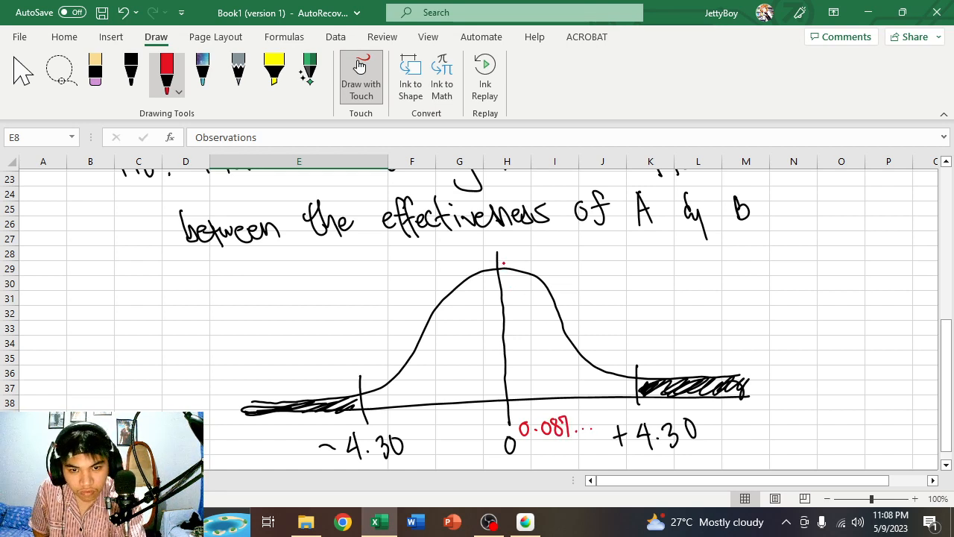
{"action": "left_click_drag", "start_coordinate": [509, 297], "coordinate": [511, 310]}
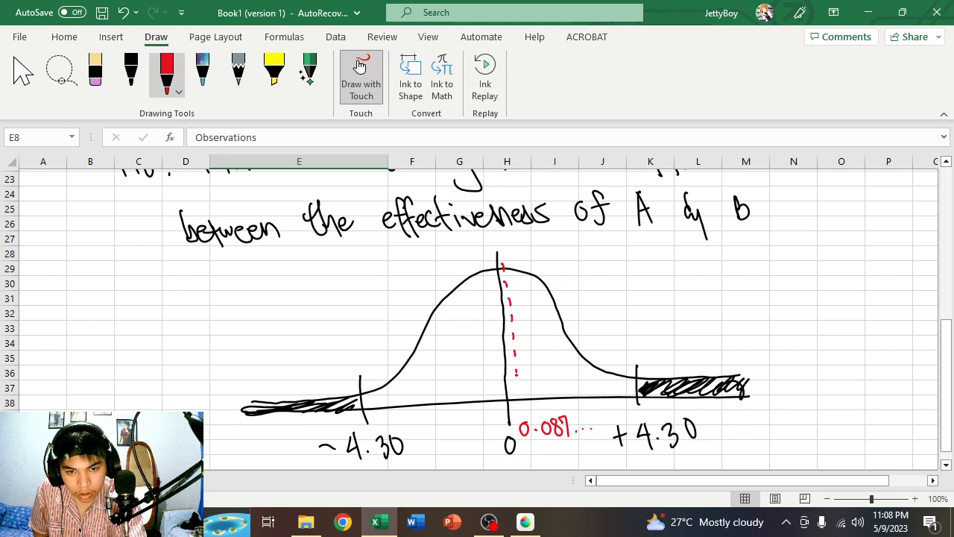
{"action": "left_click_drag", "start_coordinate": [517, 386], "coordinate": [520, 399]}
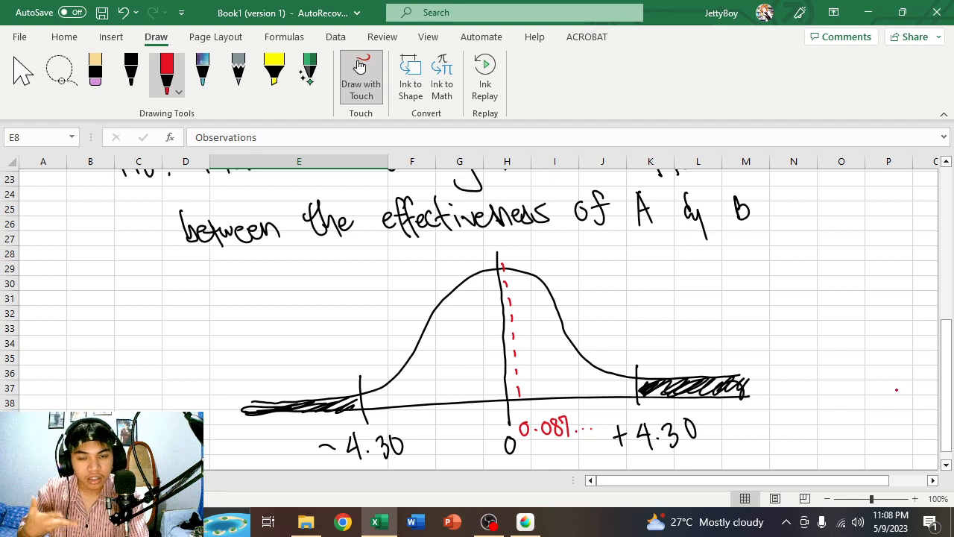
Shade the central area under the curve between the critical marks with a zigzag stroke in dark blue ink
{"action": "left_click", "coordinate": [167, 72]}
{"action": "left_click", "coordinate": [190, 217]}
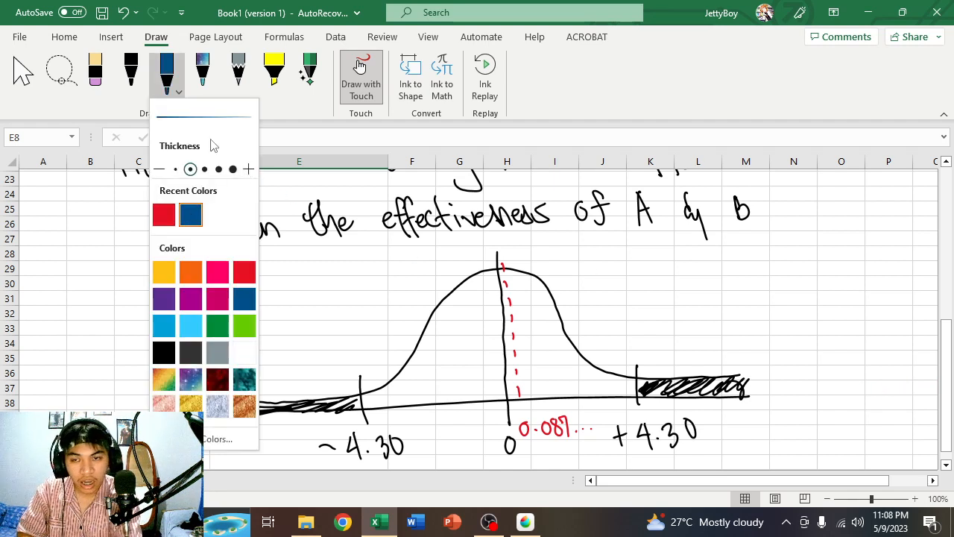
{"action": "left_click", "coordinate": [177, 87]}
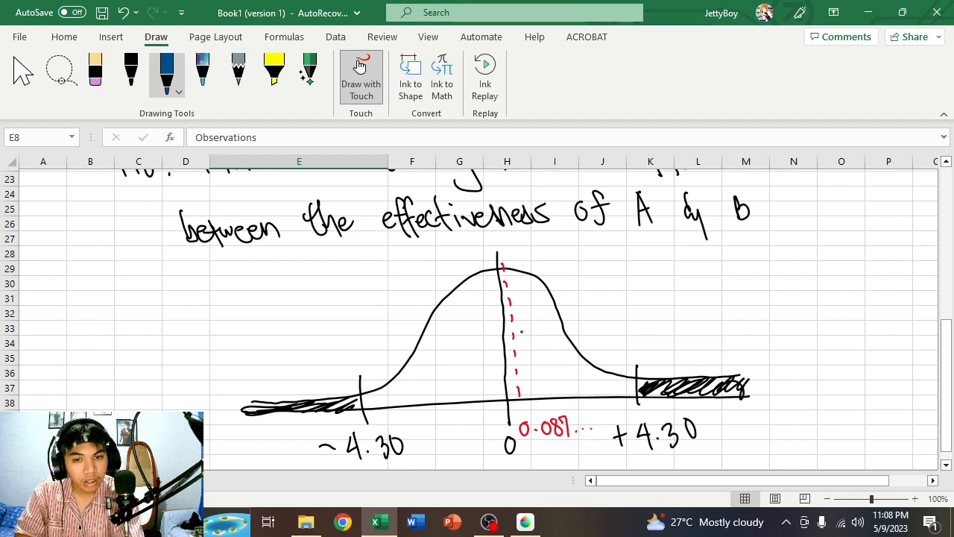
{"action": "mouse_move", "coordinate": [402, 394]}
{"action": "left_mouse_down"}
{"action": "mouse_move", "coordinate": [481, 297]}
{"action": "mouse_move", "coordinate": [492, 384]}
{"action": "mouse_move", "coordinate": [566, 402]}
{"action": "left_mouse_up"}
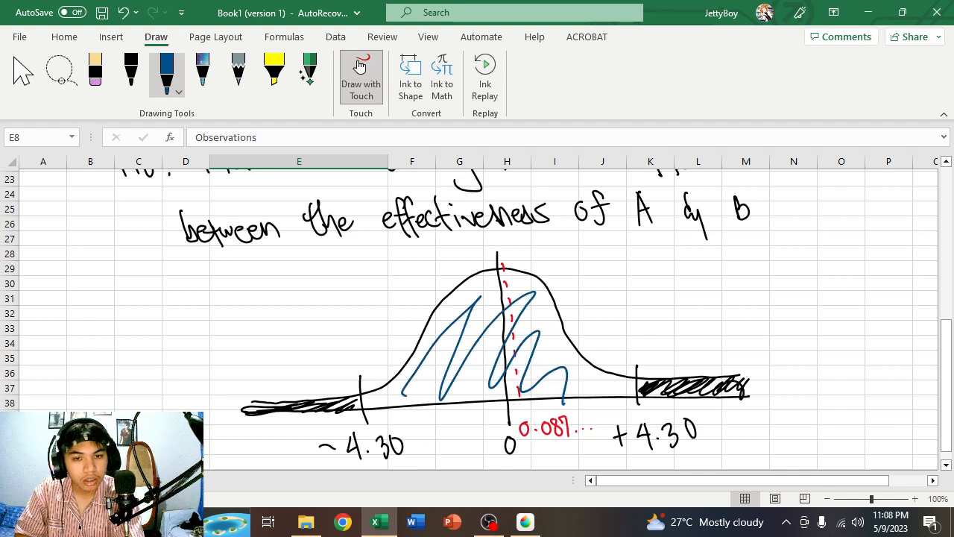
Write "acceptance region" in blue ink on two lines beside the curve, above the shaded +4.30 tail
{"action": "mouse_move", "coordinate": [589, 281]}
{"action": "left_mouse_down"}
{"action": "mouse_move", "coordinate": [577, 292]}
{"action": "mouse_move", "coordinate": [619, 294]}
{"action": "left_mouse_up"}
{"action": "left_click_drag", "start_coordinate": [621, 288], "coordinate": [630, 294]}
{"action": "left_click_drag", "start_coordinate": [632, 282], "coordinate": [642, 313]}
{"action": "mouse_move", "coordinate": [656, 263]}
{"action": "left_mouse_down"}
{"action": "mouse_move", "coordinate": [659, 294]}
{"action": "mouse_move", "coordinate": [669, 274]}
{"action": "left_mouse_up"}
{"action": "mouse_move", "coordinate": [674, 282]}
{"action": "left_mouse_down"}
{"action": "mouse_move", "coordinate": [678, 292]}
{"action": "mouse_move", "coordinate": [713, 291]}
{"action": "left_mouse_up"}
{"action": "left_click", "coordinate": [699, 273]}
{"action": "left_click_drag", "start_coordinate": [631, 319], "coordinate": [652, 334]}
{"action": "left_click_drag", "start_coordinate": [662, 321], "coordinate": [655, 355]}
{"action": "mouse_move", "coordinate": [675, 318]}
{"action": "left_mouse_down"}
{"action": "mouse_move", "coordinate": [677, 333]}
{"action": "mouse_move", "coordinate": [693, 318]}
{"action": "mouse_move", "coordinate": [718, 332]}
{"action": "left_mouse_up"}
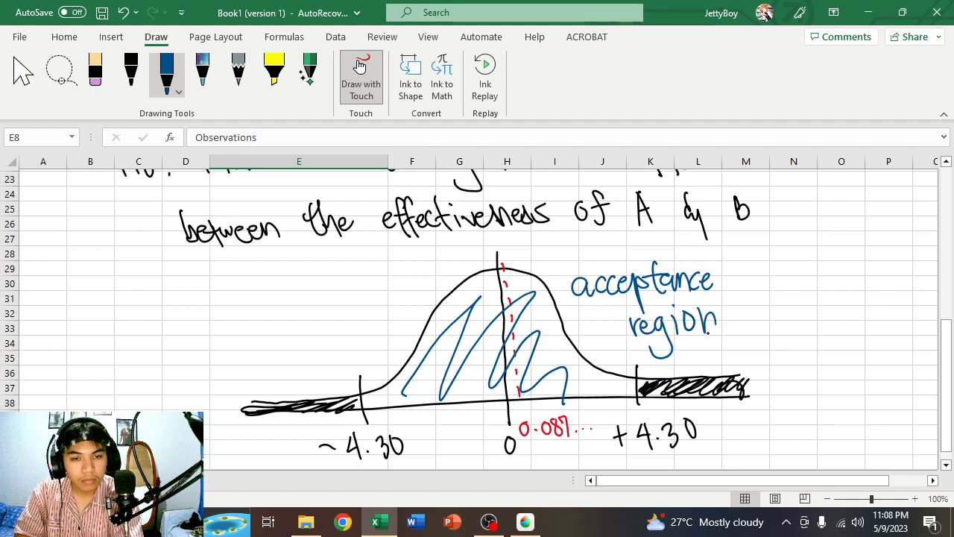
Draw pink arrows pointing to the black-shaded areas at both tails of the curve
{"action": "left_click", "coordinate": [178, 91]}
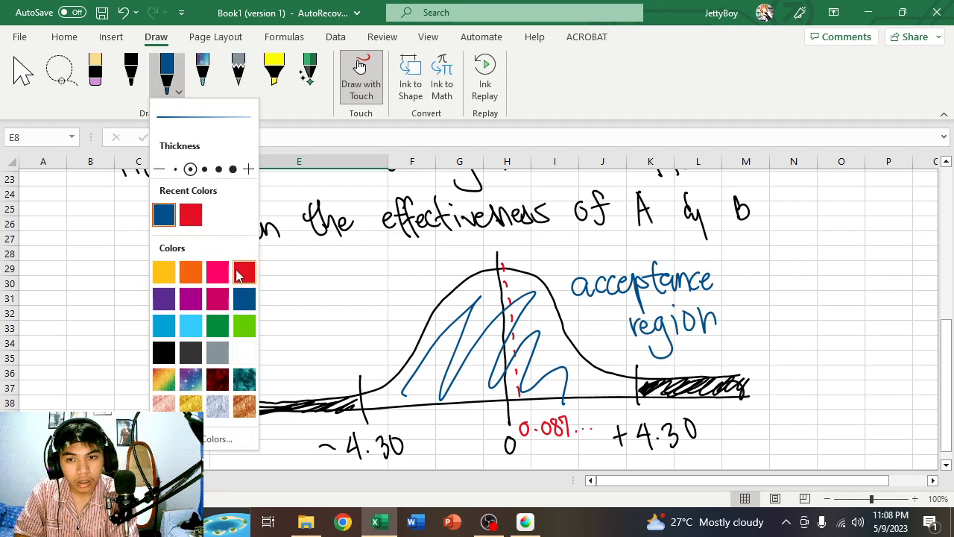
{"action": "left_click", "coordinate": [217, 275]}
{"action": "left_click", "coordinate": [233, 232]}
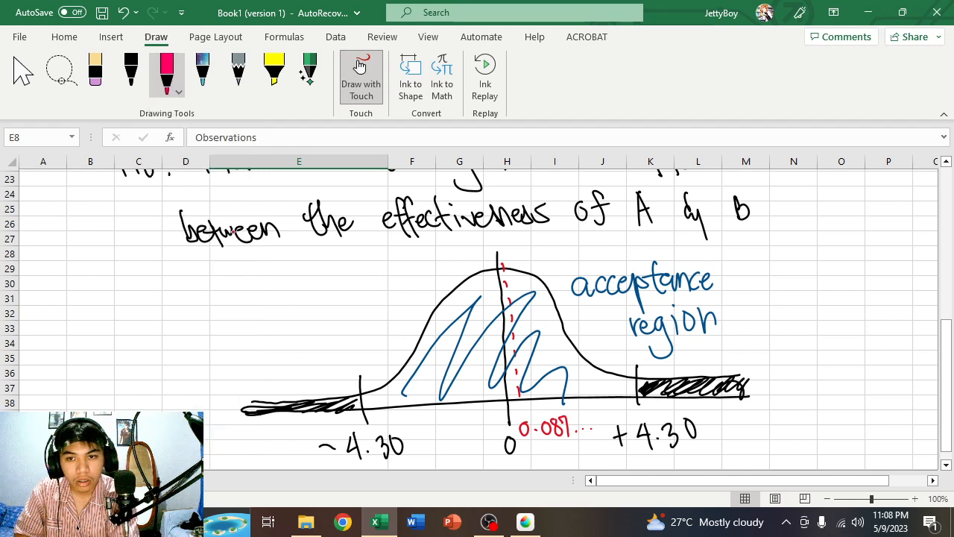
{"action": "mouse_move", "coordinate": [282, 382]}
{"action": "left_mouse_down"}
{"action": "mouse_move", "coordinate": [293, 397]}
{"action": "mouse_move", "coordinate": [302, 381]}
{"action": "mouse_move", "coordinate": [294, 395]}
{"action": "left_mouse_up"}
{"action": "mouse_move", "coordinate": [740, 355]}
{"action": "left_mouse_down"}
{"action": "mouse_move", "coordinate": [746, 368]}
{"action": "mouse_move", "coordinate": [767, 347]}
{"action": "left_mouse_up"}
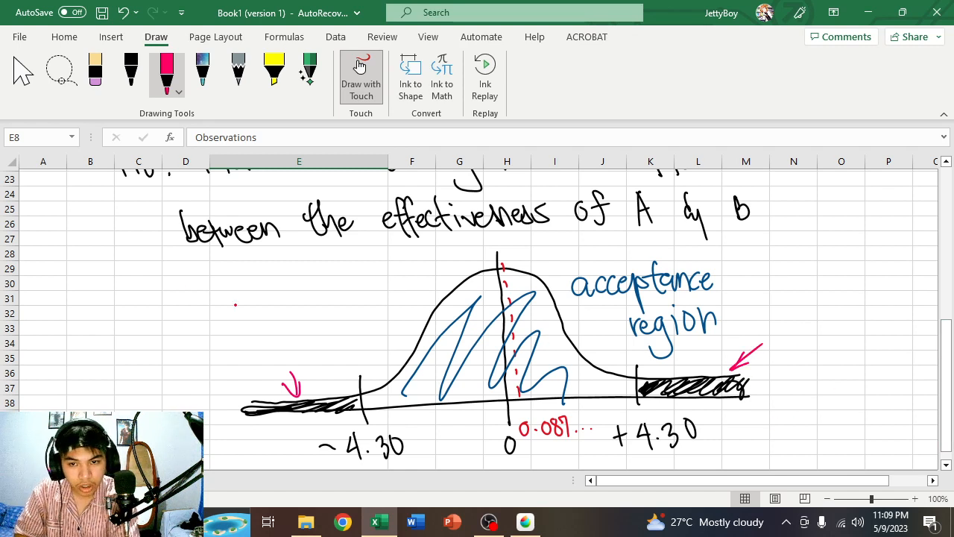
Write "rejection region" in pink ink on two lines above the arrow at the -4.30 tail
{"action": "mouse_move", "coordinate": [228, 293]}
{"action": "left_mouse_down"}
{"action": "mouse_move", "coordinate": [232, 309]}
{"action": "mouse_move", "coordinate": [244, 301]}
{"action": "mouse_move", "coordinate": [240, 318]}
{"action": "mouse_move", "coordinate": [284, 306]}
{"action": "left_mouse_up"}
{"action": "left_click", "coordinate": [245, 284]}
{"action": "left_click", "coordinate": [269, 300]}
{"action": "mouse_move", "coordinate": [298, 277]}
{"action": "left_mouse_down"}
{"action": "mouse_move", "coordinate": [301, 305]}
{"action": "mouse_move", "coordinate": [309, 289]}
{"action": "left_mouse_up"}
{"action": "mouse_move", "coordinate": [312, 292]}
{"action": "left_mouse_down"}
{"action": "mouse_move", "coordinate": [313, 303]}
{"action": "mouse_move", "coordinate": [320, 299]}
{"action": "left_mouse_up"}
{"action": "left_click_drag", "start_coordinate": [327, 291], "coordinate": [347, 298]}
{"action": "mouse_move", "coordinate": [270, 332]}
{"action": "left_mouse_down"}
{"action": "mouse_move", "coordinate": [291, 343]}
{"action": "mouse_move", "coordinate": [289, 355]}
{"action": "left_mouse_up"}
{"action": "left_click", "coordinate": [298, 328]}
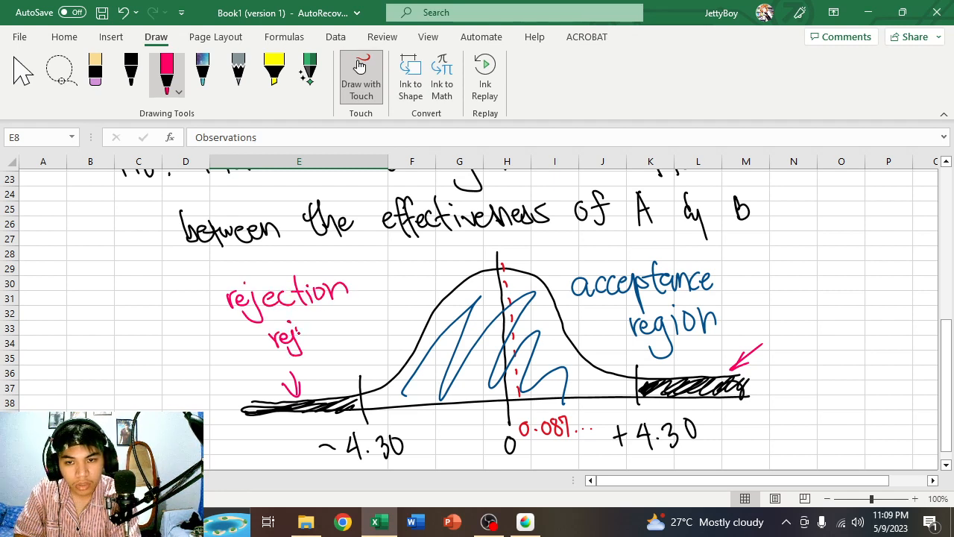
{"action": "scroll", "coordinate": [947, 250], "scroll_direction": "up", "scroll_amount": 7}
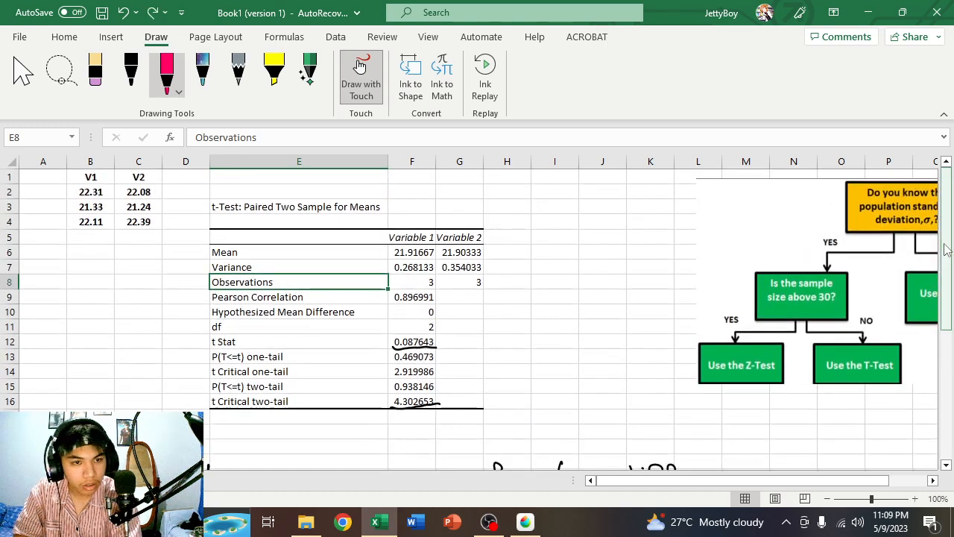
{"action": "scroll", "coordinate": [947, 250], "scroll_direction": "down", "scroll_amount": 5}
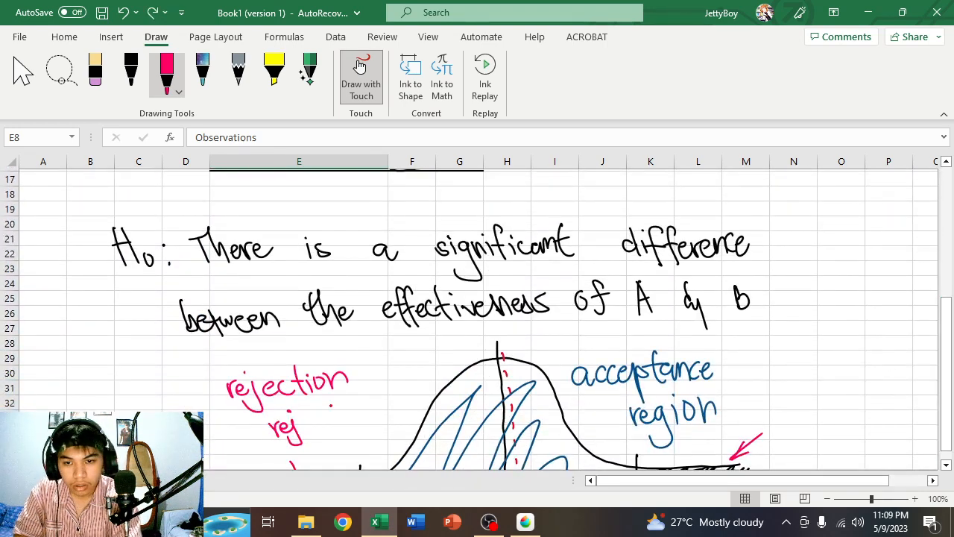
{"action": "mouse_move", "coordinate": [291, 412]}
{"action": "left_mouse_down"}
{"action": "mouse_move", "coordinate": [304, 446]}
{"action": "mouse_move", "coordinate": [306, 431]}
{"action": "mouse_move", "coordinate": [335, 423]}
{"action": "left_mouse_up"}
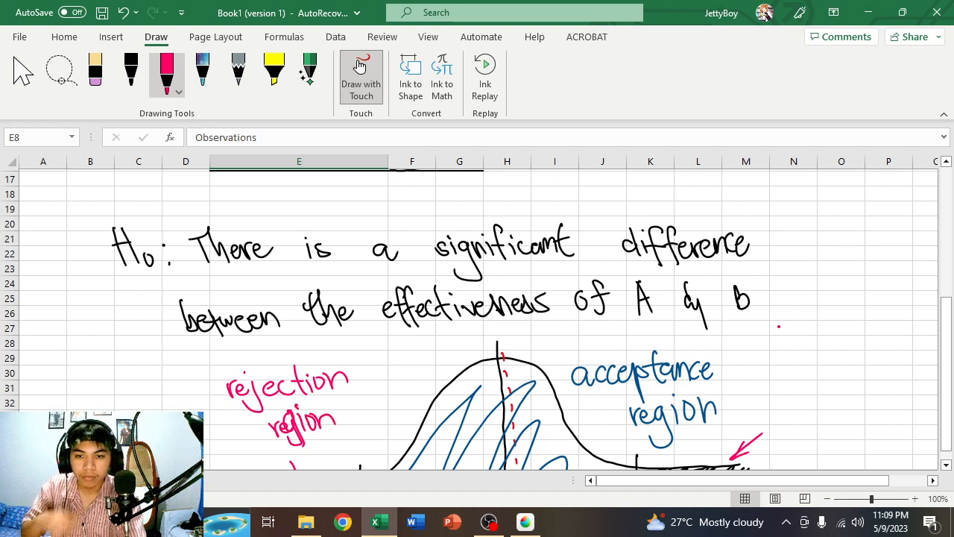
{"action": "left_click_drag", "start_coordinate": [949, 352], "coordinate": [949, 387]}
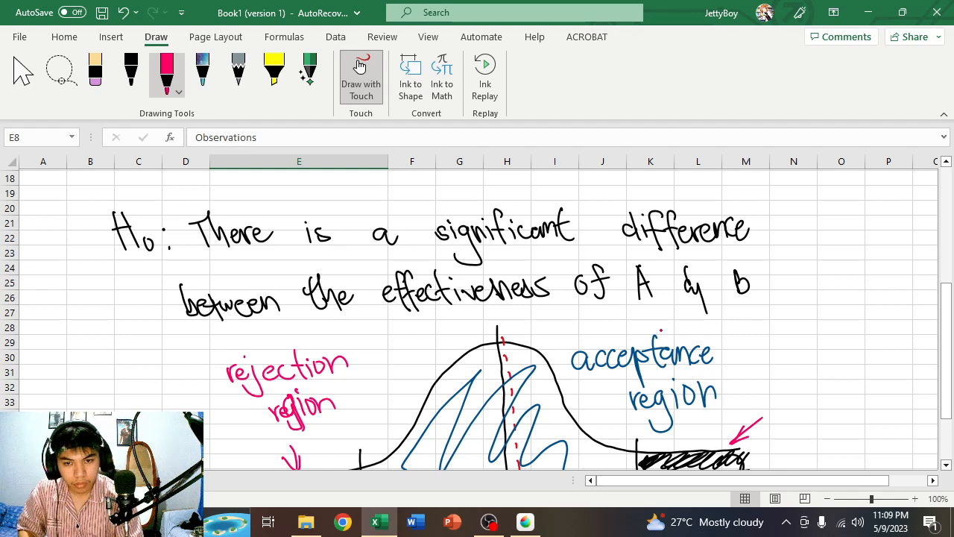
Draw a short pink stroke across the black-shaded area of the +4.30 tail
{"action": "key", "text": "Escape"}
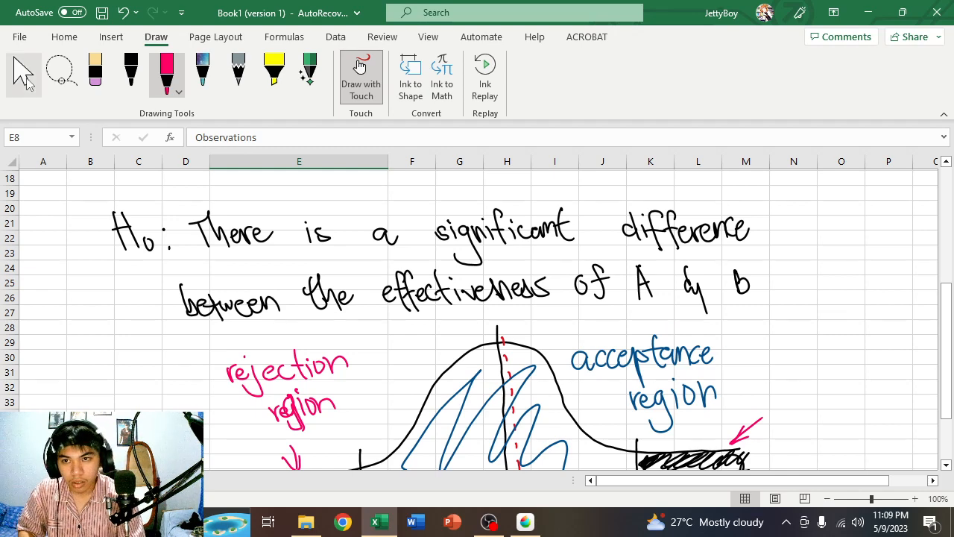
{"action": "scroll", "coordinate": [733, 334], "scroll_direction": "down", "scroll_amount": 5}
{"action": "scroll", "coordinate": [735, 335], "scroll_direction": "up", "scroll_amount": 3}
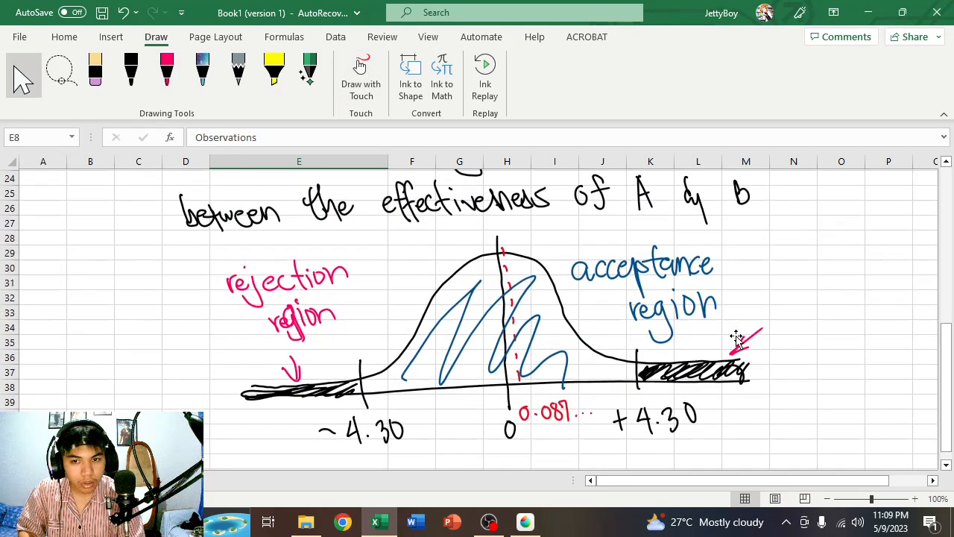
{"action": "scroll", "coordinate": [731, 338], "scroll_direction": "down", "scroll_amount": 1}
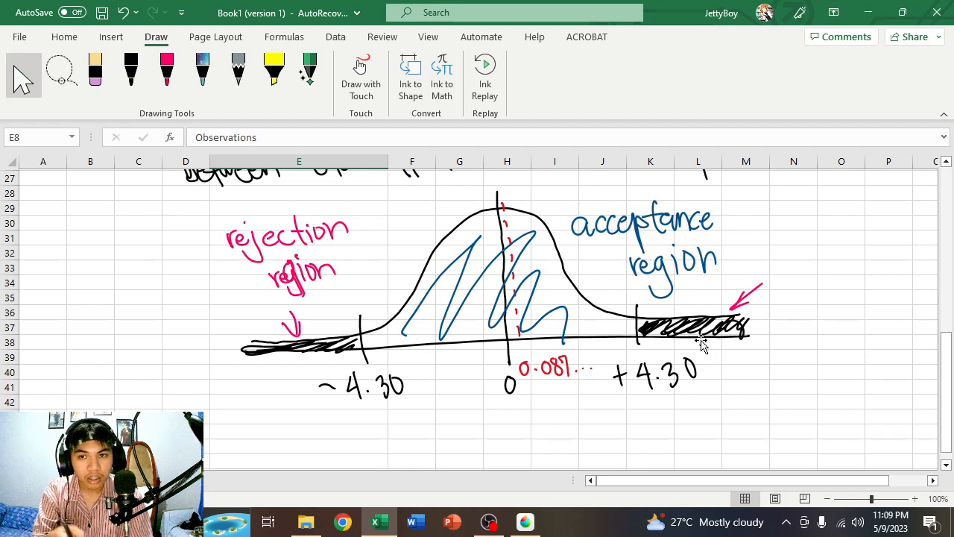
{"action": "left_click", "coordinate": [166, 70]}
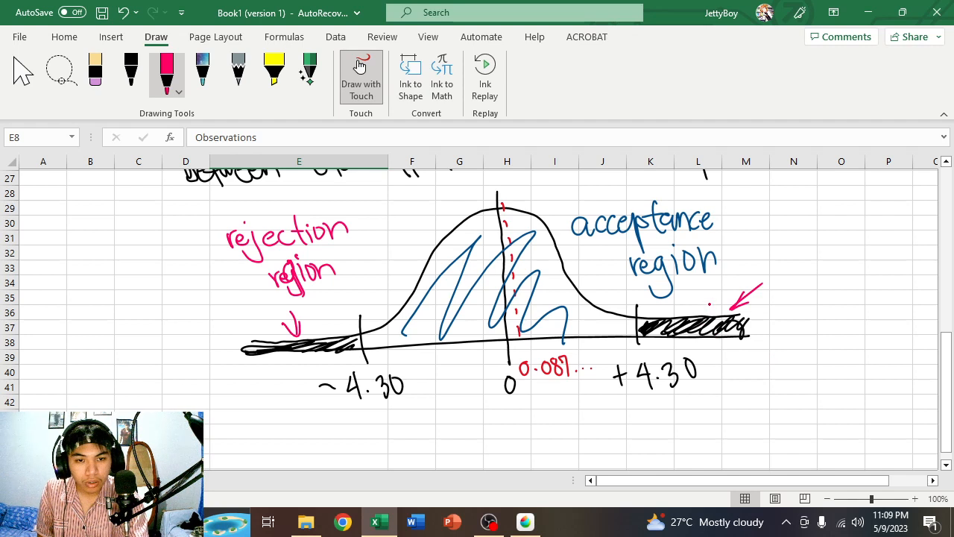
{"action": "mouse_move", "coordinate": [712, 300]}
{"action": "left_mouse_down"}
{"action": "mouse_move", "coordinate": [696, 325]}
{"action": "mouse_move", "coordinate": [709, 302]}
{"action": "left_mouse_up"}
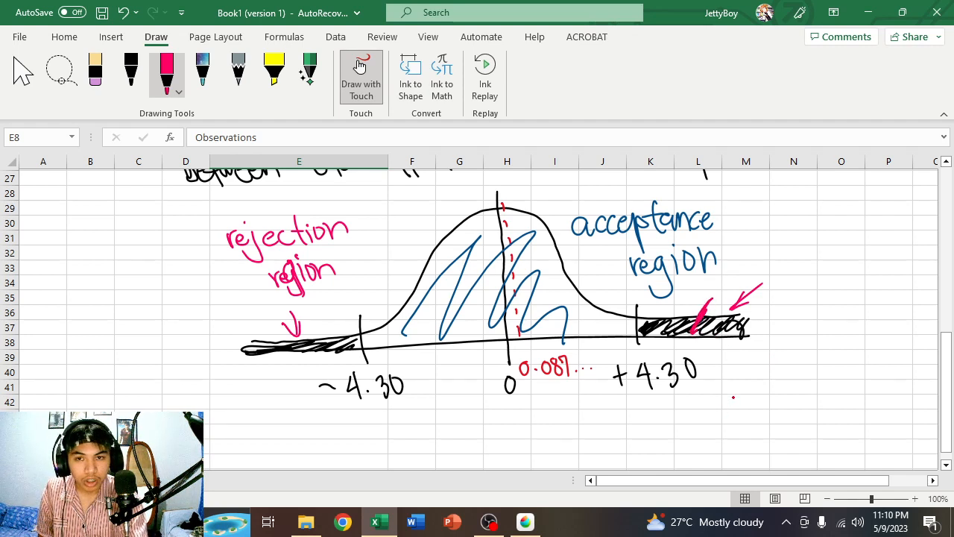
Change the pink pen's colour to orange and write "reject" above the Ho label of the hypothesis
{"action": "left_click", "coordinate": [130, 71]}
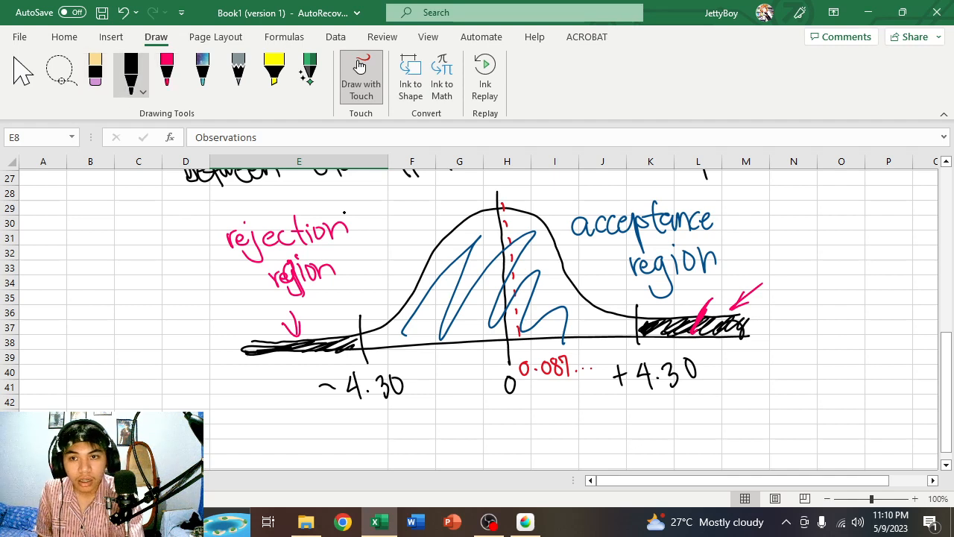
{"action": "left_click", "coordinate": [143, 94]}
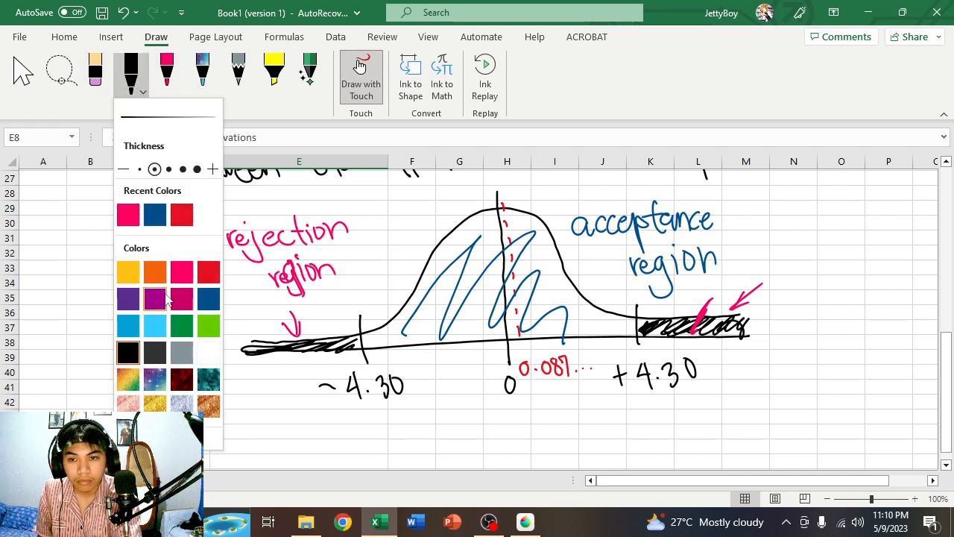
{"action": "left_click", "coordinate": [128, 68]}
{"action": "left_click", "coordinate": [166, 71]}
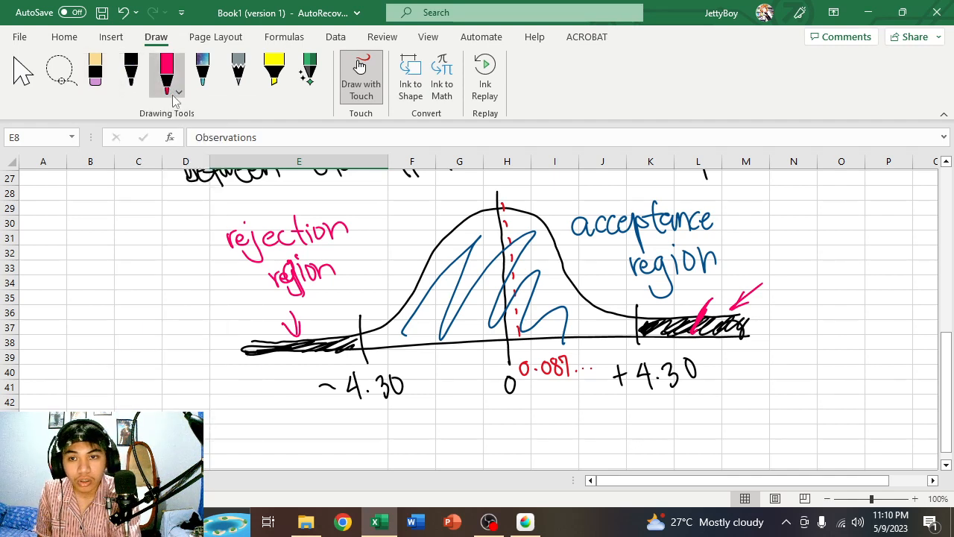
{"action": "left_click", "coordinate": [178, 91]}
{"action": "left_click", "coordinate": [192, 273]}
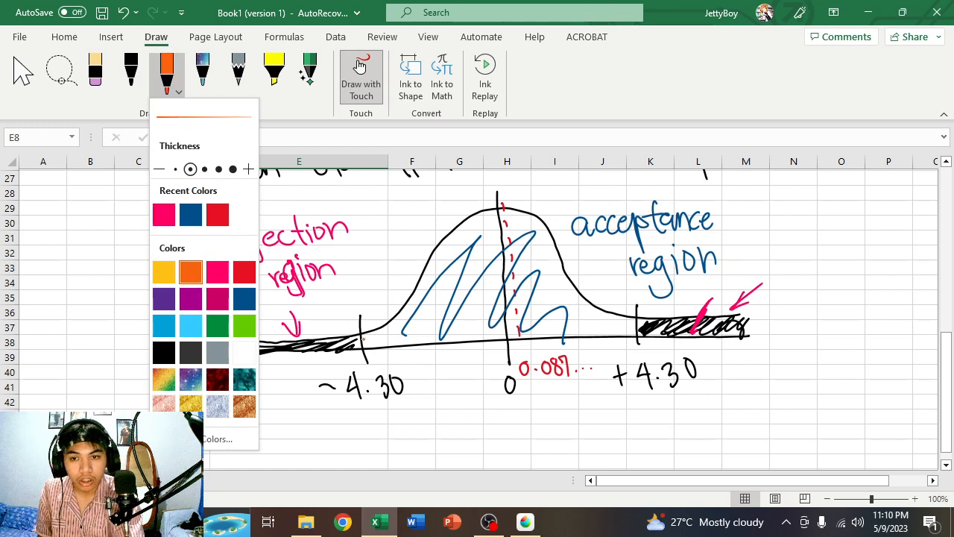
{"action": "left_click", "coordinate": [178, 92]}
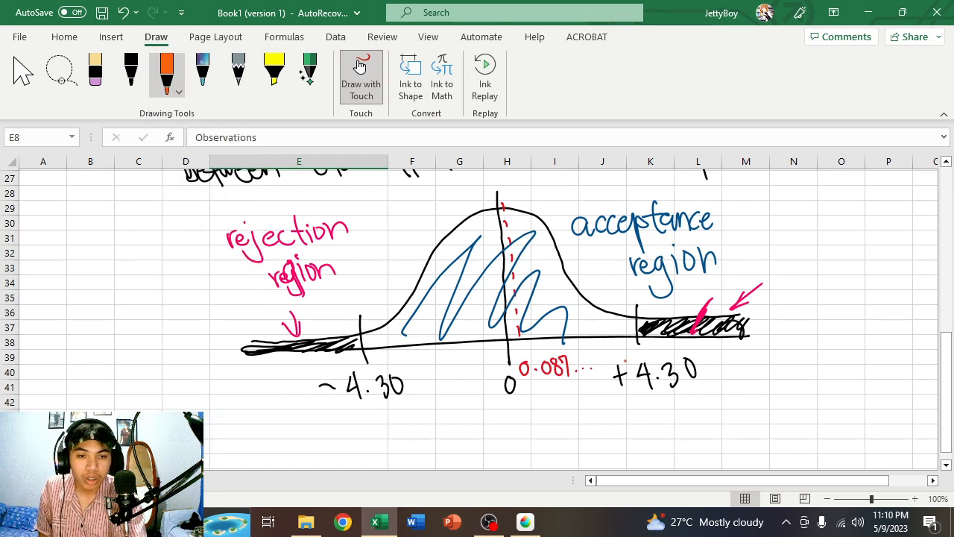
{"action": "left_click_drag", "start_coordinate": [946, 384], "coordinate": [948, 308]}
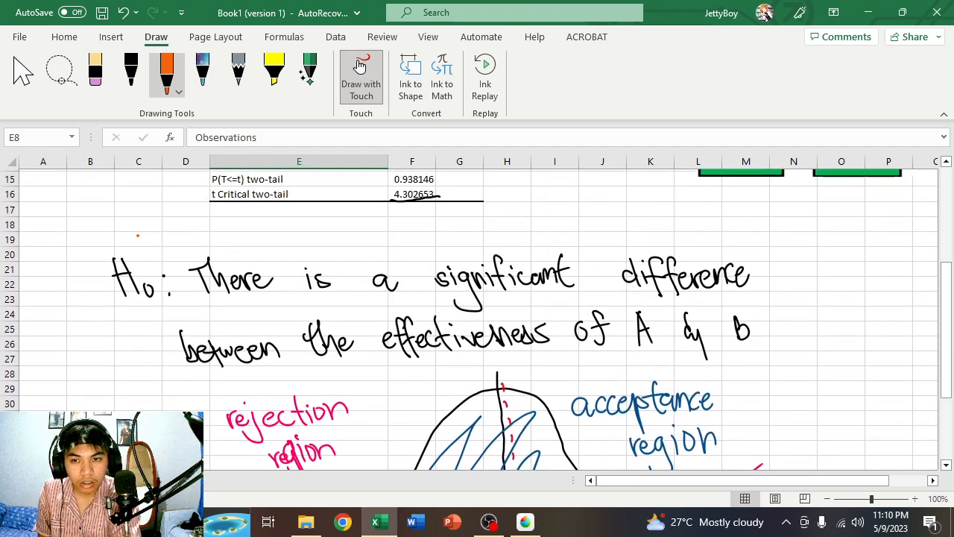
{"action": "mouse_move", "coordinate": [139, 233]}
{"action": "left_mouse_down"}
{"action": "mouse_move", "coordinate": [165, 246]}
{"action": "mouse_move", "coordinate": [166, 267]}
{"action": "mouse_move", "coordinate": [182, 240]}
{"action": "mouse_move", "coordinate": [206, 230]}
{"action": "left_mouse_up"}
Erase the handwritten "a" before "significant" in the hypothesis and write "no" in black ink in its place
{"action": "left_click", "coordinate": [94, 70]}
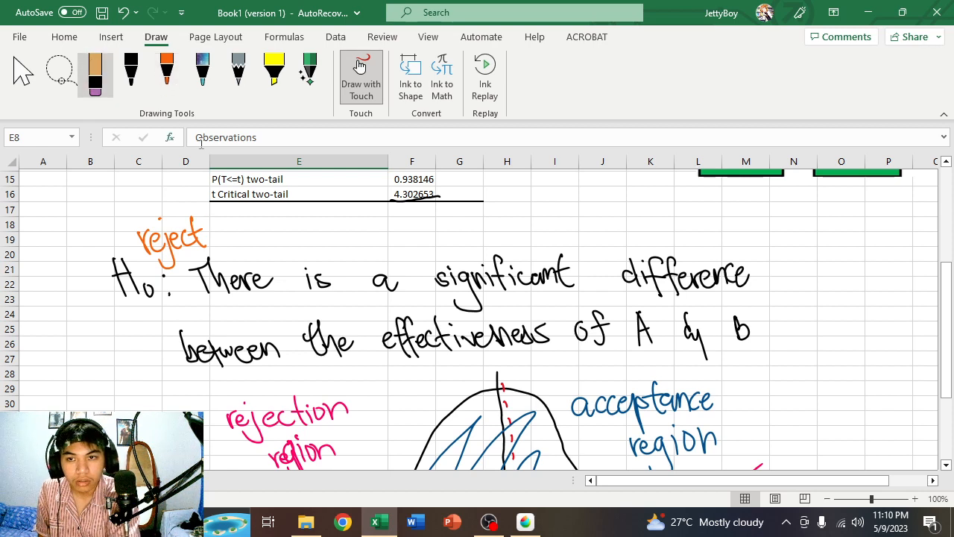
{"action": "mouse_move", "coordinate": [388, 281]}
{"action": "left_mouse_down"}
{"action": "mouse_move", "coordinate": [379, 262]}
{"action": "mouse_move", "coordinate": [384, 289]}
{"action": "mouse_move", "coordinate": [391, 274]}
{"action": "left_mouse_up"}
{"action": "left_click", "coordinate": [131, 71]}
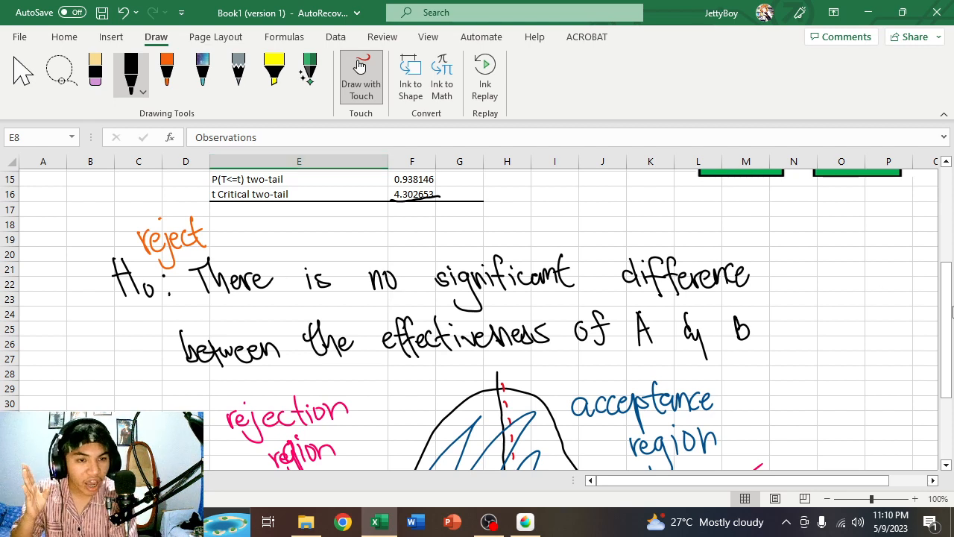
Change the orange pen's colour to dark blue and write "accept" after "A & B" at the end of the hypothesis
{"action": "left_click_drag", "start_coordinate": [943, 295], "coordinate": [943, 355]}
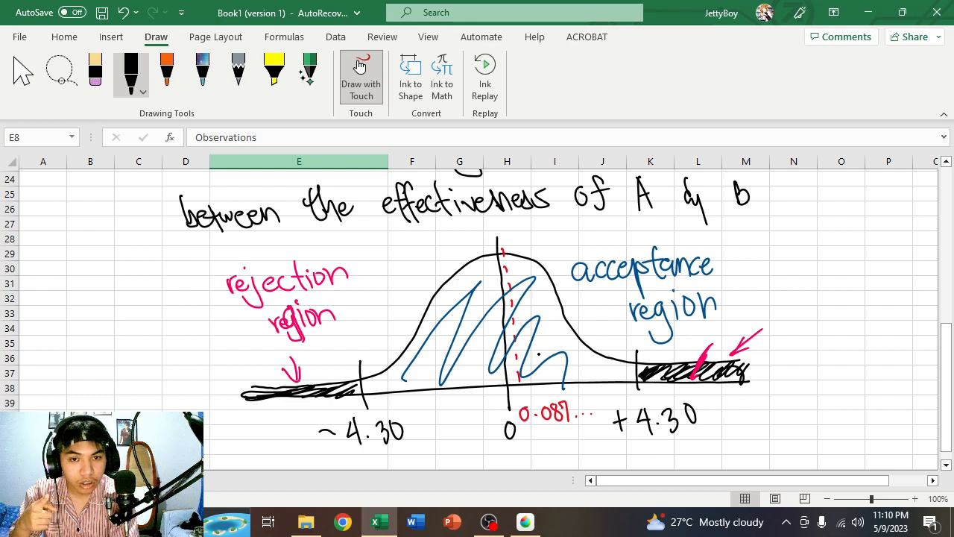
{"action": "left_click_drag", "start_coordinate": [947, 382], "coordinate": [946, 343]}
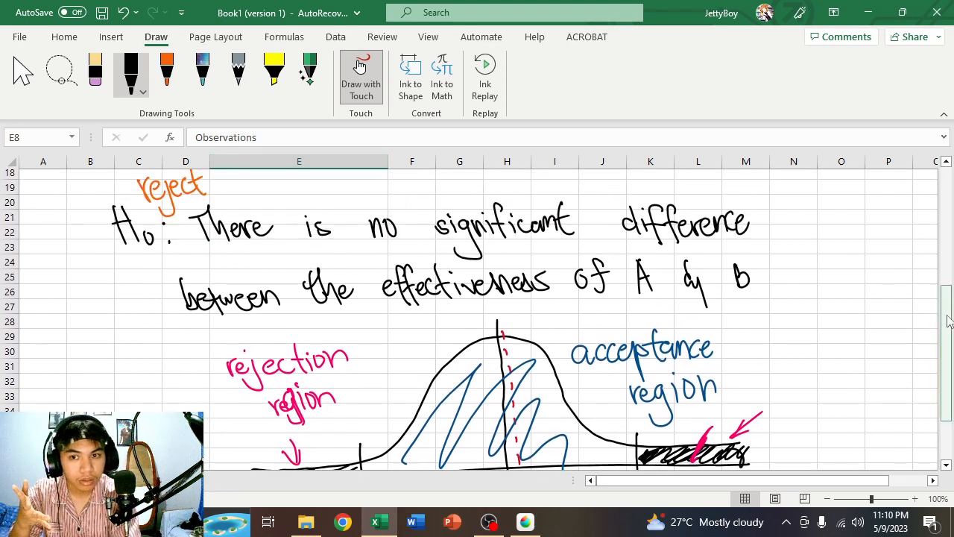
{"action": "left_click", "coordinate": [166, 73]}
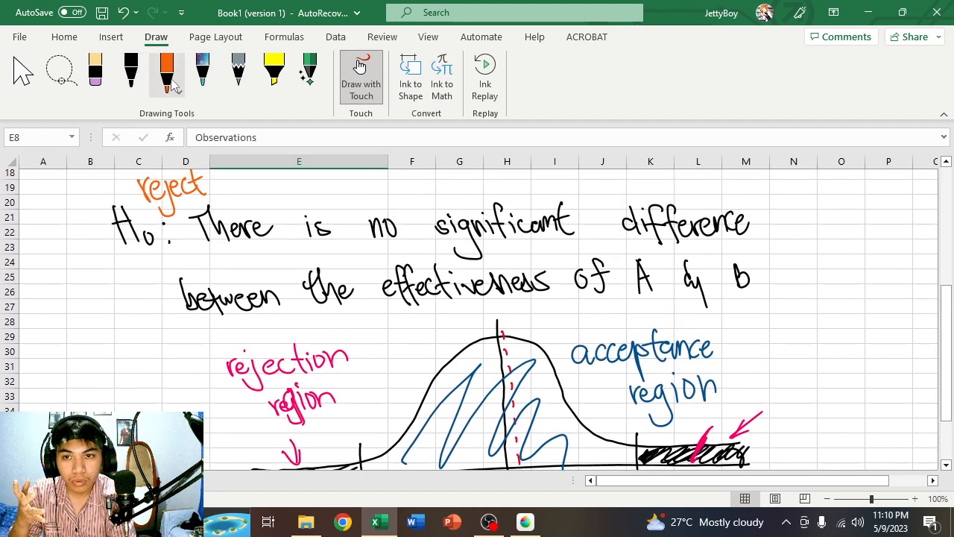
{"action": "left_click", "coordinate": [167, 73]}
{"action": "left_click", "coordinate": [217, 215]}
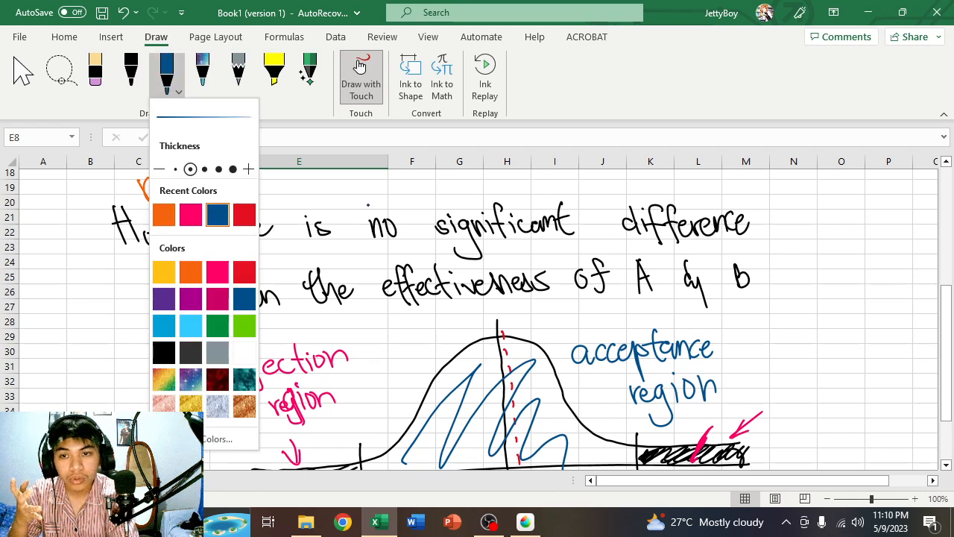
{"action": "left_click", "coordinate": [181, 87]}
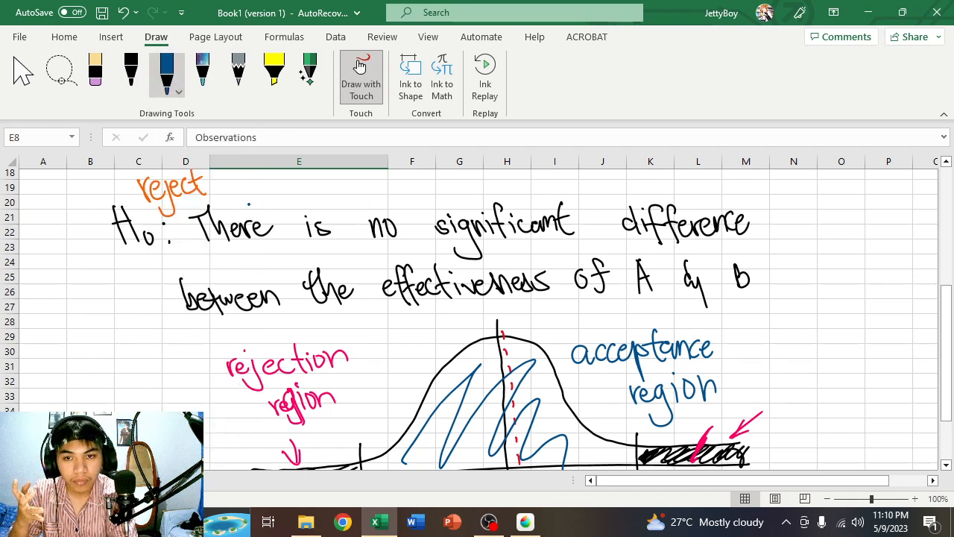
{"action": "mouse_move", "coordinate": [779, 257]}
{"action": "left_mouse_down"}
{"action": "mouse_move", "coordinate": [771, 265]}
{"action": "mouse_move", "coordinate": [818, 263]}
{"action": "mouse_move", "coordinate": [835, 294]}
{"action": "mouse_move", "coordinate": [843, 267]}
{"action": "mouse_move", "coordinate": [861, 273]}
{"action": "left_mouse_up"}
{"action": "left_click_drag", "start_coordinate": [838, 258], "coordinate": [860, 253]}
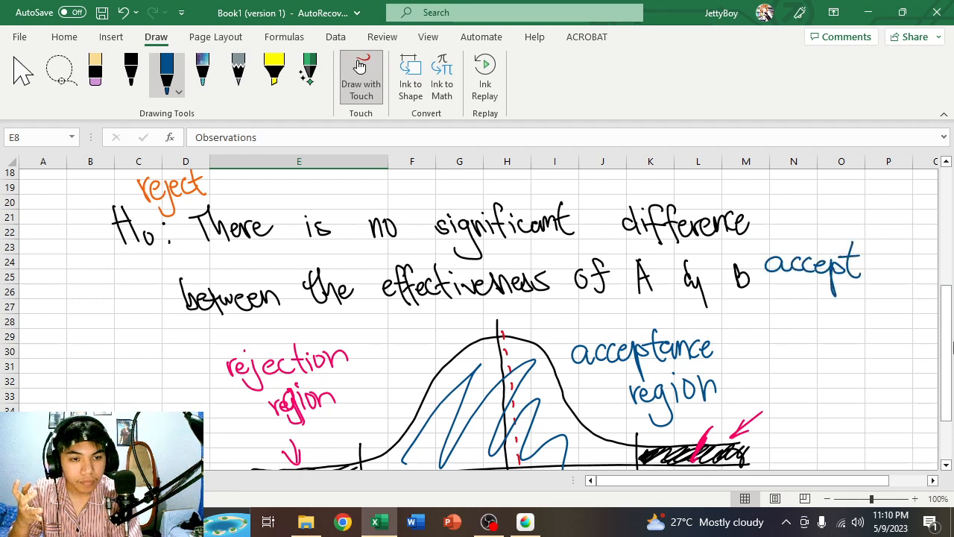
Underline the word "accept" beside the hypothesis with a double line in dark blue ink
{"action": "left_click_drag", "start_coordinate": [947, 347], "coordinate": [945, 383]}
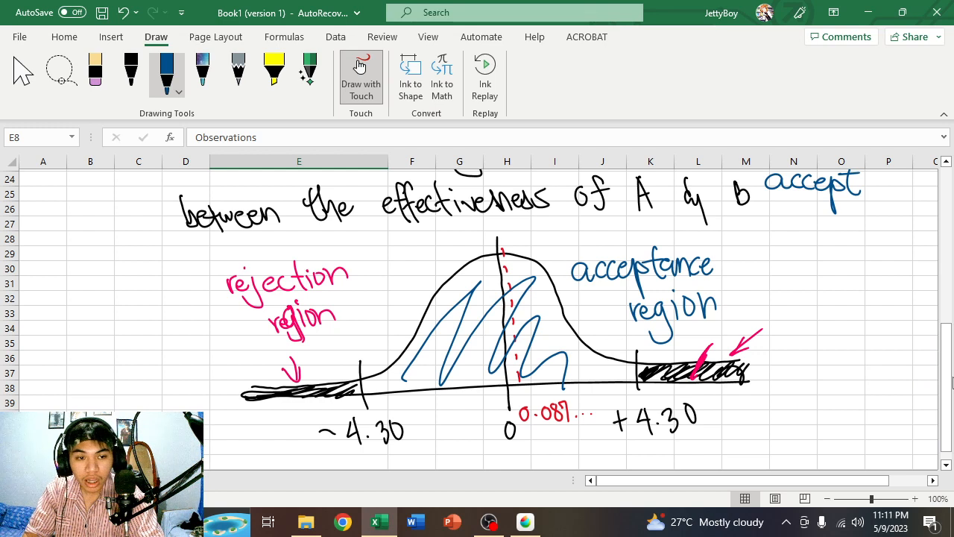
{"action": "left_click_drag", "start_coordinate": [952, 382], "coordinate": [952, 328]}
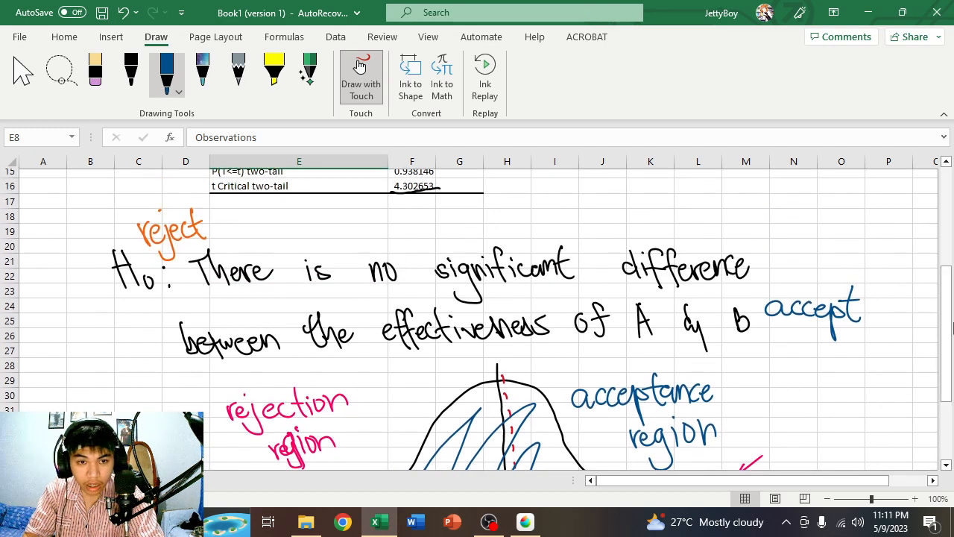
{"action": "mouse_move", "coordinate": [766, 319]}
{"action": "left_mouse_down"}
{"action": "mouse_move", "coordinate": [865, 332]}
{"action": "mouse_move", "coordinate": [856, 335]}
{"action": "left_mouse_up"}
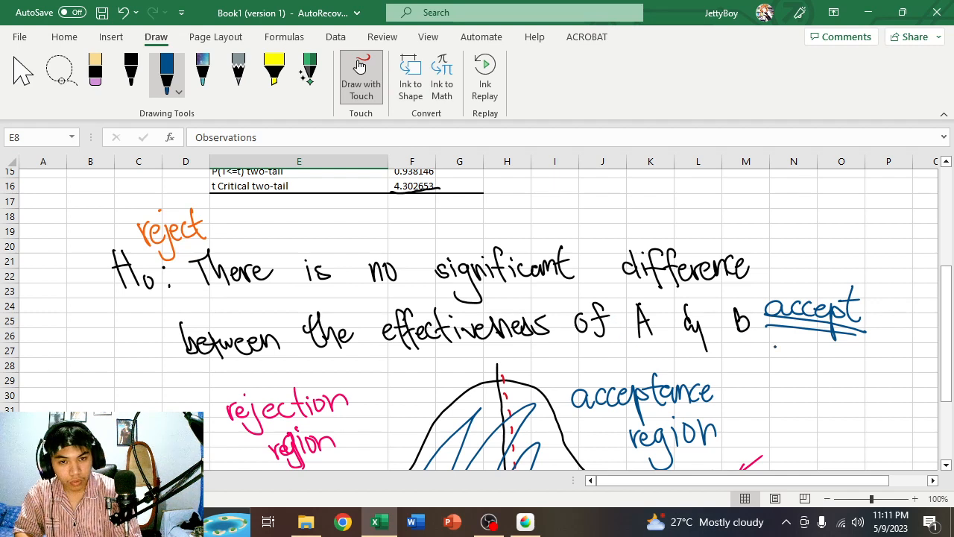
Circle the V1 and V2 data values in dark blue ink, and undo the circle
{"action": "left_click_drag", "start_coordinate": [948, 343], "coordinate": [951, 415]}
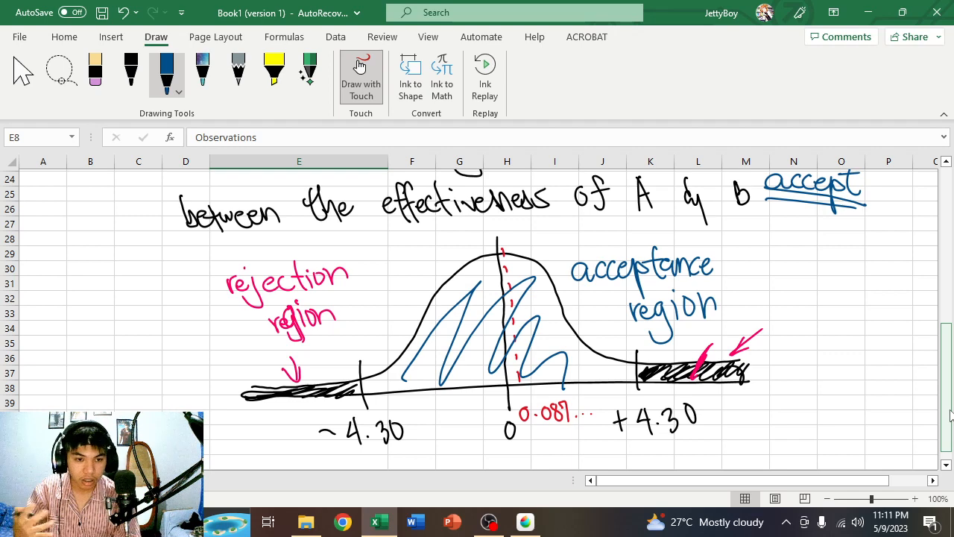
{"action": "left_click_drag", "start_coordinate": [951, 415], "coordinate": [953, 245]}
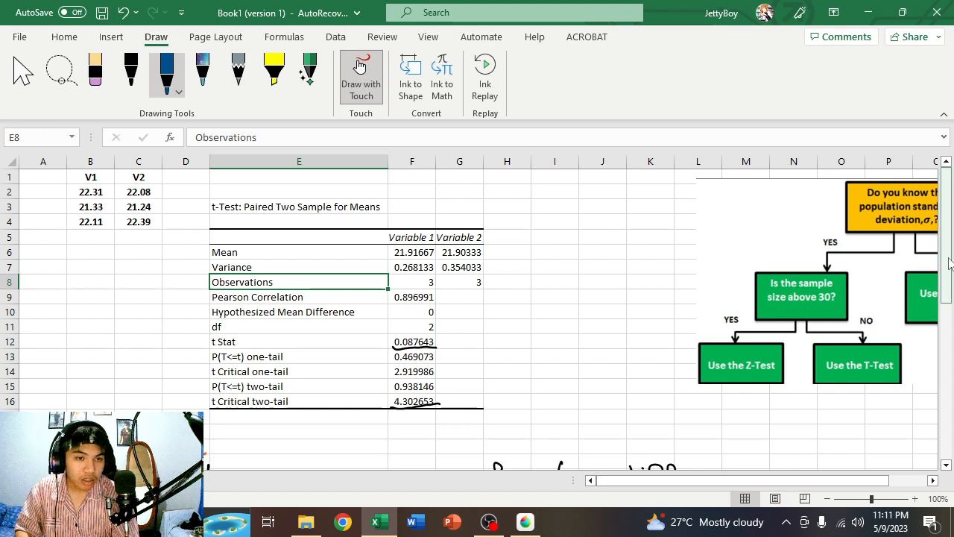
{"action": "scroll", "coordinate": [552, 305], "scroll_direction": "down", "scroll_amount": 1}
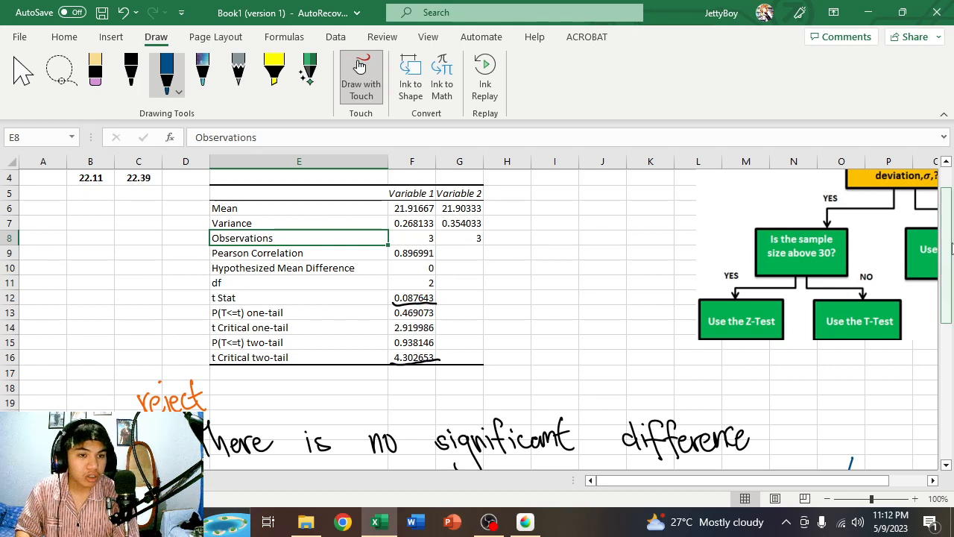
{"action": "left_click_drag", "start_coordinate": [947, 250], "coordinate": [947, 220]}
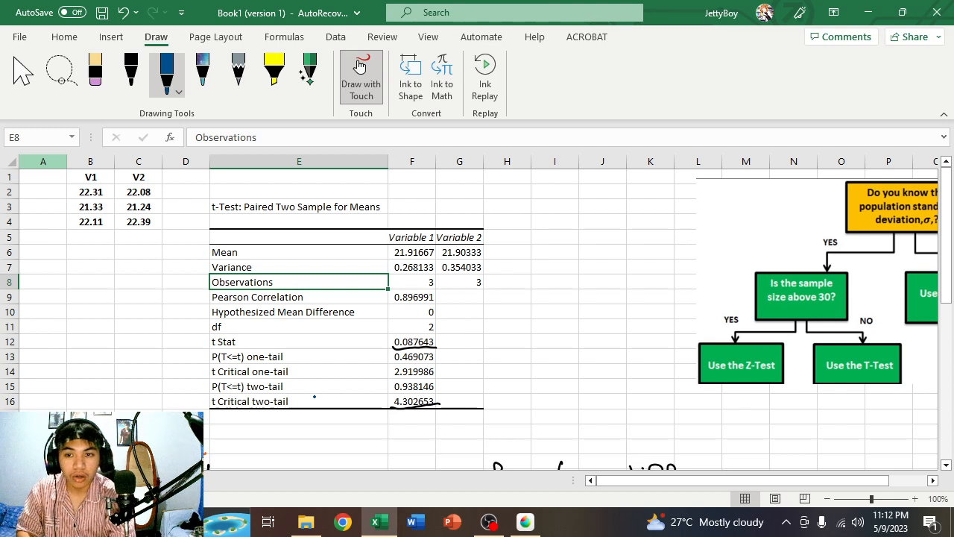
{"action": "mouse_move", "coordinate": [125, 180]}
{"action": "left_mouse_down"}
{"action": "mouse_move", "coordinate": [74, 220]}
{"action": "mouse_move", "coordinate": [114, 191]}
{"action": "left_mouse_up"}
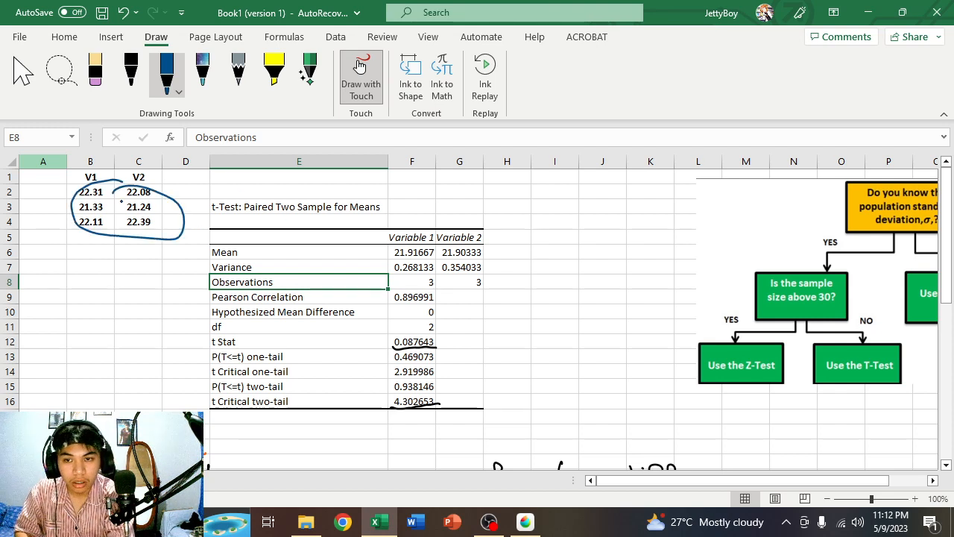
{"action": "key", "text": "ctrl+z"}
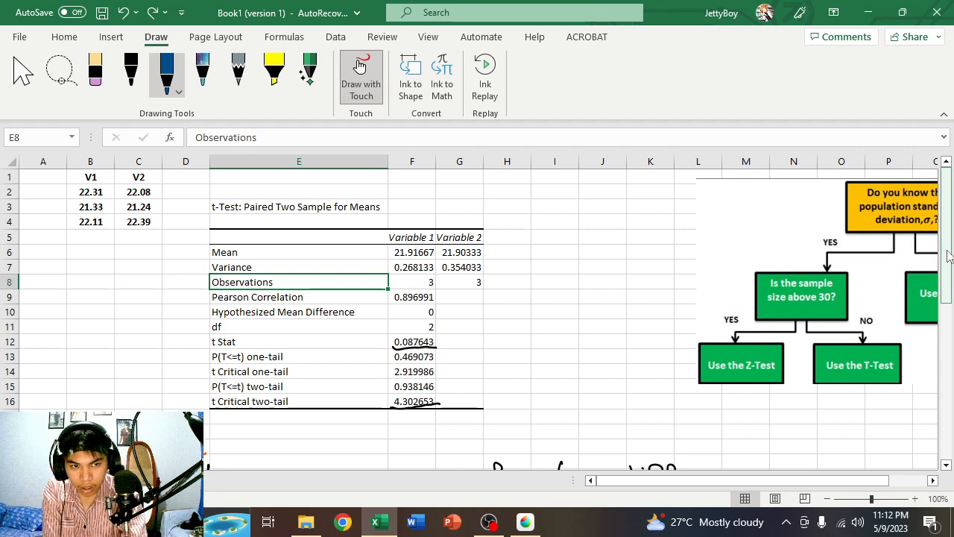
Write "time" in black ink below the V1 and V2 data, beside the t-test results
{"action": "left_click_drag", "start_coordinate": [949, 257], "coordinate": [947, 410]}
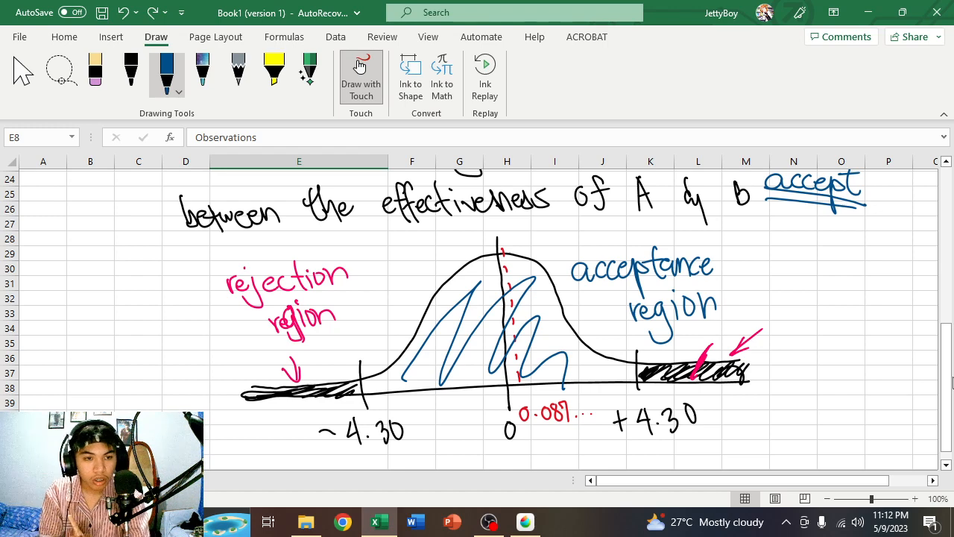
{"action": "left_click_drag", "start_coordinate": [953, 383], "coordinate": [927, 210]}
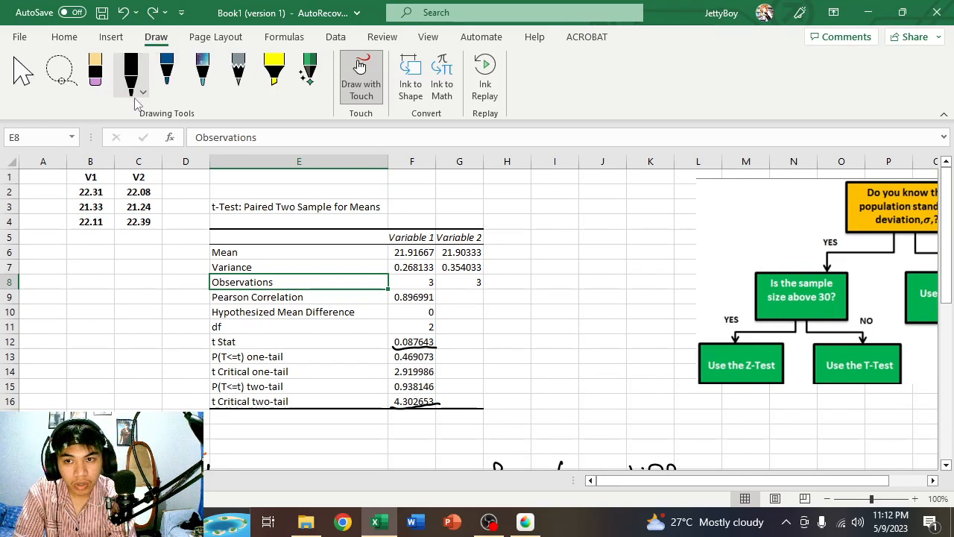
{"action": "left_click", "coordinate": [130, 73]}
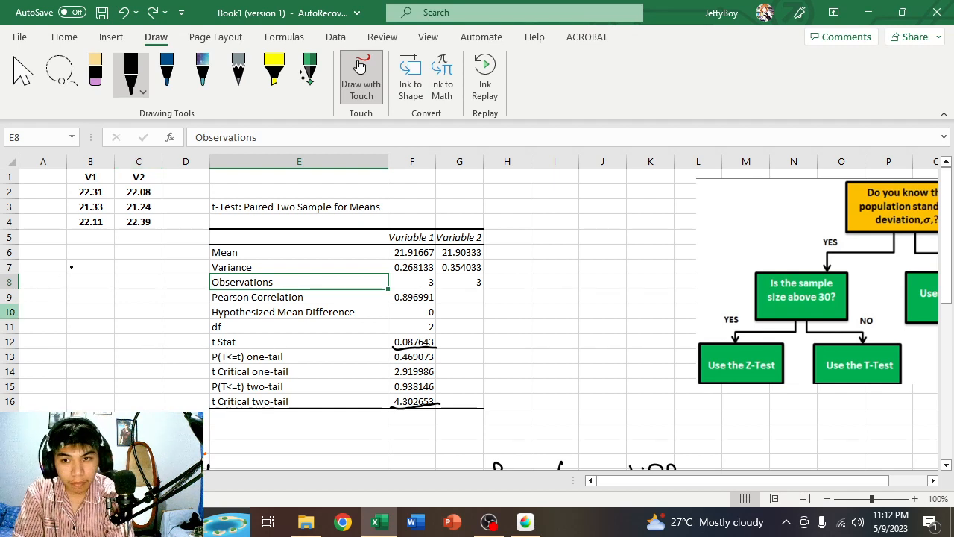
{"action": "left_click_drag", "start_coordinate": [72, 264], "coordinate": [76, 295]}
{"action": "mouse_move", "coordinate": [61, 274]}
{"action": "left_mouse_down"}
{"action": "mouse_move", "coordinate": [85, 273]}
{"action": "mouse_move", "coordinate": [93, 297]}
{"action": "mouse_move", "coordinate": [143, 283]}
{"action": "left_mouse_up"}
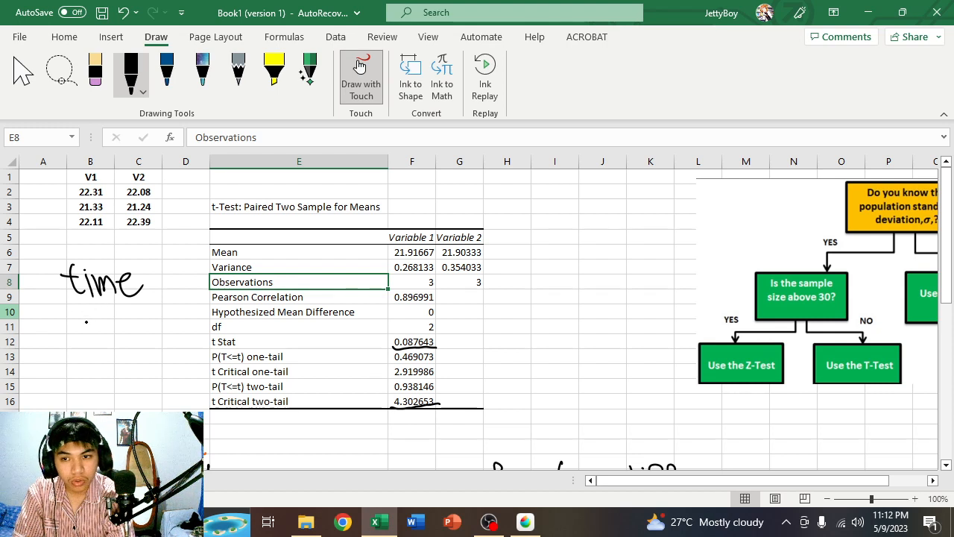
Write "length" and "weight" in black ink on separate lines beneath the word "time"
{"action": "mouse_move", "coordinate": [80, 304]}
{"action": "left_mouse_down"}
{"action": "mouse_move", "coordinate": [111, 333]}
{"action": "mouse_move", "coordinate": [118, 356]}
{"action": "left_mouse_up"}
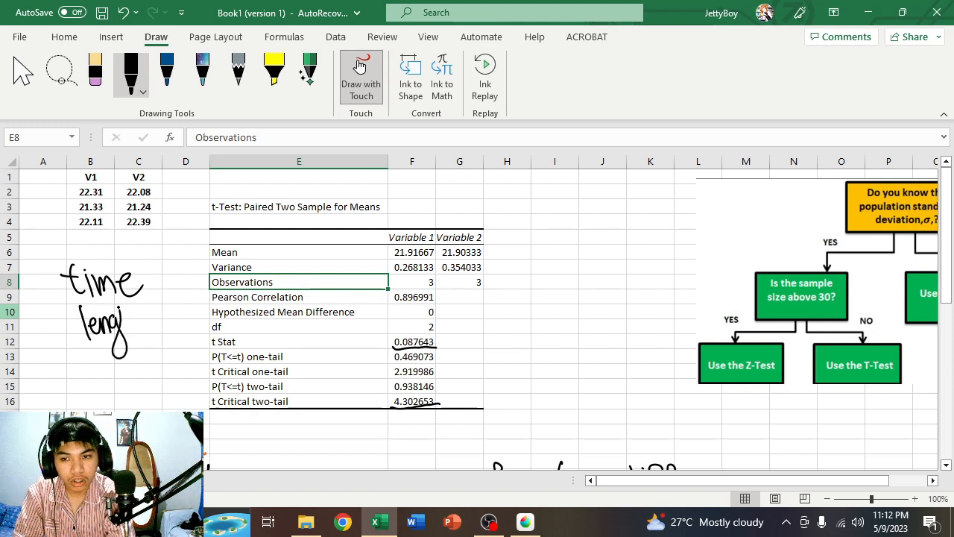
{"action": "mouse_move", "coordinate": [128, 306]}
{"action": "left_mouse_down"}
{"action": "mouse_move", "coordinate": [131, 336]}
{"action": "mouse_move", "coordinate": [151, 333]}
{"action": "left_mouse_up"}
{"action": "left_click_drag", "start_coordinate": [122, 321], "coordinate": [132, 319]}
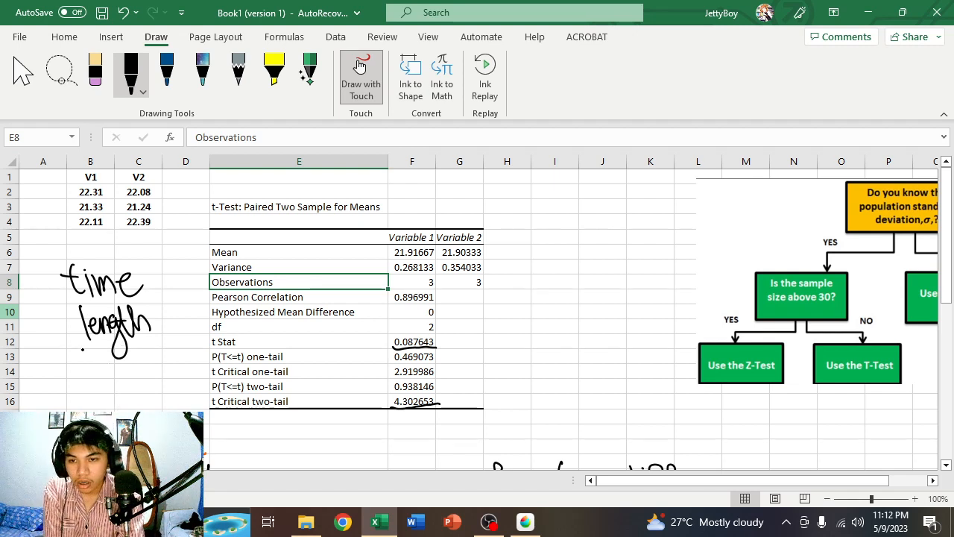
{"action": "mouse_move", "coordinate": [93, 365]}
{"action": "left_mouse_down"}
{"action": "mouse_move", "coordinate": [137, 360]}
{"action": "mouse_move", "coordinate": [146, 390]}
{"action": "left_mouse_up"}
{"action": "mouse_move", "coordinate": [158, 338]}
{"action": "left_mouse_down"}
{"action": "mouse_move", "coordinate": [159, 366]}
{"action": "mouse_move", "coordinate": [170, 345]}
{"action": "left_mouse_up"}
{"action": "left_click", "coordinate": [175, 366]}
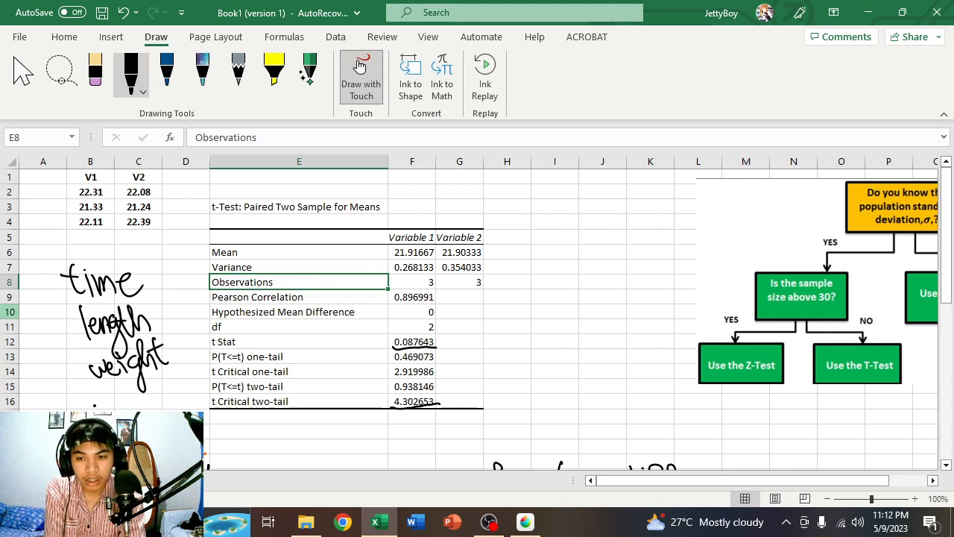
Write "durability" in black ink beneath "weight" and draw a curved arrow from "weight" to it
{"action": "mouse_move", "coordinate": [103, 398]}
{"action": "left_mouse_down"}
{"action": "mouse_move", "coordinate": [97, 408]}
{"action": "mouse_move", "coordinate": [147, 373]}
{"action": "mouse_move", "coordinate": [216, 407]}
{"action": "left_mouse_up"}
{"action": "left_click", "coordinate": [155, 395]}
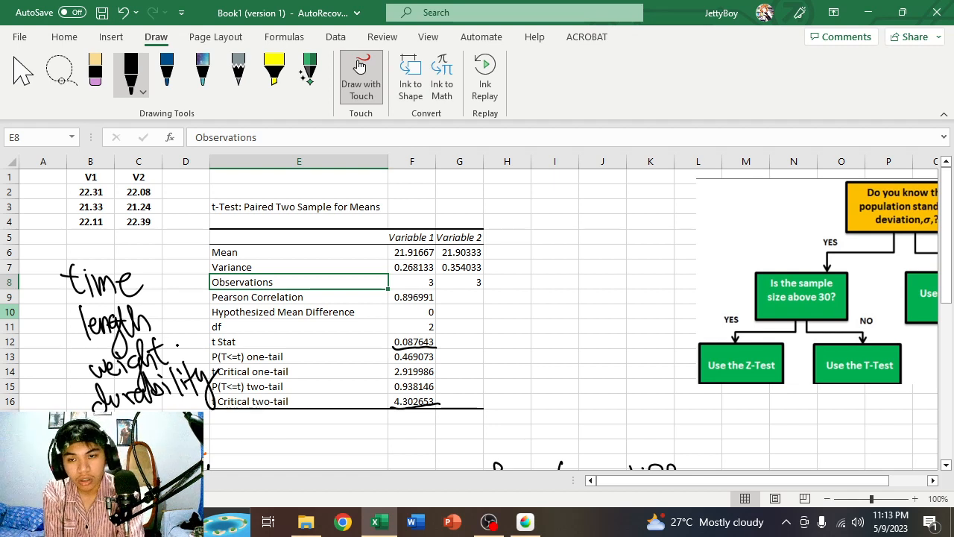
{"action": "left_click_drag", "start_coordinate": [171, 349], "coordinate": [213, 361]}
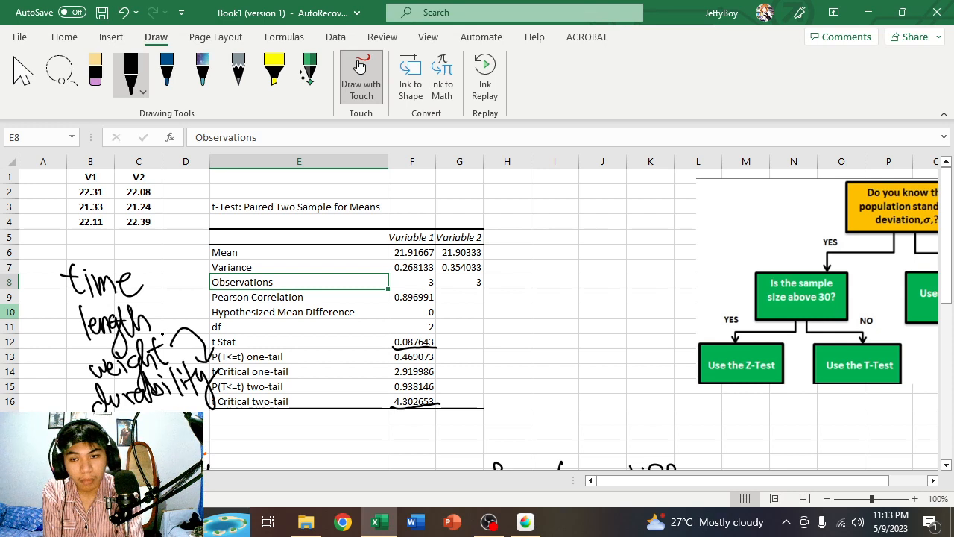
Draw a black ink arrow upward from "length" and write "capacity" beside "time", separated by a slash
{"action": "mouse_move", "coordinate": [161, 324]}
{"action": "left_mouse_down"}
{"action": "mouse_move", "coordinate": [165, 298]}
{"action": "mouse_move", "coordinate": [174, 307]}
{"action": "left_mouse_up"}
{"action": "mouse_move", "coordinate": [155, 275]}
{"action": "left_mouse_down"}
{"action": "mouse_move", "coordinate": [152, 285]}
{"action": "mouse_move", "coordinate": [197, 280]}
{"action": "left_mouse_up"}
{"action": "left_click_drag", "start_coordinate": [201, 243], "coordinate": [202, 278]}
{"action": "mouse_move", "coordinate": [195, 263]}
{"action": "left_mouse_down"}
{"action": "mouse_move", "coordinate": [222, 260]}
{"action": "mouse_move", "coordinate": [222, 300]}
{"action": "left_mouse_up"}
{"action": "left_click_drag", "start_coordinate": [148, 257], "coordinate": [154, 307]}
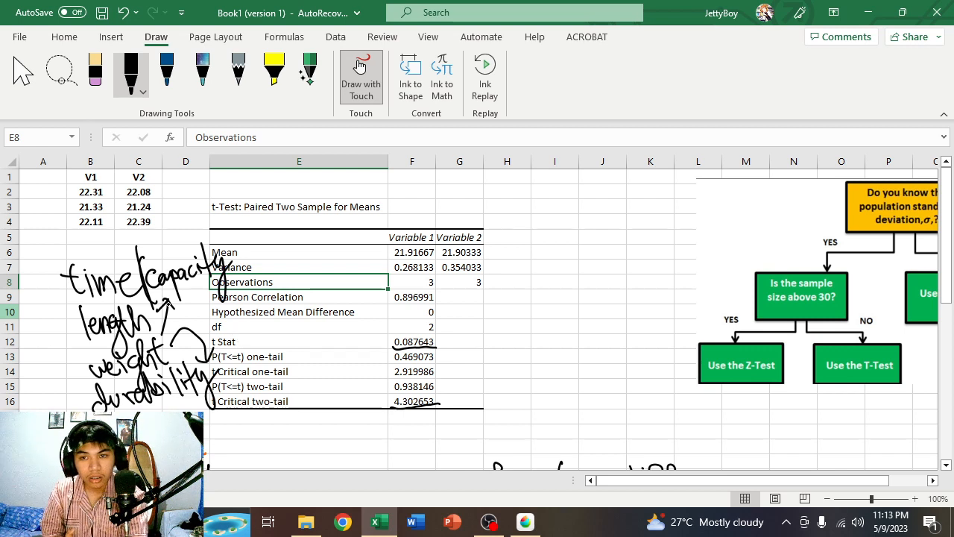
Erase all the handwritten data type words and arrows below the V1 and V2 data, and select cell B2
{"action": "left_click", "coordinate": [94, 74]}
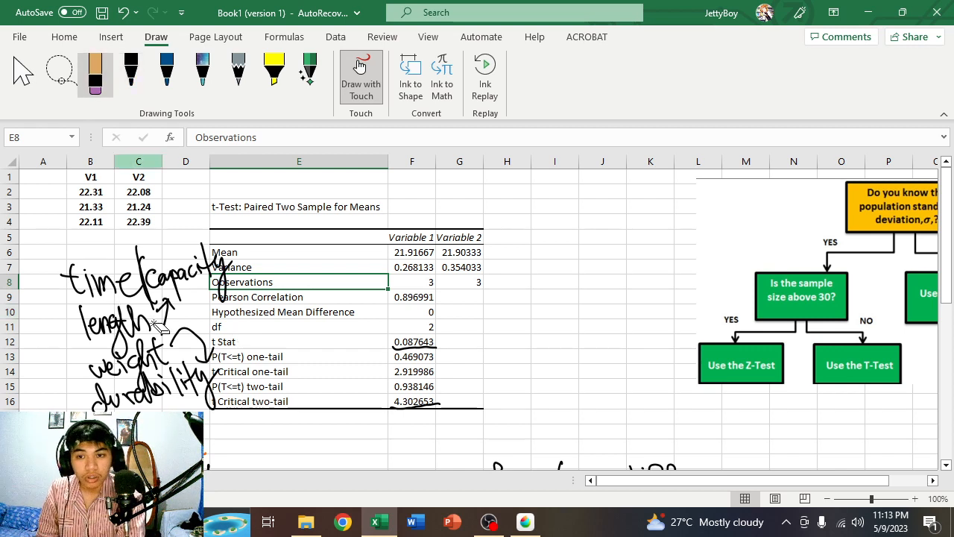
{"action": "mouse_move", "coordinate": [87, 277]}
{"action": "left_mouse_down"}
{"action": "mouse_move", "coordinate": [146, 339]}
{"action": "mouse_move", "coordinate": [99, 328]}
{"action": "mouse_move", "coordinate": [91, 363]}
{"action": "mouse_move", "coordinate": [160, 347]}
{"action": "mouse_move", "coordinate": [175, 373]}
{"action": "mouse_move", "coordinate": [201, 383]}
{"action": "mouse_move", "coordinate": [168, 388]}
{"action": "mouse_move", "coordinate": [167, 337]}
{"action": "mouse_move", "coordinate": [218, 269]}
{"action": "mouse_move", "coordinate": [201, 302]}
{"action": "left_mouse_up"}
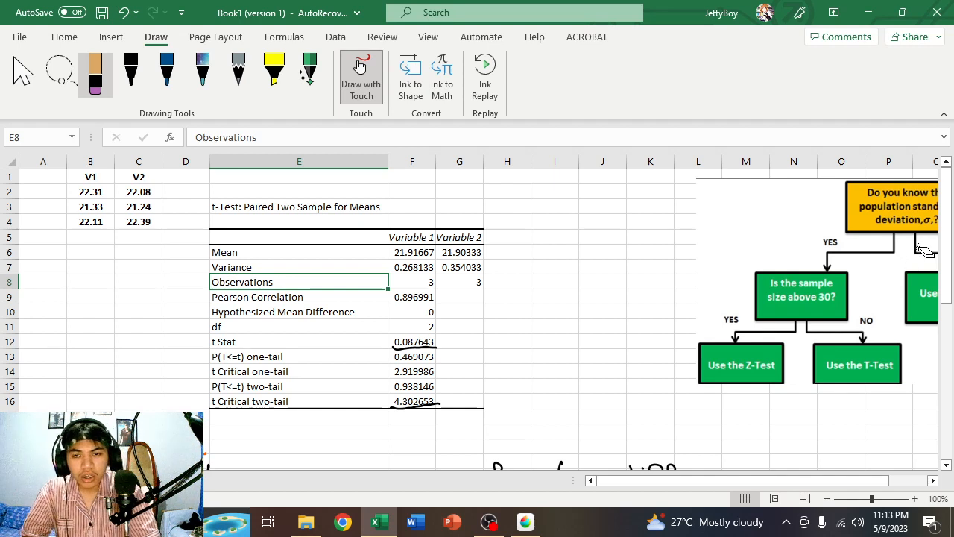
{"action": "left_click", "coordinate": [22, 74]}
{"action": "left_click", "coordinate": [93, 193]}
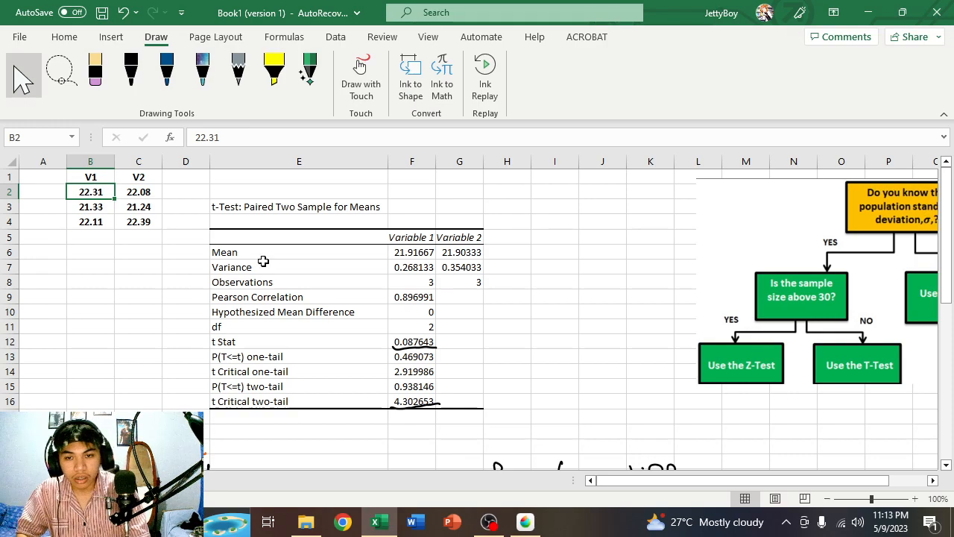
Review the handwritten null hypothesis and the annotated curve with its acceptance and rejection regions below the t-test results
{"action": "scroll", "coordinate": [519, 315], "scroll_direction": "down", "scroll_amount": 9}
{"action": "scroll", "coordinate": [581, 293], "scroll_direction": "up", "scroll_amount": 3}
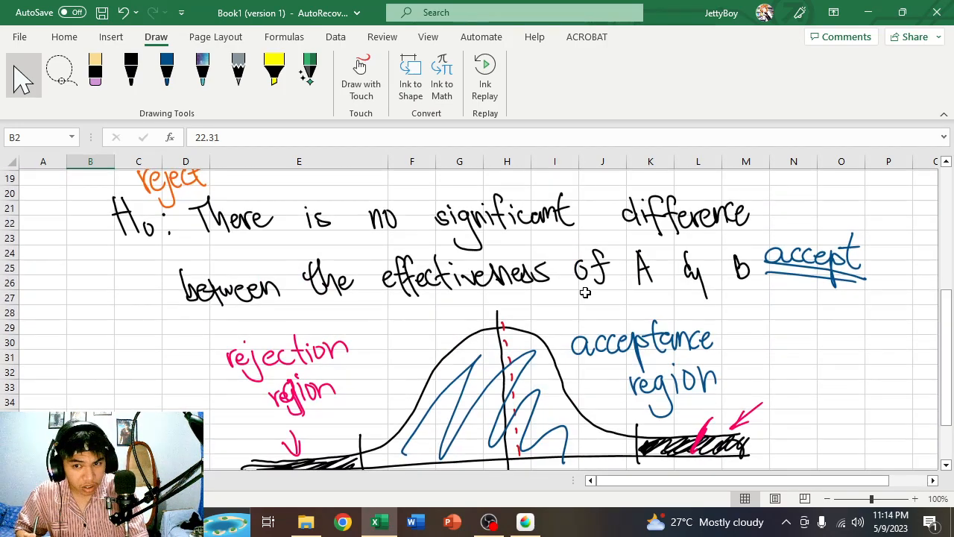
{"action": "scroll", "coordinate": [586, 292], "scroll_direction": "up", "scroll_amount": 1}
{"action": "scroll", "coordinate": [586, 293], "scroll_direction": "down", "scroll_amount": 1}
{"action": "scroll", "coordinate": [586, 293], "scroll_direction": "up", "scroll_amount": 1}
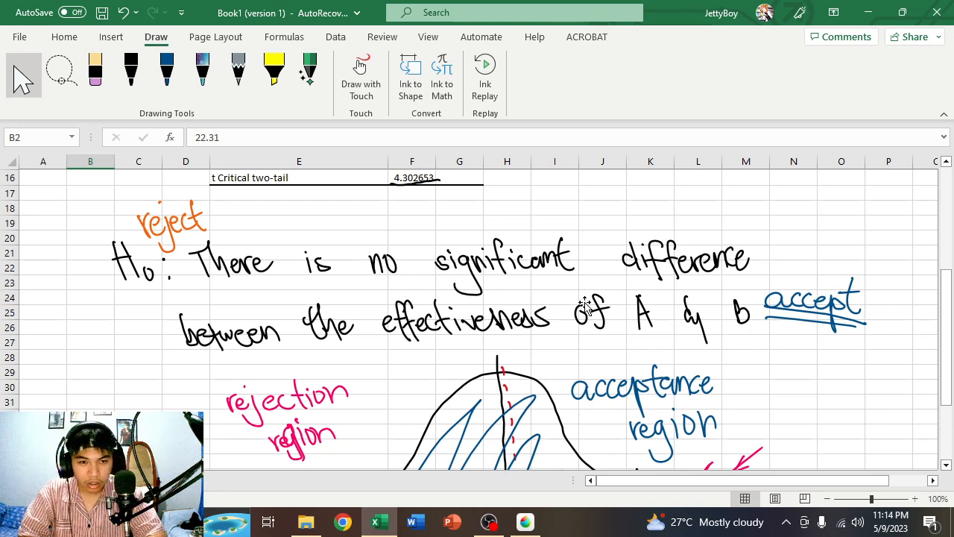
{"action": "scroll", "coordinate": [585, 306], "scroll_direction": "down", "scroll_amount": 2}
{"action": "scroll", "coordinate": [584, 310], "scroll_direction": "down", "scroll_amount": 1}
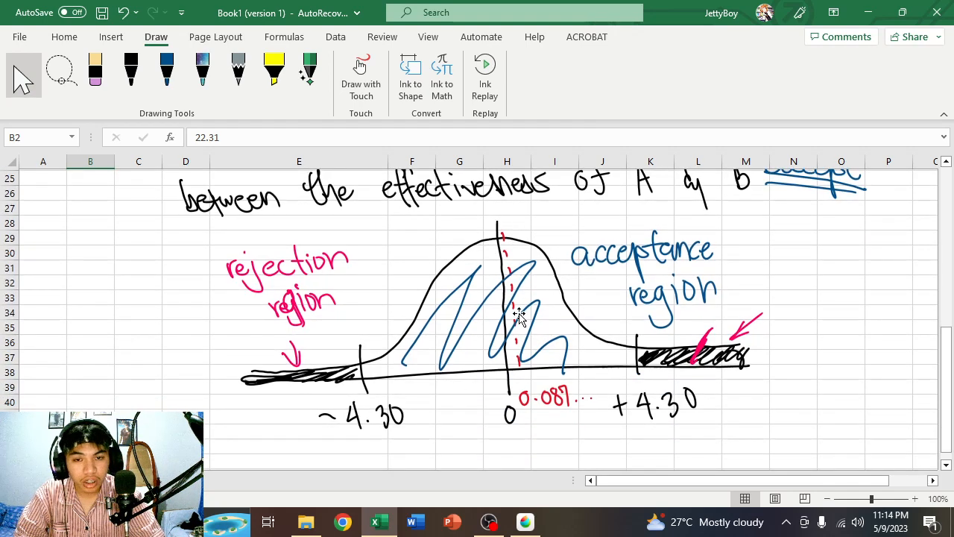
{"action": "scroll", "coordinate": [712, 308], "scroll_direction": "up", "scroll_amount": 2}
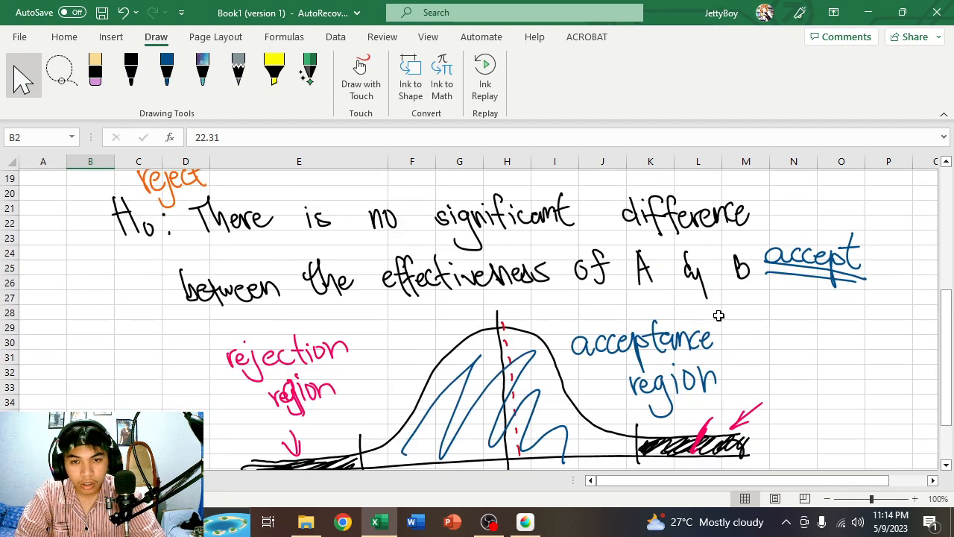
{"action": "scroll", "coordinate": [716, 313], "scroll_direction": "up", "scroll_amount": 1}
{"action": "scroll", "coordinate": [718, 316], "scroll_direction": "up", "scroll_amount": 5}
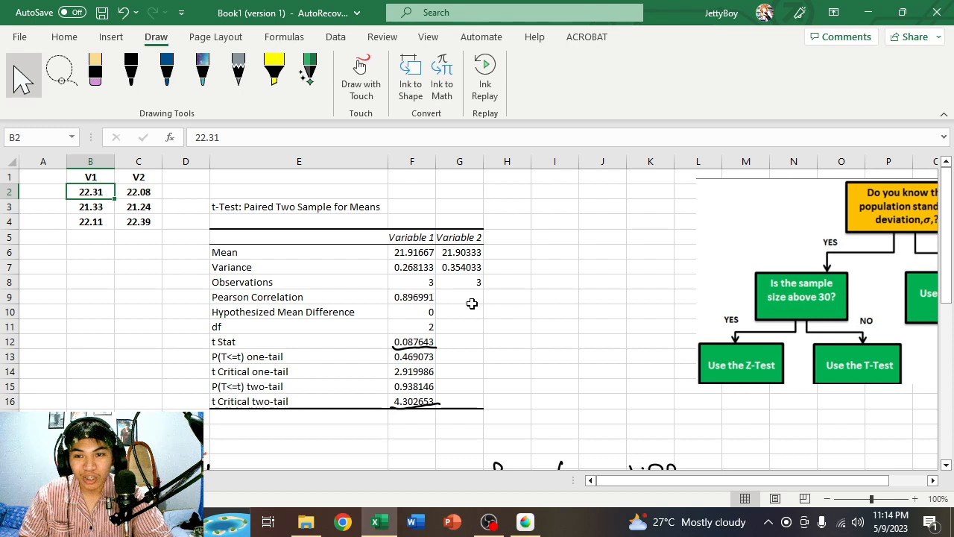
Compare the t Stat and t Critical two-tail rows of the results table with the hypothesis verdict and the marked curve
{"action": "left_click", "coordinate": [64, 37]}
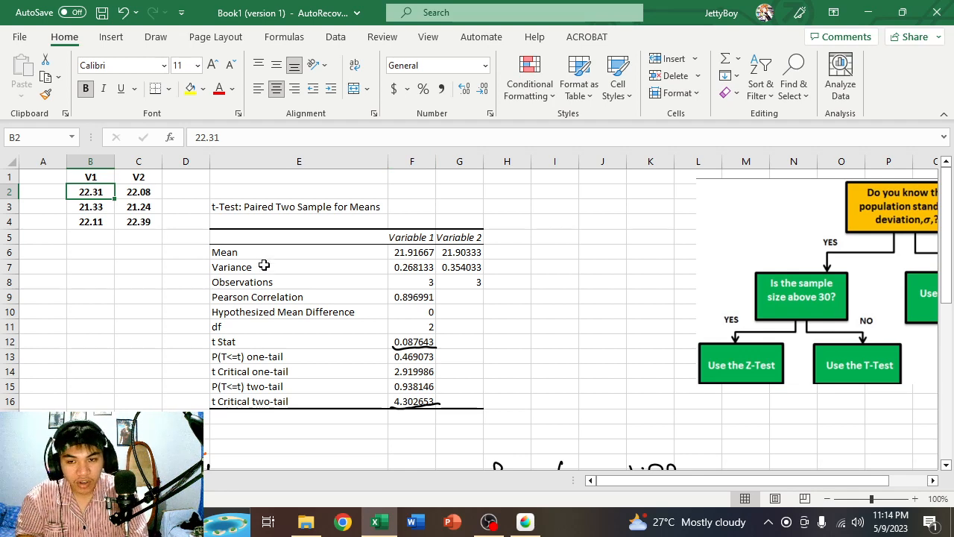
{"action": "scroll", "coordinate": [417, 312], "scroll_direction": "down", "scroll_amount": 2}
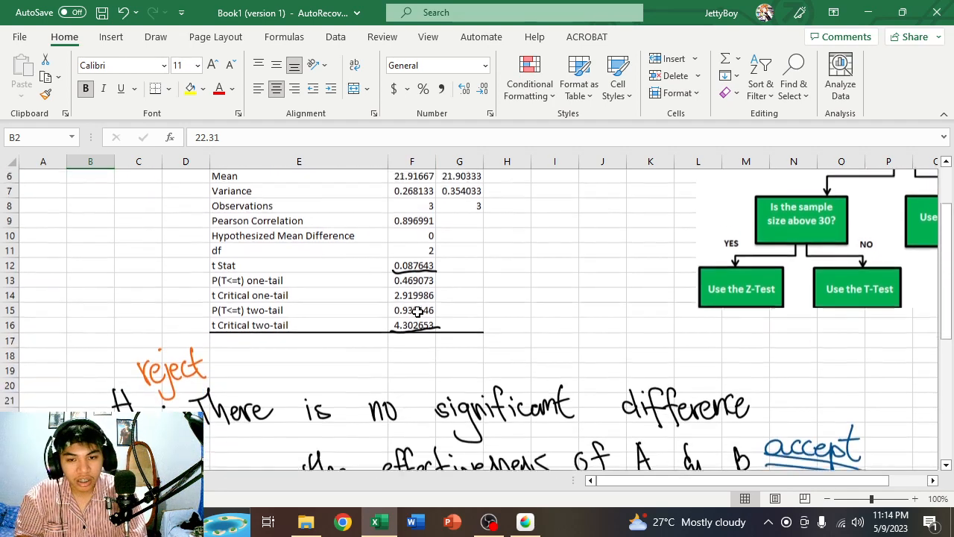
{"action": "scroll", "coordinate": [659, 351], "scroll_direction": "down", "scroll_amount": 3}
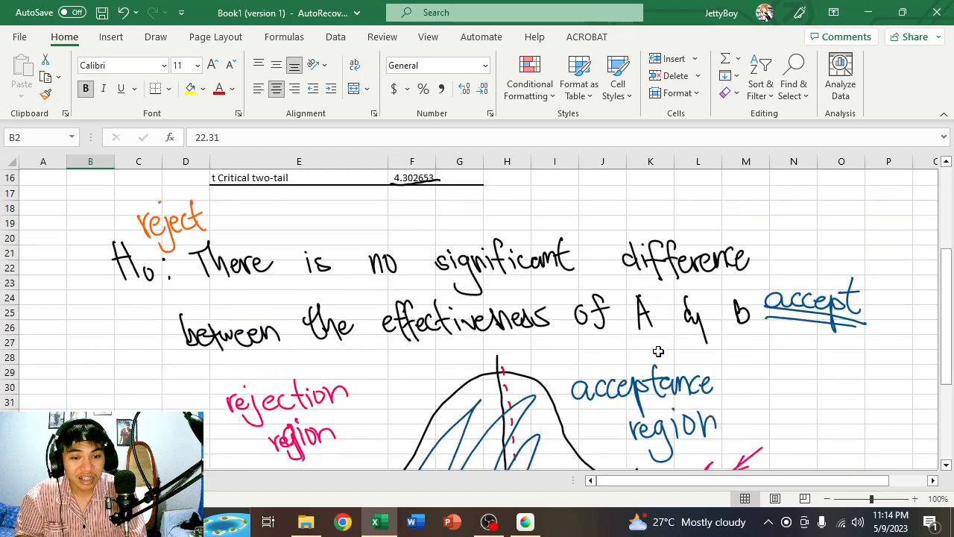
{"action": "scroll", "coordinate": [658, 351], "scroll_direction": "down", "scroll_amount": 3}
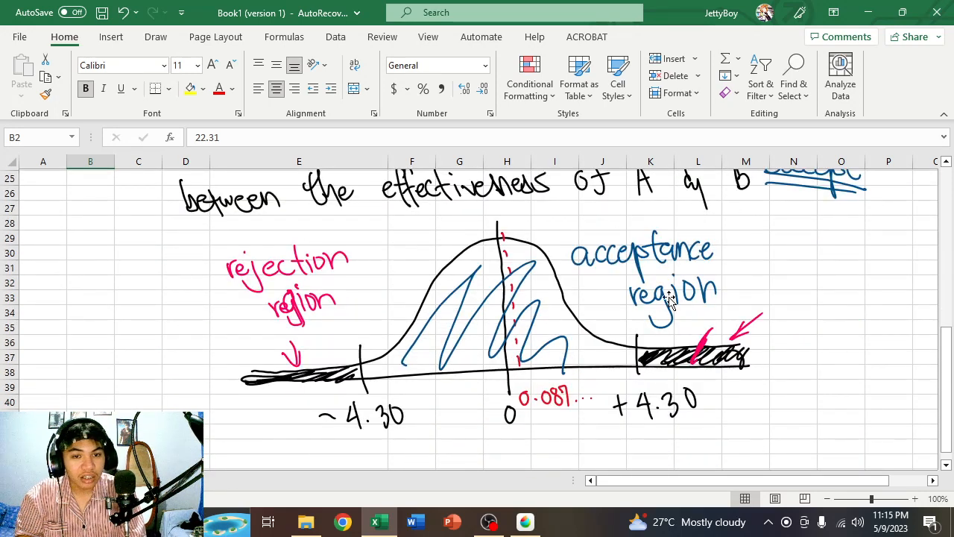
{"action": "scroll", "coordinate": [589, 319], "scroll_direction": "up", "scroll_amount": 3}
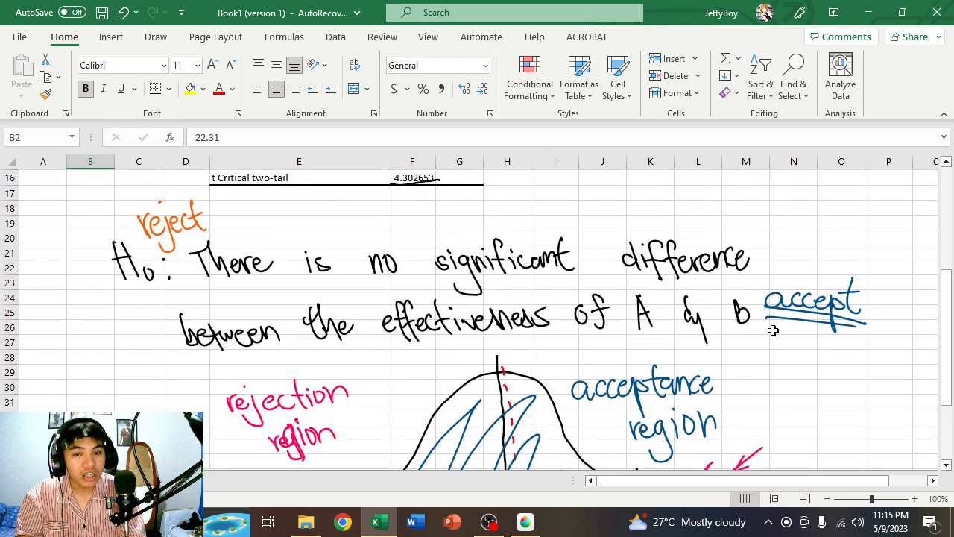
{"action": "scroll", "coordinate": [590, 380], "scroll_direction": "up", "scroll_amount": 3}
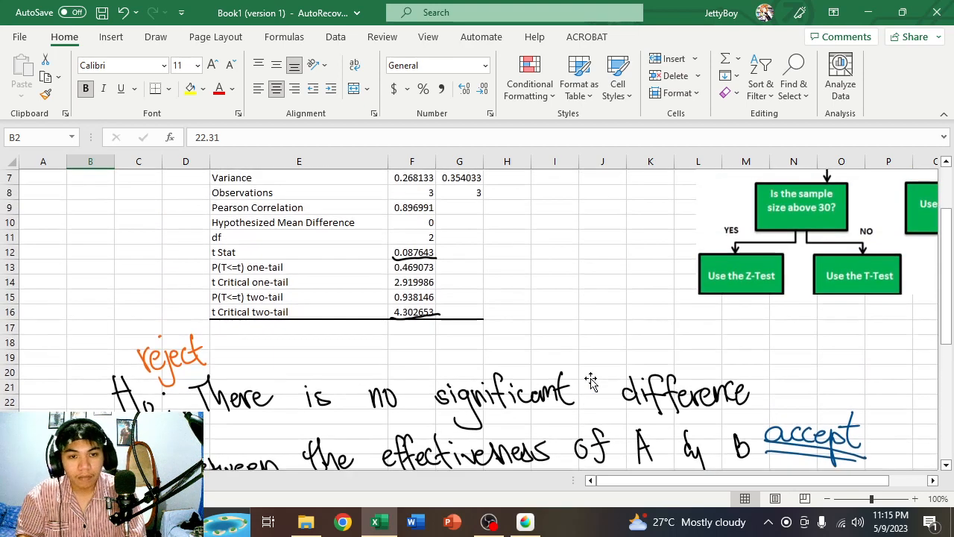
{"action": "scroll", "coordinate": [591, 380], "scroll_direction": "up", "scroll_amount": 2}
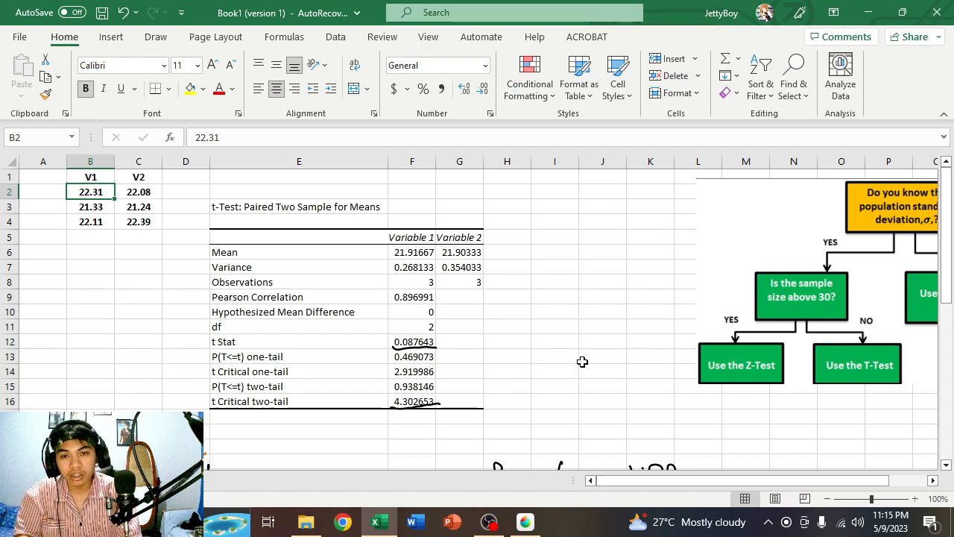
{"action": "scroll", "coordinate": [578, 357], "scroll_direction": "down", "scroll_amount": 5}
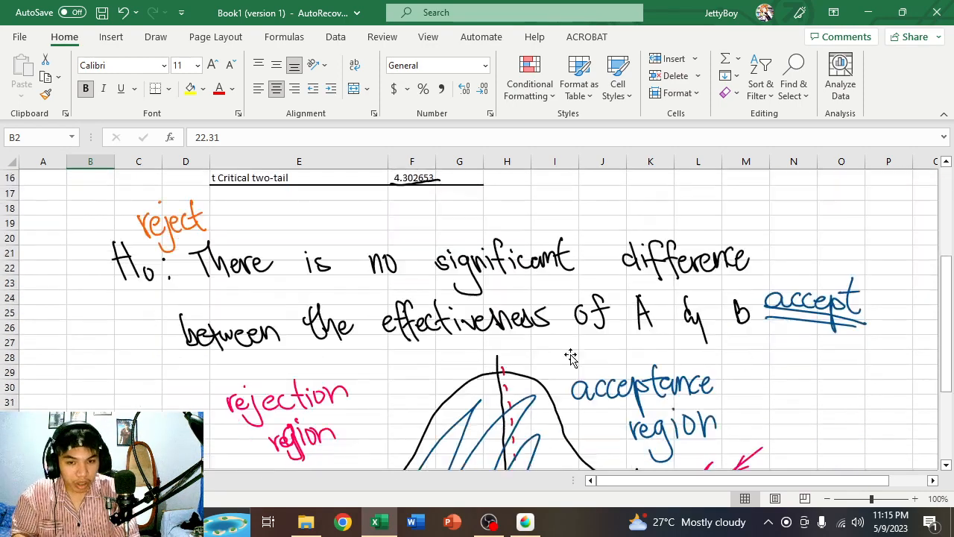
{"action": "scroll", "coordinate": [572, 352], "scroll_direction": "down", "scroll_amount": 3}
{"action": "scroll", "coordinate": [575, 349], "scroll_direction": "up", "scroll_amount": 2}
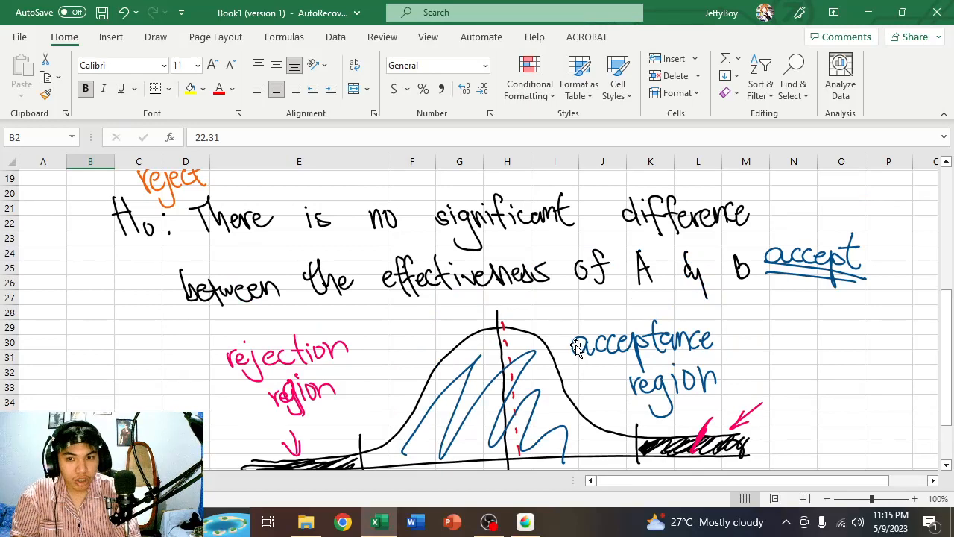
{"action": "scroll", "coordinate": [574, 349], "scroll_direction": "up", "scroll_amount": 1}
{"action": "scroll", "coordinate": [571, 350], "scroll_direction": "down", "scroll_amount": 1}
{"action": "scroll", "coordinate": [568, 355], "scroll_direction": "up", "scroll_amount": 2}
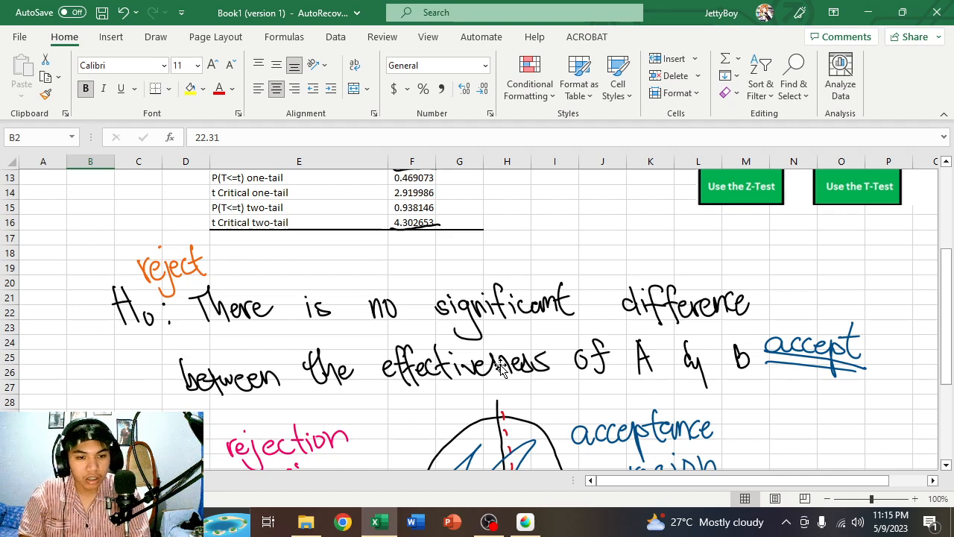
{"action": "scroll", "coordinate": [507, 367], "scroll_direction": "up", "scroll_amount": 4}
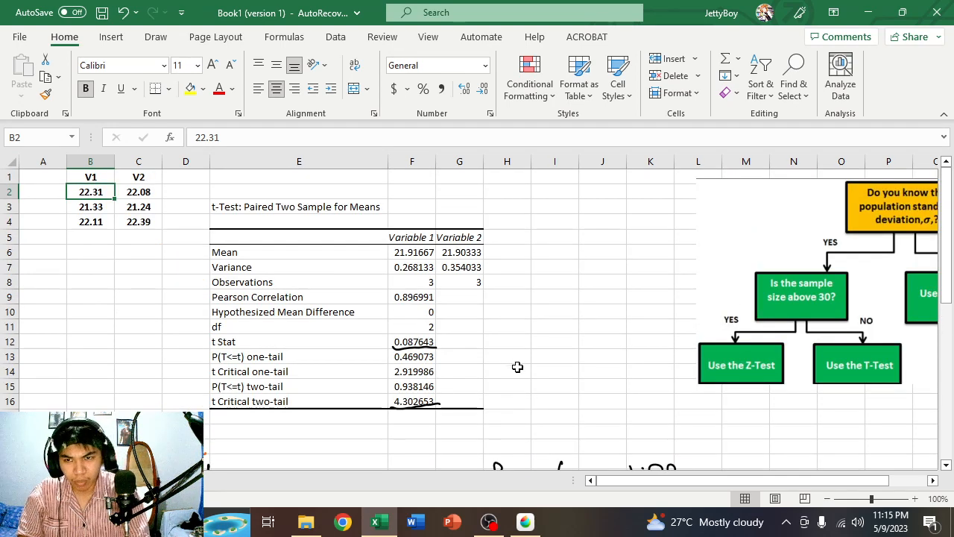